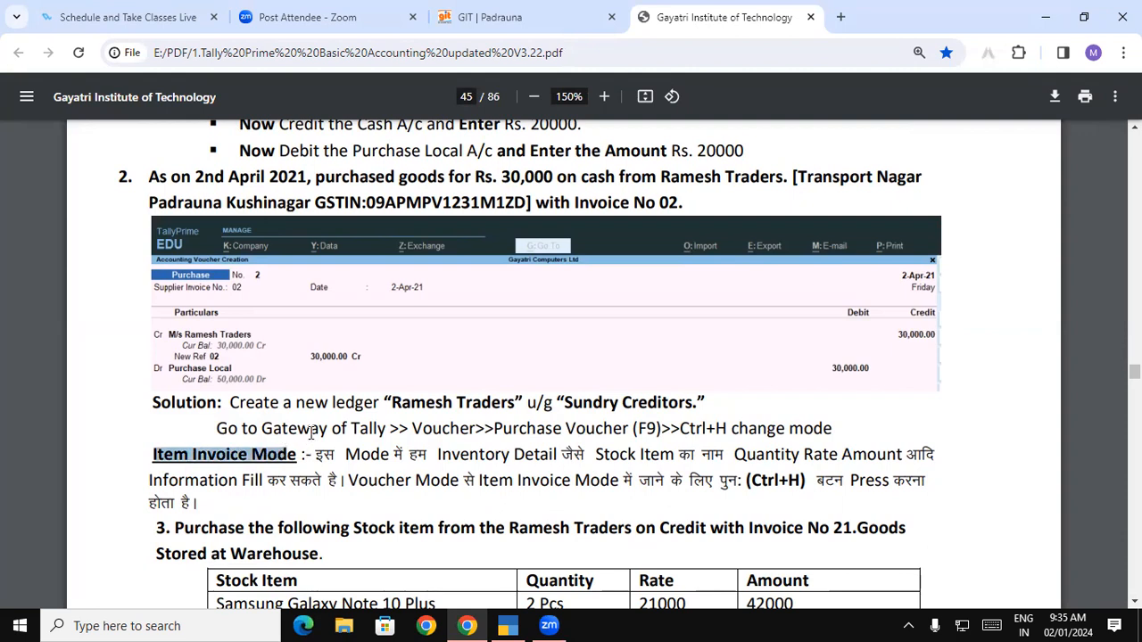
# Review the Purchase Voucher section on page 44 and highlight its Item Invoice, Accounting Invoice and As Voucher entry modes.
pyautogui.scroll(8, 955, 193)
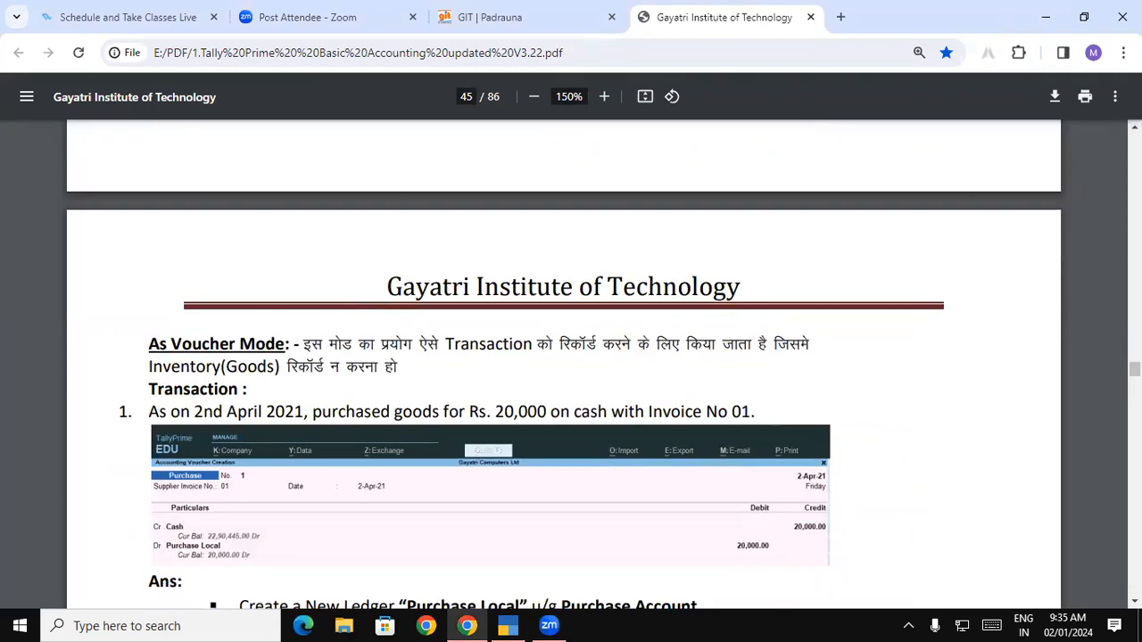
pyautogui.scroll(4, 551, 368)
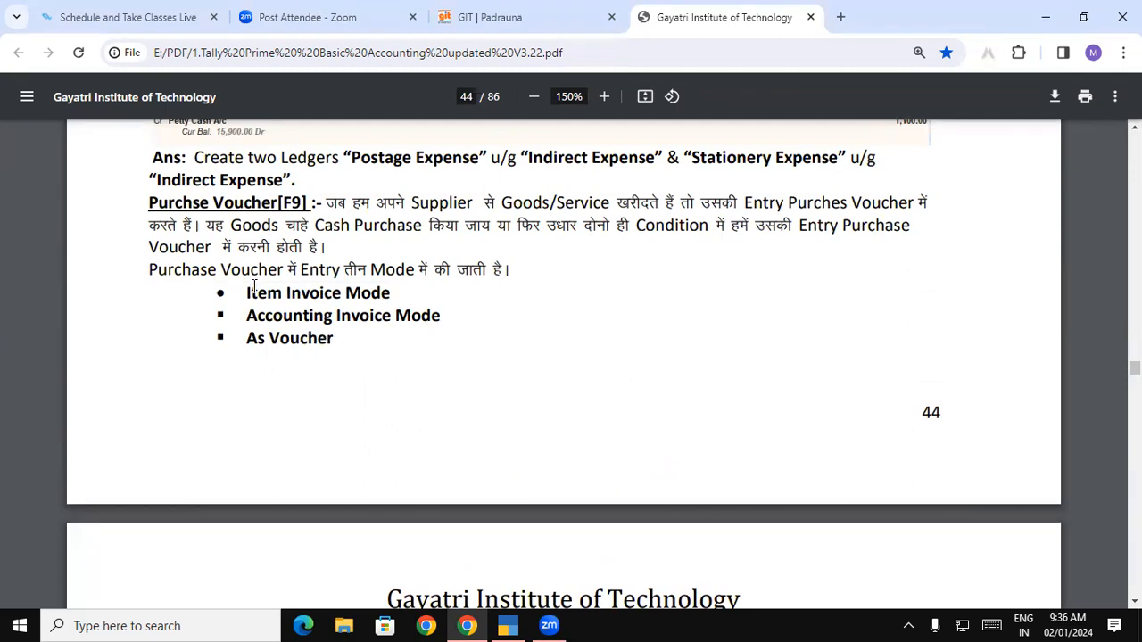
pyautogui.moveTo(246, 292); pyautogui.dragTo(410, 289)
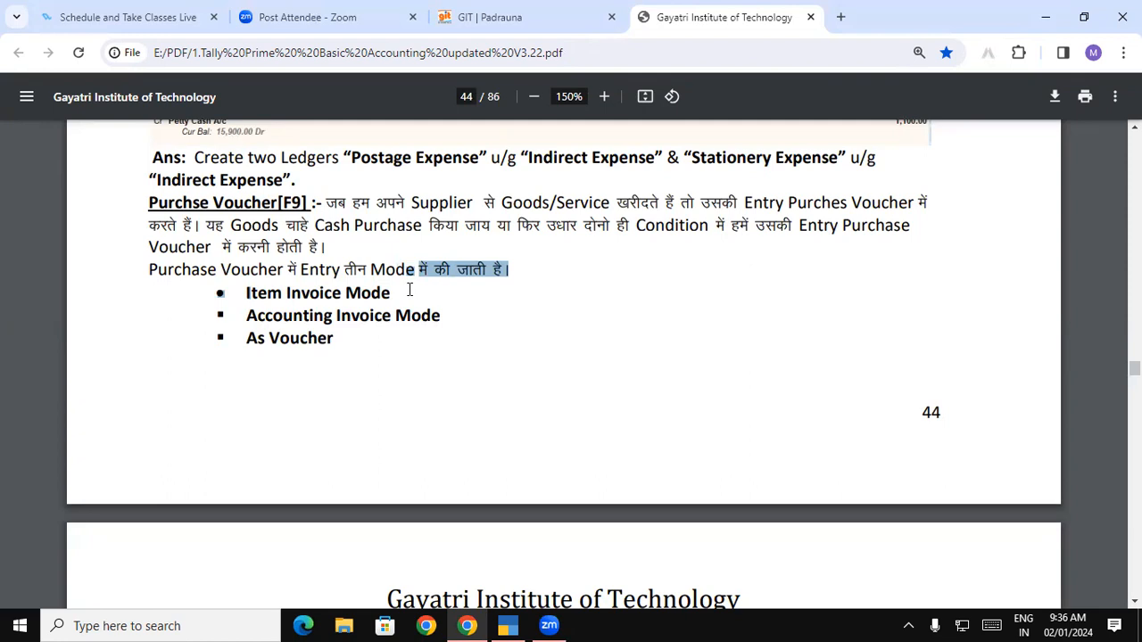
pyautogui.moveTo(409, 289); pyautogui.dragTo(440, 315)
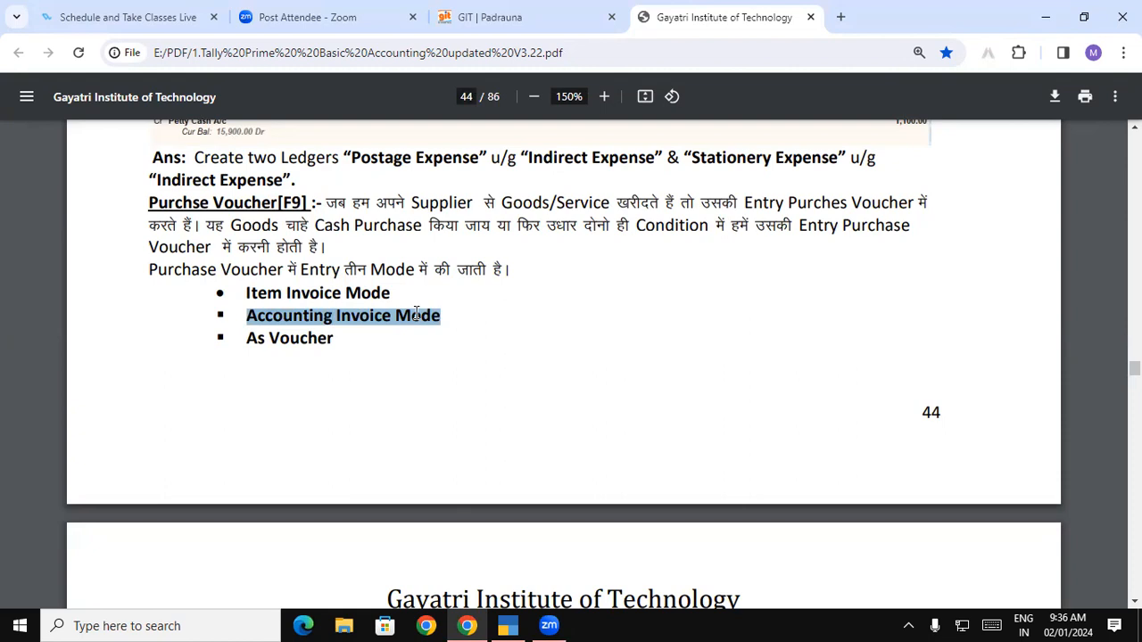
pyautogui.click(352, 323)
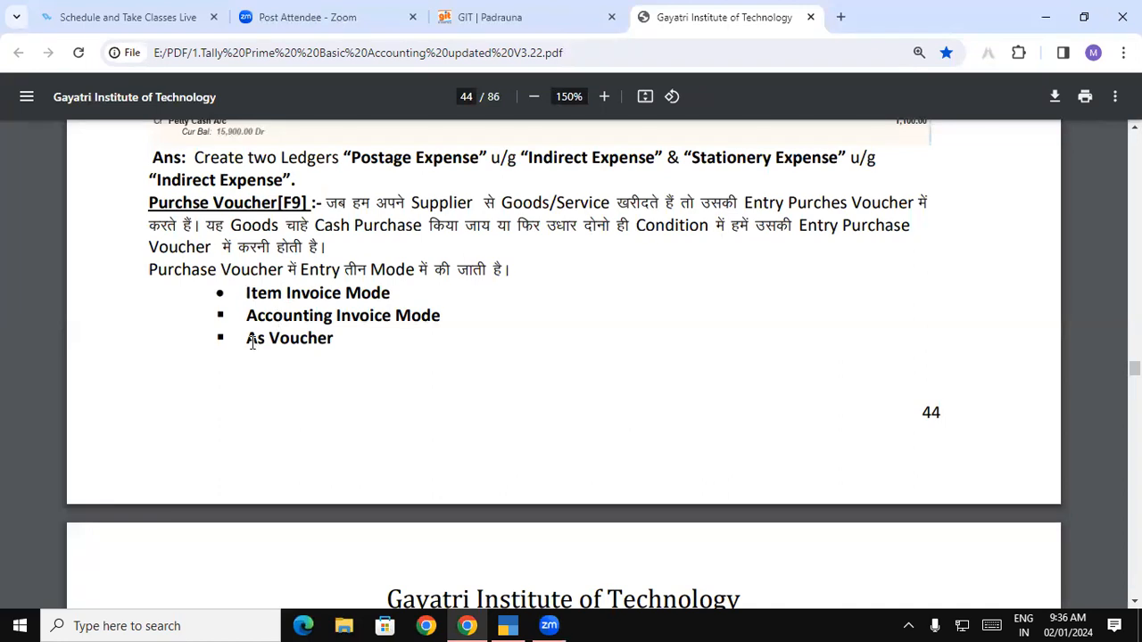
pyautogui.moveTo(247, 343); pyautogui.dragTo(333, 343)
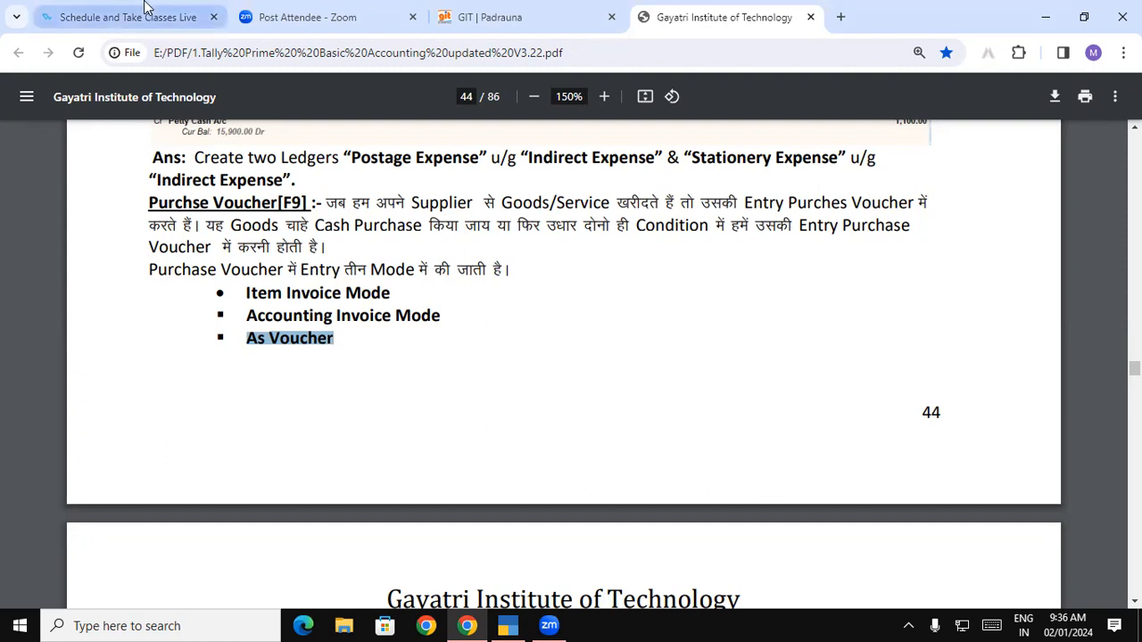
pyautogui.click(251, 335)
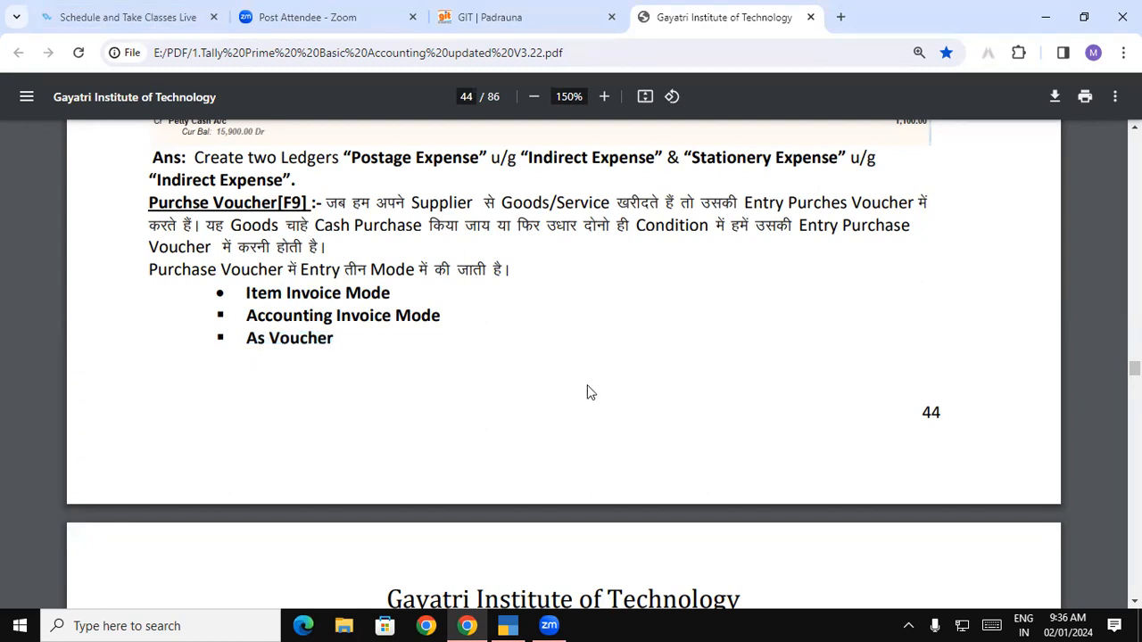
# Read the As Voucher Mode definition on page 45, highlighting its purpose and the part about not recording inventory.
pyautogui.click(1135, 602)
pyautogui.scroll(-4, 571, 357)
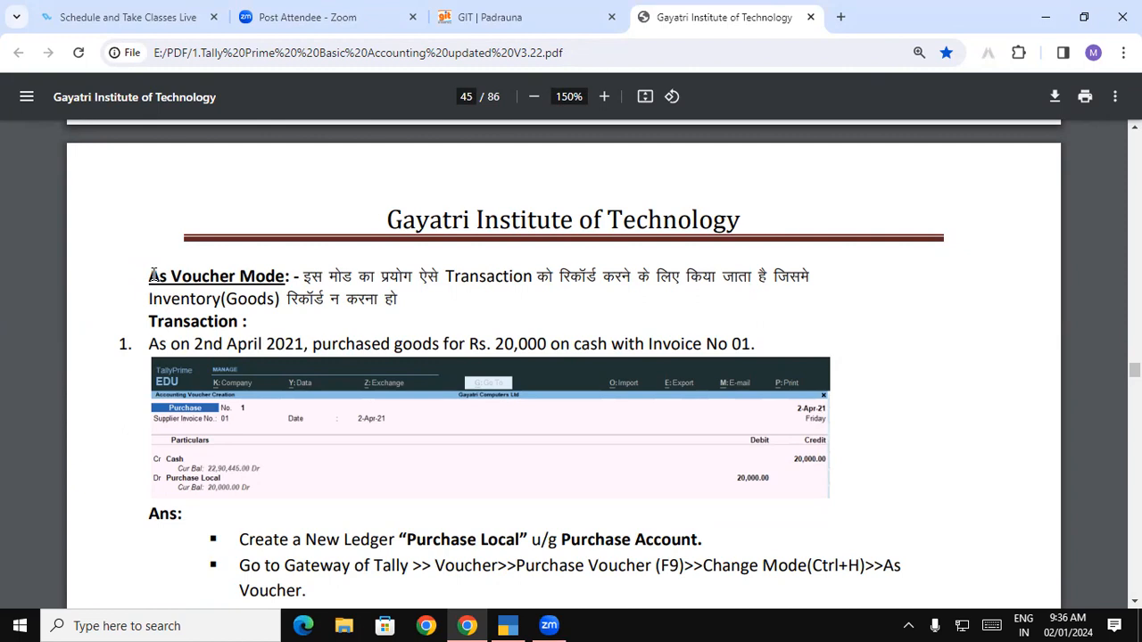
pyautogui.moveTo(142, 277); pyautogui.dragTo(679, 275)
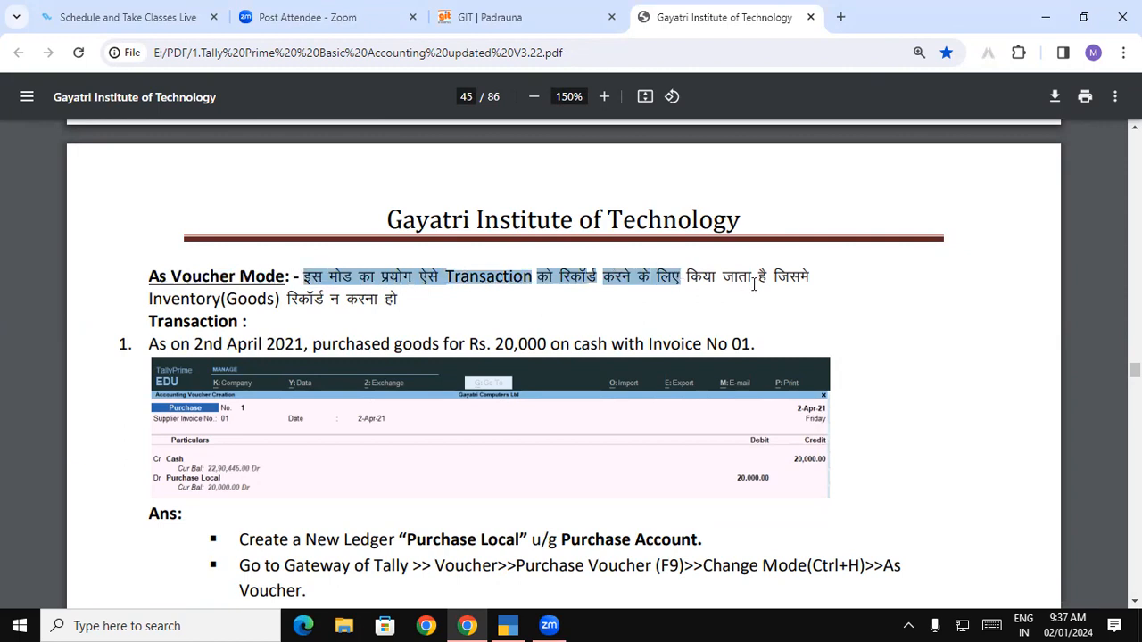
pyautogui.click(667, 277)
pyautogui.moveTo(208, 299); pyautogui.dragTo(398, 300)
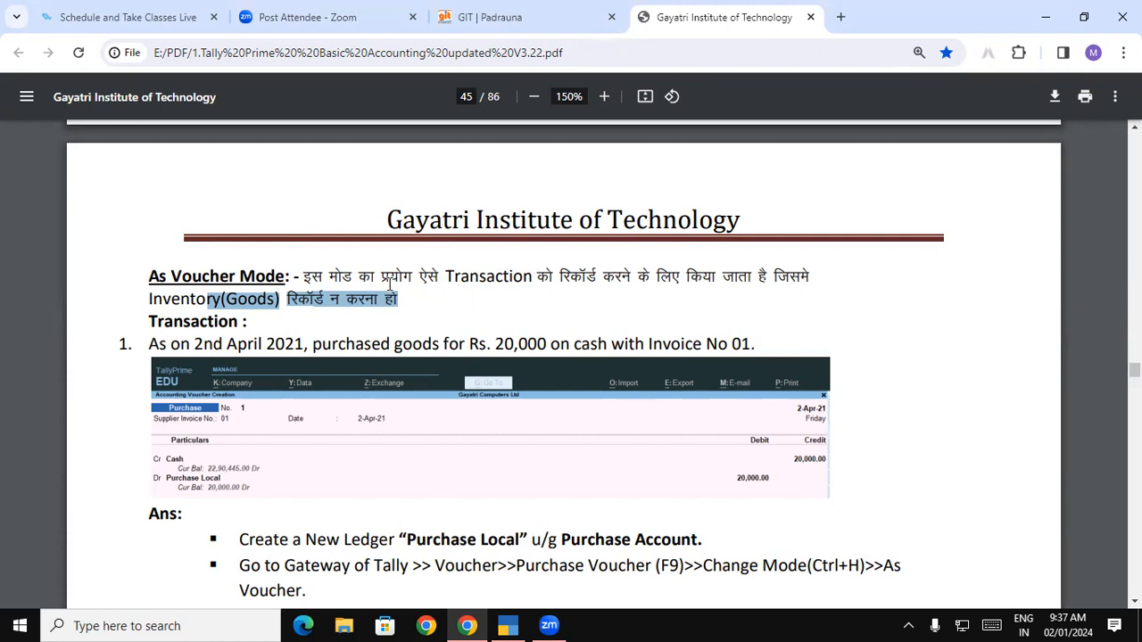
# Highlight the key phrases of transaction 1: purchased goods for Rs. 20,000, on cash, and Invoice No 01.
pyautogui.moveTo(149, 345); pyautogui.dragTo(530, 350)
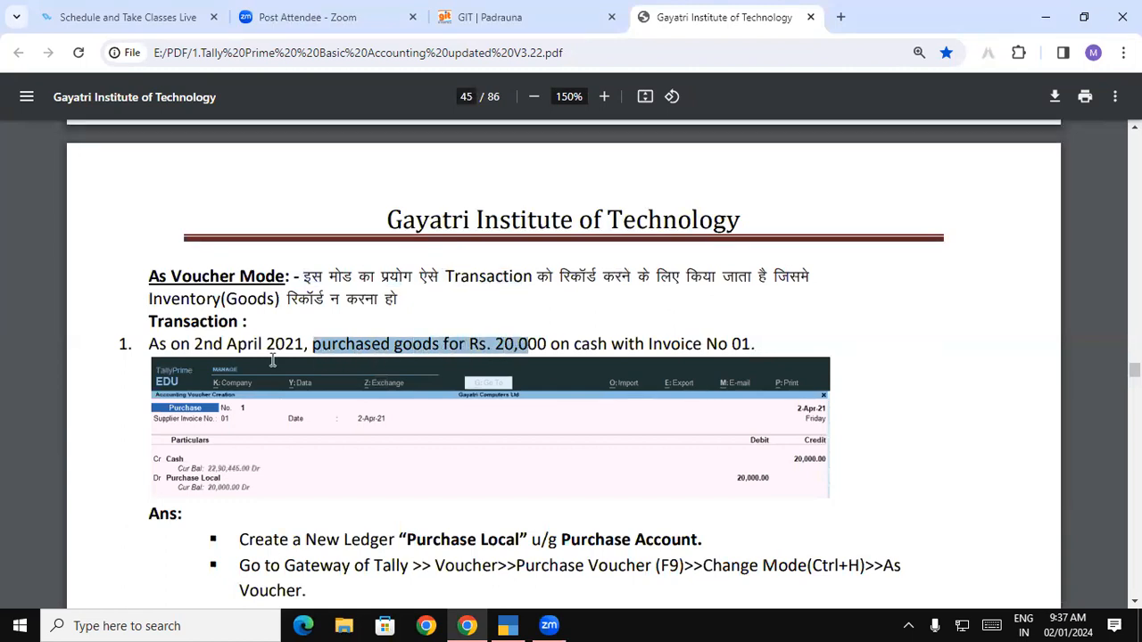
pyautogui.click(335, 344)
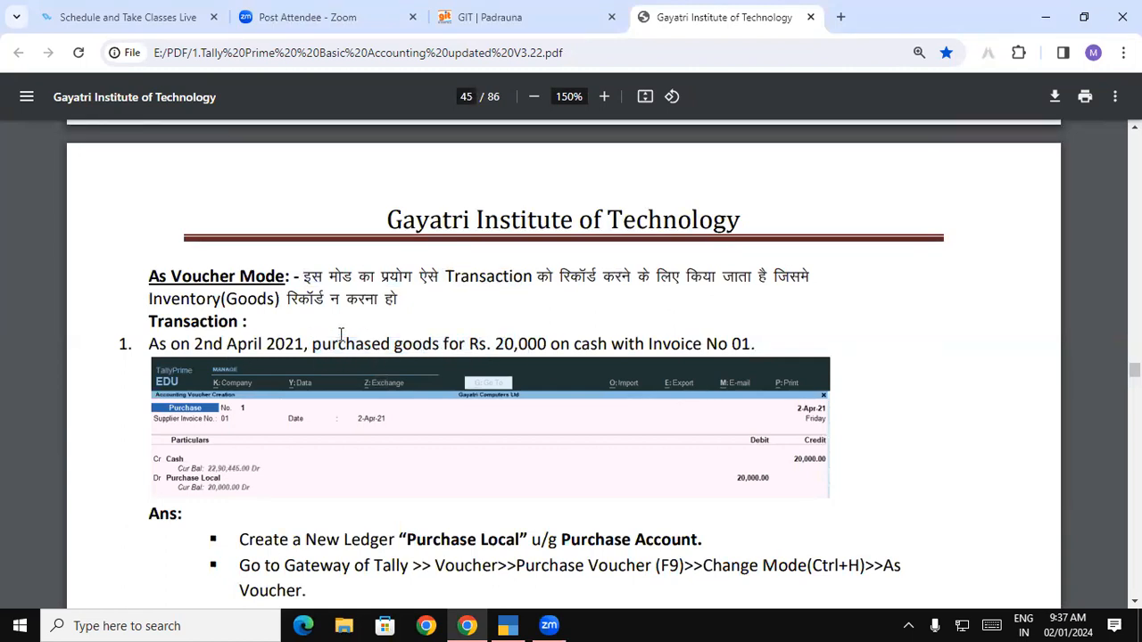
pyautogui.moveTo(324, 344); pyautogui.dragTo(752, 345)
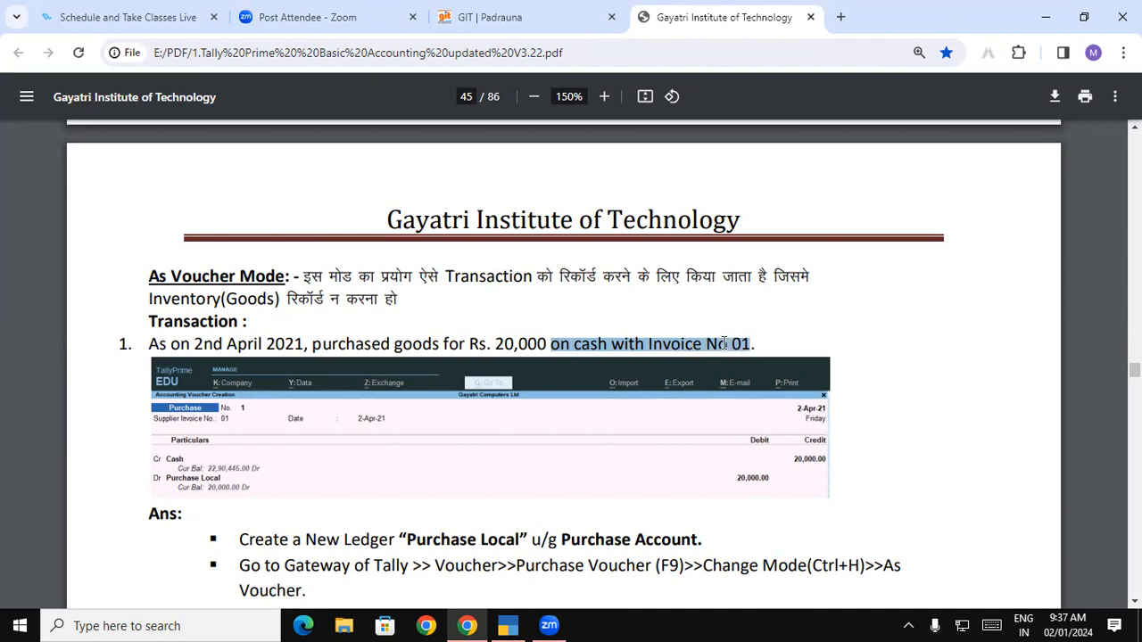
pyautogui.click(734, 345)
pyautogui.moveTo(733, 344); pyautogui.dragTo(754, 344)
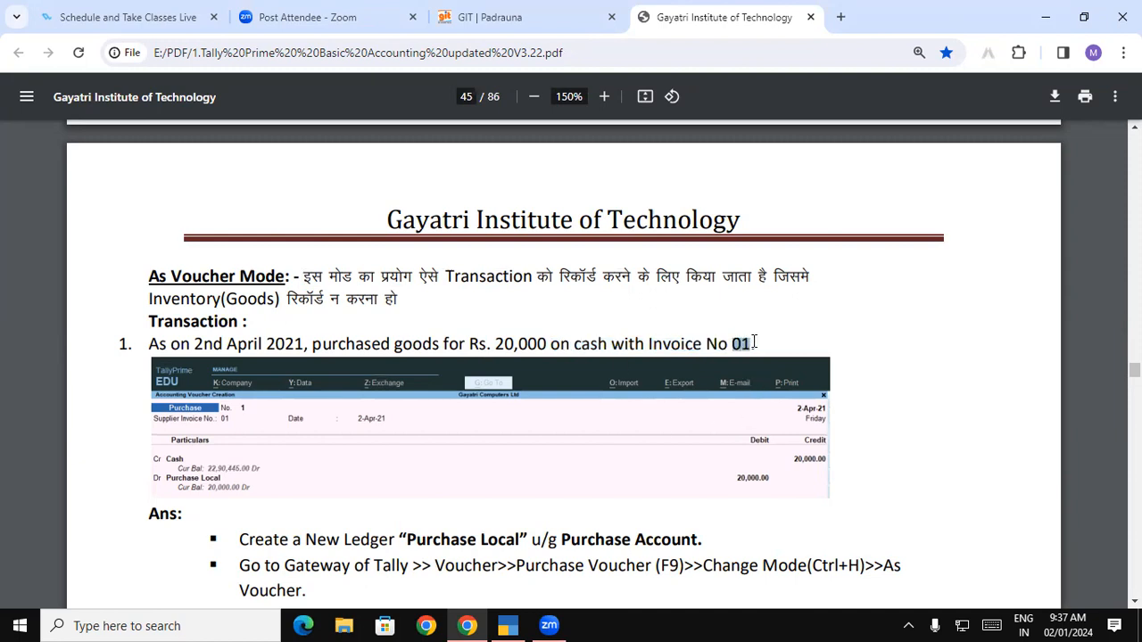
pyautogui.moveTo(572, 346); pyautogui.dragTo(612, 348)
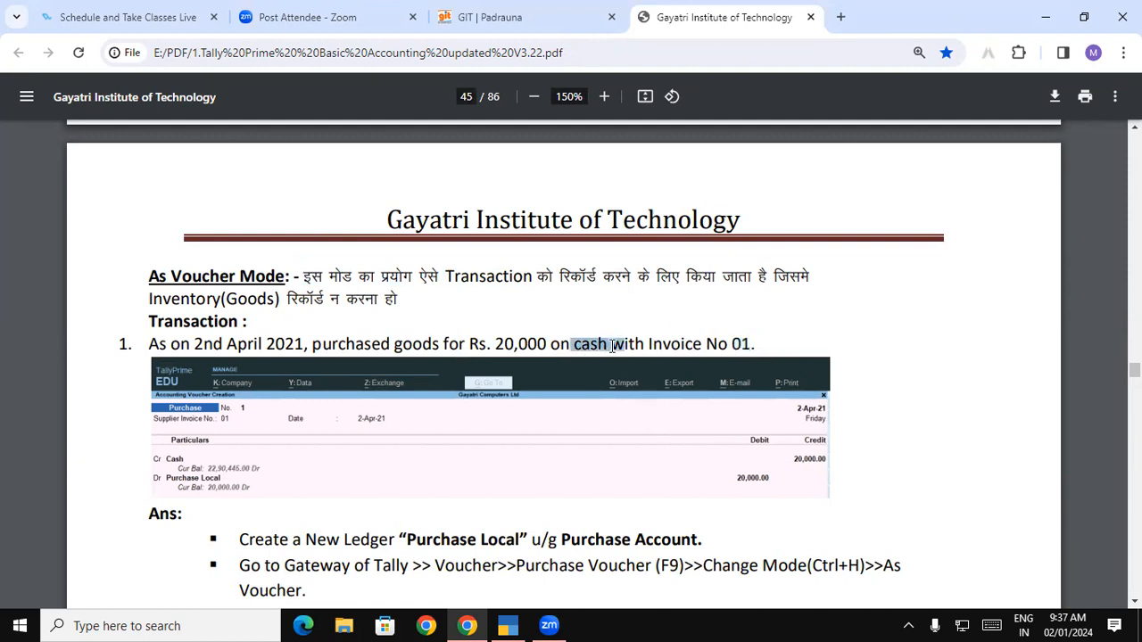
pyautogui.click(359, 346)
pyautogui.moveTo(360, 346); pyautogui.dragTo(432, 347)
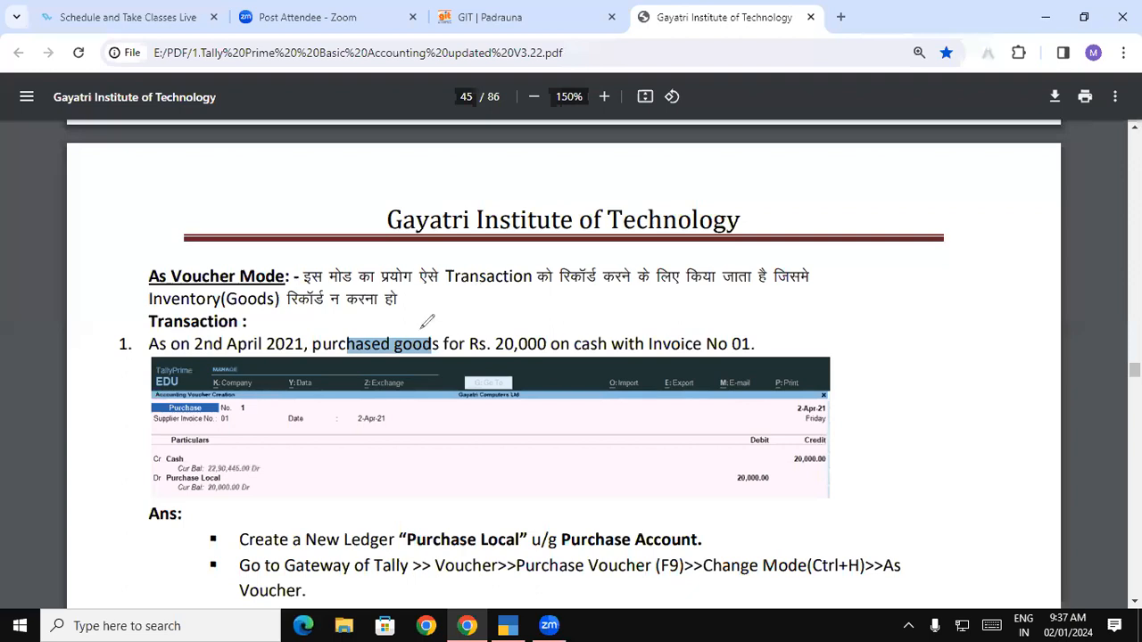
# Mark "purchased goods" in red, link it to "cash" in transaction 1, and clear the drawing.
pyautogui.moveTo(418, 327); pyautogui.dragTo(424, 340)
pyautogui.moveTo(309, 341); pyautogui.dragTo(389, 337)
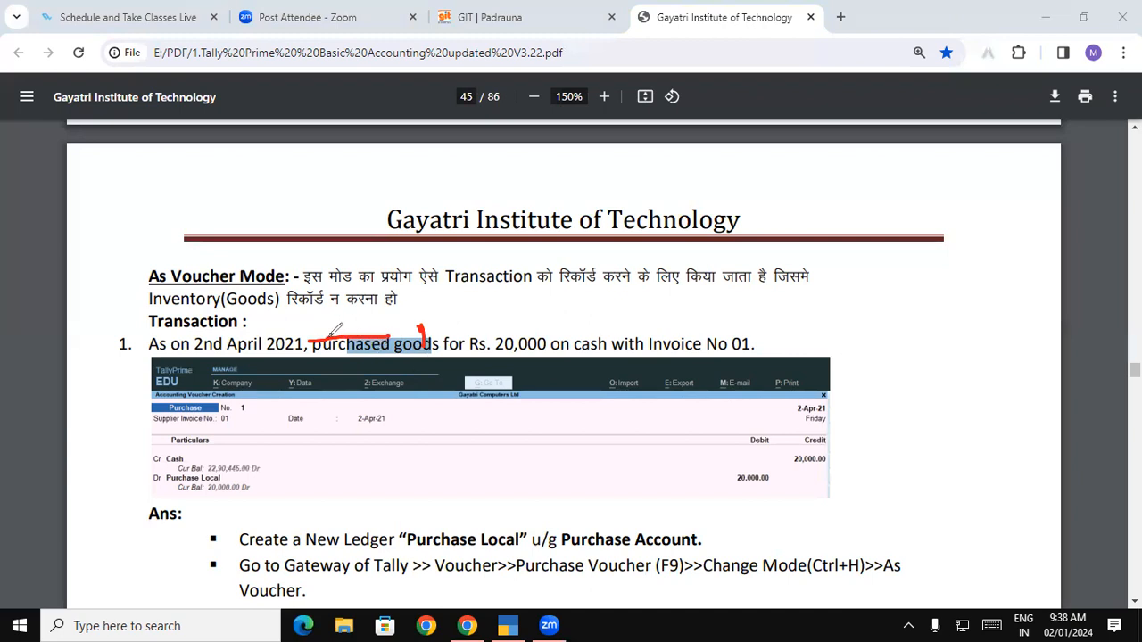
pyautogui.moveTo(382, 330)
pyautogui.mouseDown()
pyautogui.moveTo(516, 273)
pyautogui.moveTo(598, 346)
pyautogui.mouseUp()
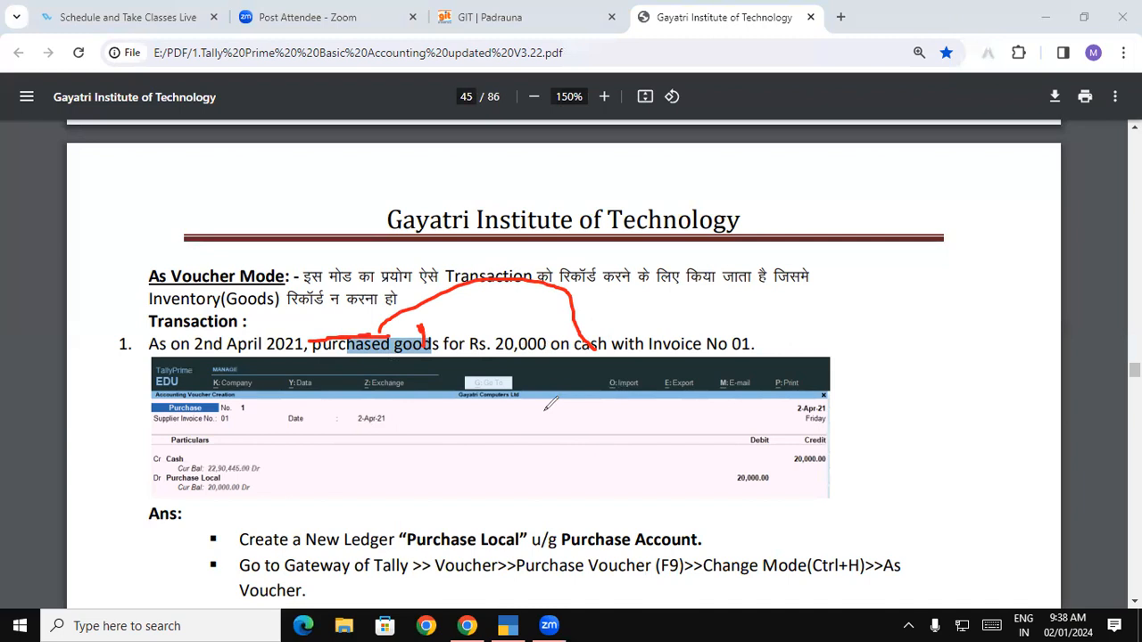
pyautogui.click(79, 416)
pyautogui.click(376, 522)
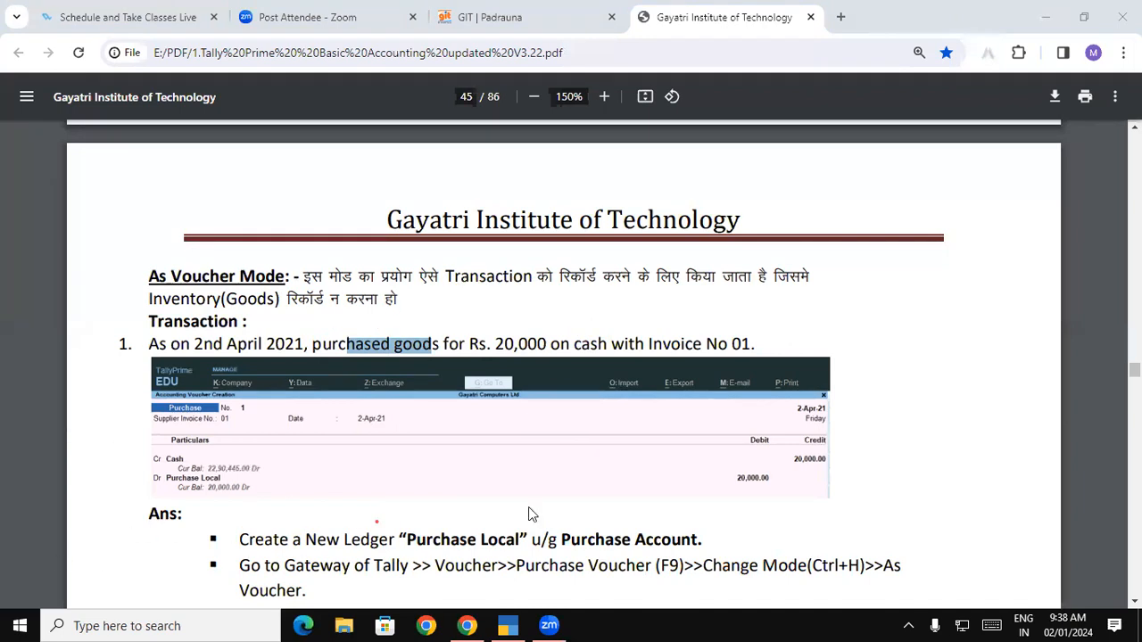
pyautogui.click(63, 555)
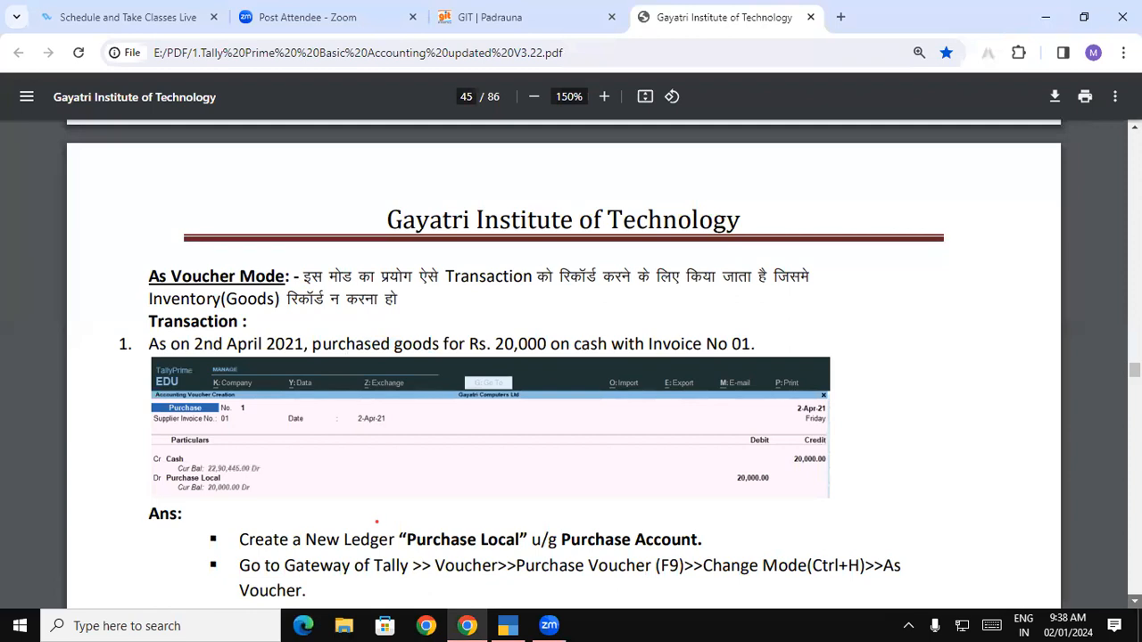
# Read transaction 2 about the Rs. 30,000 purchase from Ramesh Traders, highlighting its date, amount and Invoice No 02.
pyautogui.scroll(-5, 234, 319)
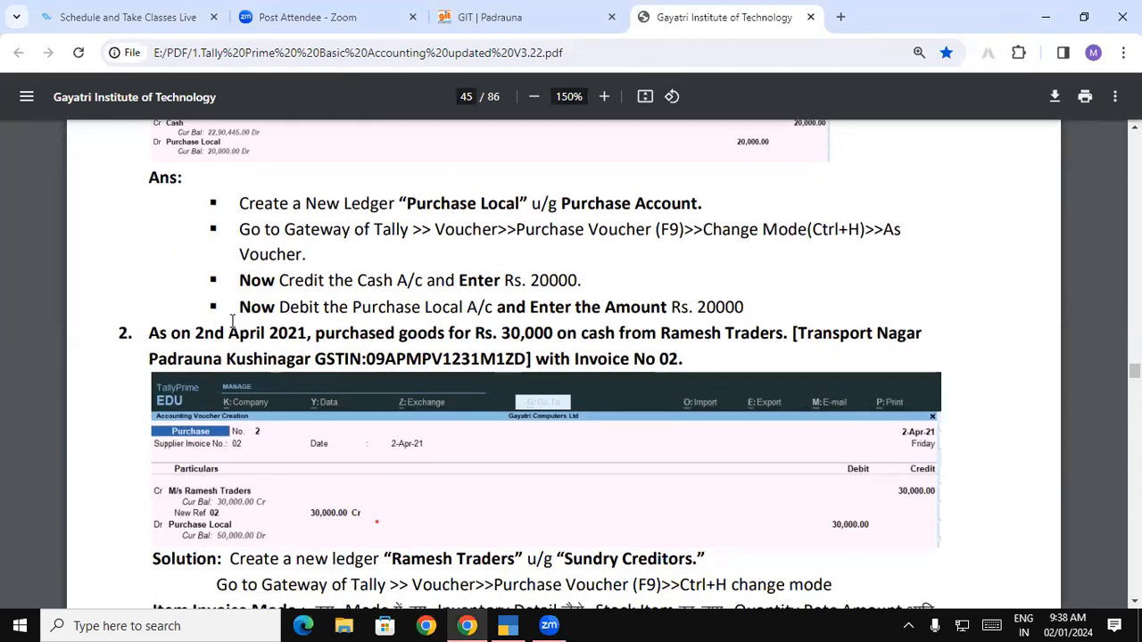
pyautogui.moveTo(148, 333); pyautogui.dragTo(308, 333)
pyautogui.click(308, 333)
pyautogui.moveTo(319, 334); pyautogui.dragTo(611, 335)
pyautogui.click(611, 334)
pyautogui.moveTo(360, 333); pyautogui.dragTo(675, 359)
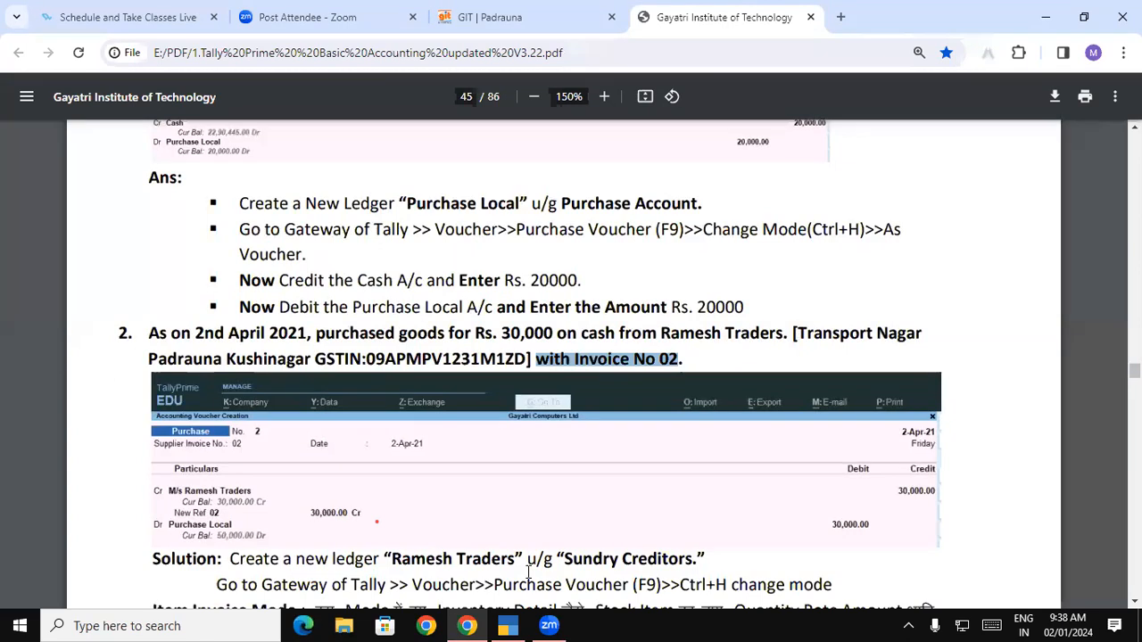
# Annotate transaction 2 in red around the voucher particulars, the Ramesh Traders entry and the 30,000 amount, and erase the marks.
pyautogui.moveTo(147, 437)
pyautogui.mouseDown()
pyautogui.moveTo(297, 425)
pyautogui.moveTo(147, 430)
pyautogui.mouseUp()
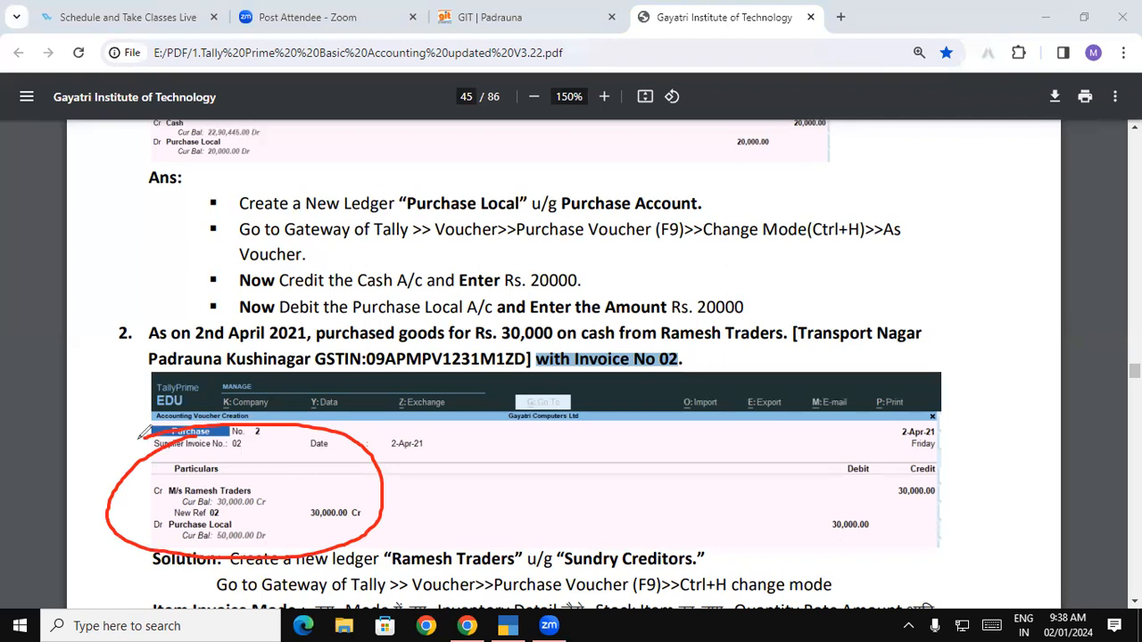
pyautogui.moveTo(145, 323)
pyautogui.mouseDown()
pyautogui.moveTo(143, 370)
pyautogui.moveTo(221, 364)
pyautogui.mouseUp()
pyautogui.moveTo(223, 442)
pyautogui.mouseDown()
pyautogui.moveTo(201, 470)
pyautogui.moveTo(223, 504)
pyautogui.mouseUp()
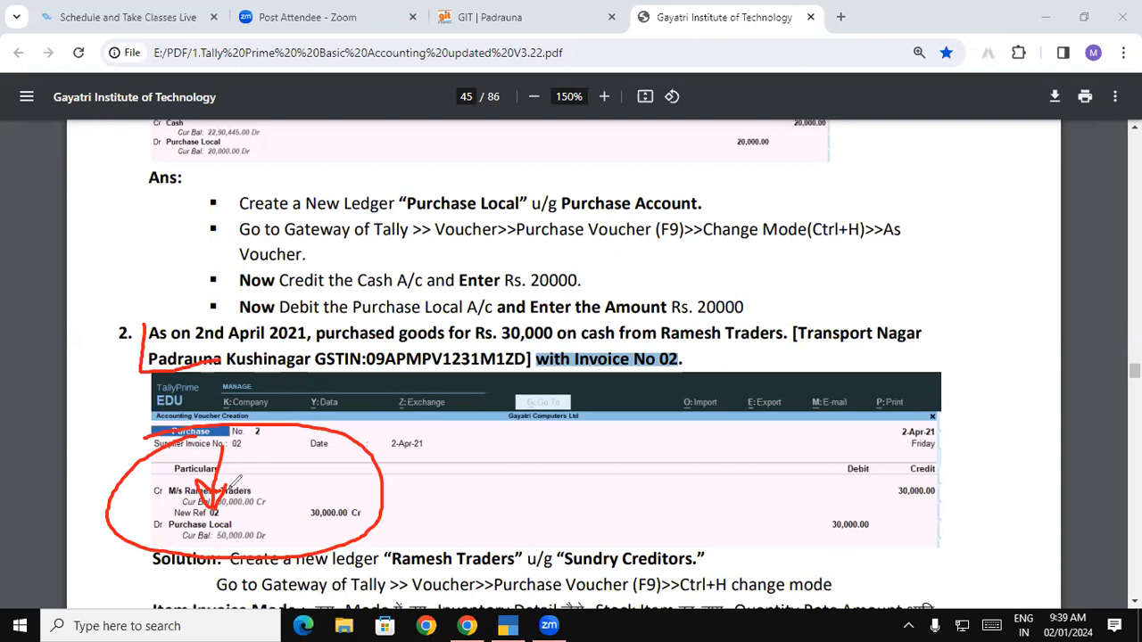
pyautogui.moveTo(259, 479)
pyautogui.mouseDown()
pyautogui.moveTo(170, 475)
pyautogui.moveTo(204, 514)
pyautogui.moveTo(272, 487)
pyautogui.moveTo(251, 479)
pyautogui.mouseUp()
pyautogui.moveTo(524, 332)
pyautogui.mouseDown()
pyautogui.moveTo(533, 349)
pyautogui.moveTo(564, 328)
pyautogui.moveTo(499, 323)
pyautogui.moveTo(513, 350)
pyautogui.mouseUp()
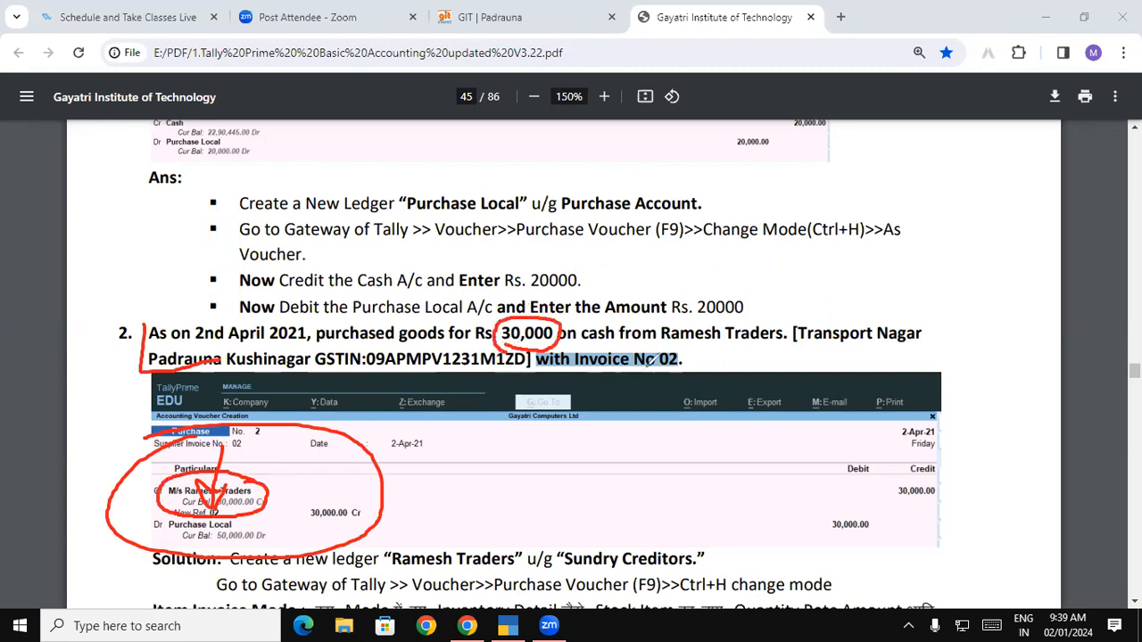
pyautogui.moveTo(580, 343); pyautogui.dragTo(614, 342)
pyautogui.press('e')
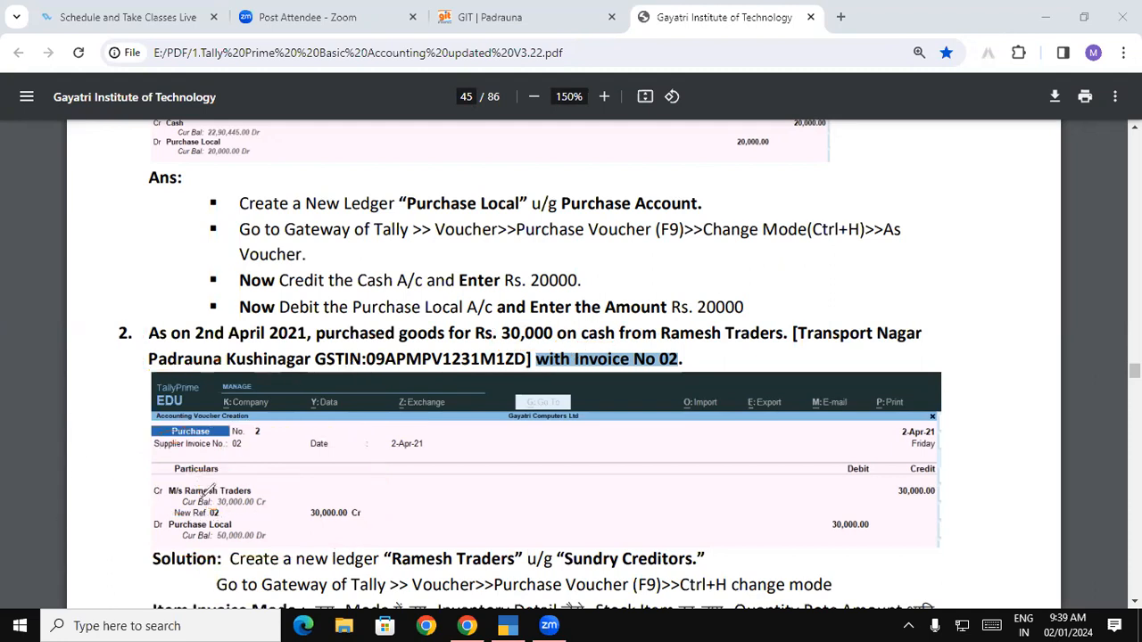
# Circle "cash" and "Ramesh Traders" in the transaction 2 text in red, and erase the circles.
pyautogui.moveTo(608, 320)
pyautogui.mouseDown()
pyautogui.moveTo(580, 323)
pyautogui.moveTo(592, 353)
pyautogui.moveTo(602, 318)
pyautogui.mouseUp()
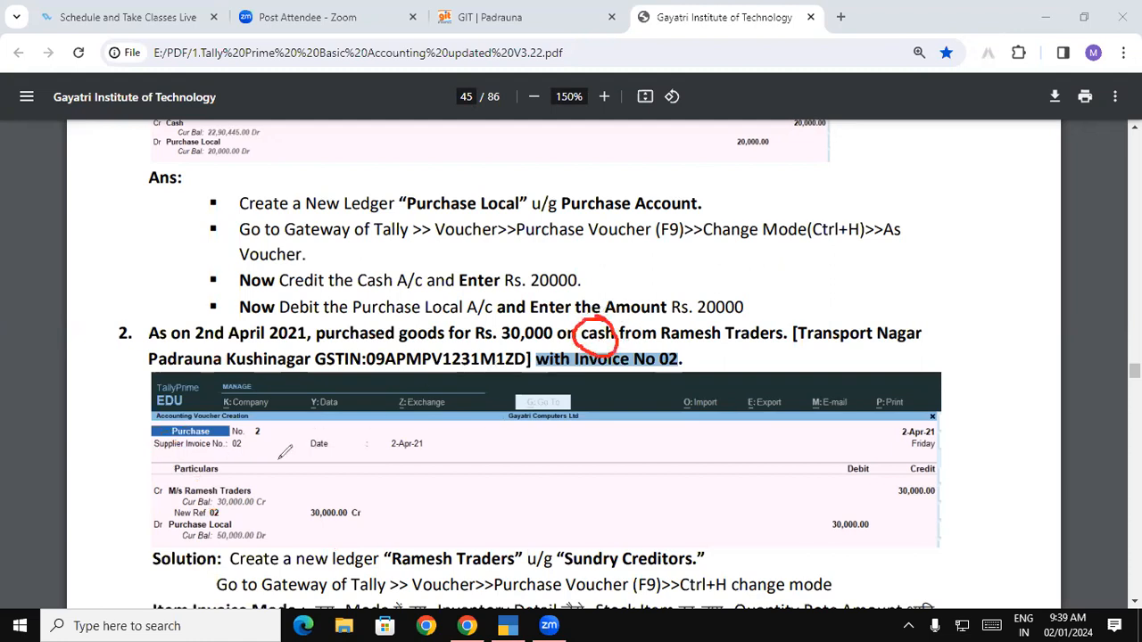
pyautogui.moveTo(732, 314)
pyautogui.mouseDown()
pyautogui.moveTo(669, 314)
pyautogui.moveTo(675, 346)
pyautogui.moveTo(781, 353)
pyautogui.moveTo(709, 314)
pyautogui.mouseUp()
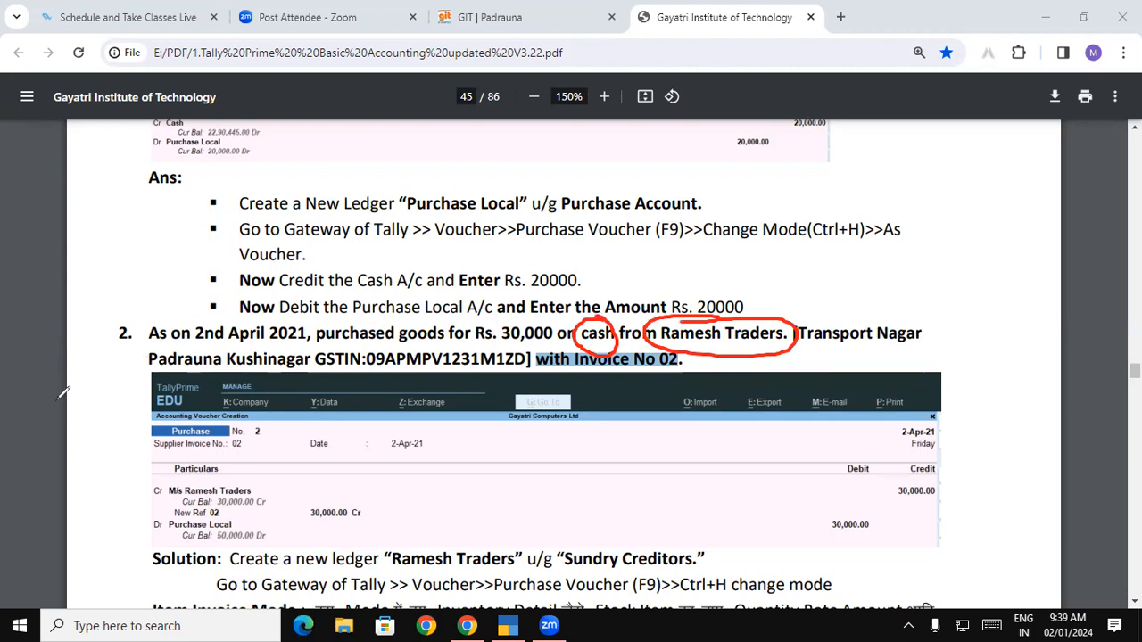
pyautogui.click(162, 540)
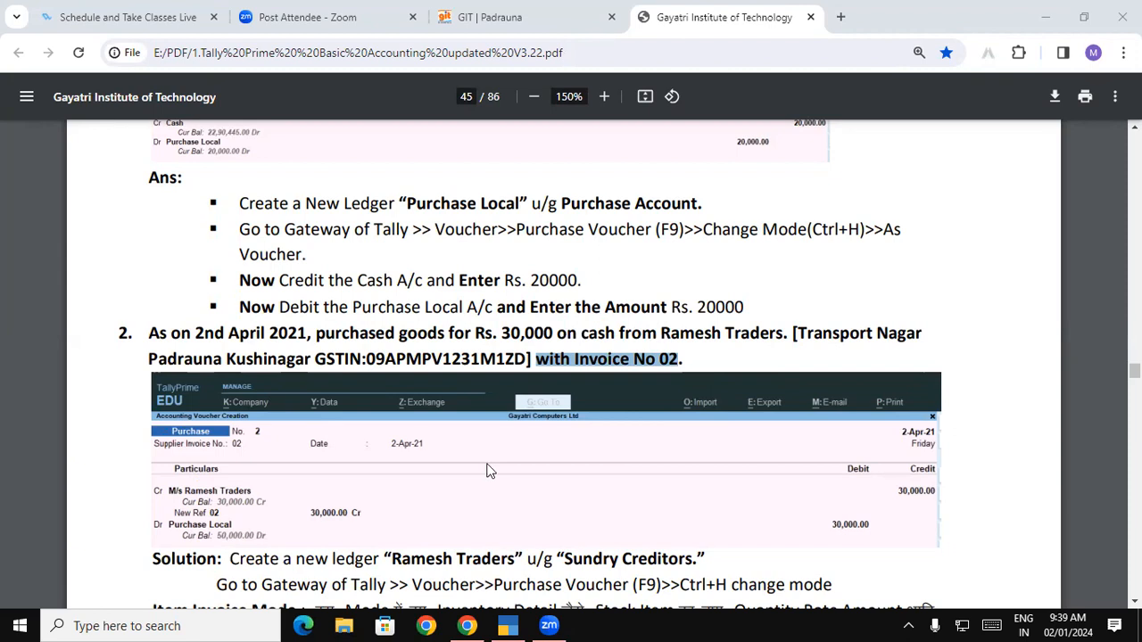
# Switch to TallyPrime and open Display More Reports from the Gateway of Tally.
pyautogui.hotkey('alt', 'Tab')
pyautogui.press('Up')
pyautogui.press('Up')
pyautogui.press('Up')
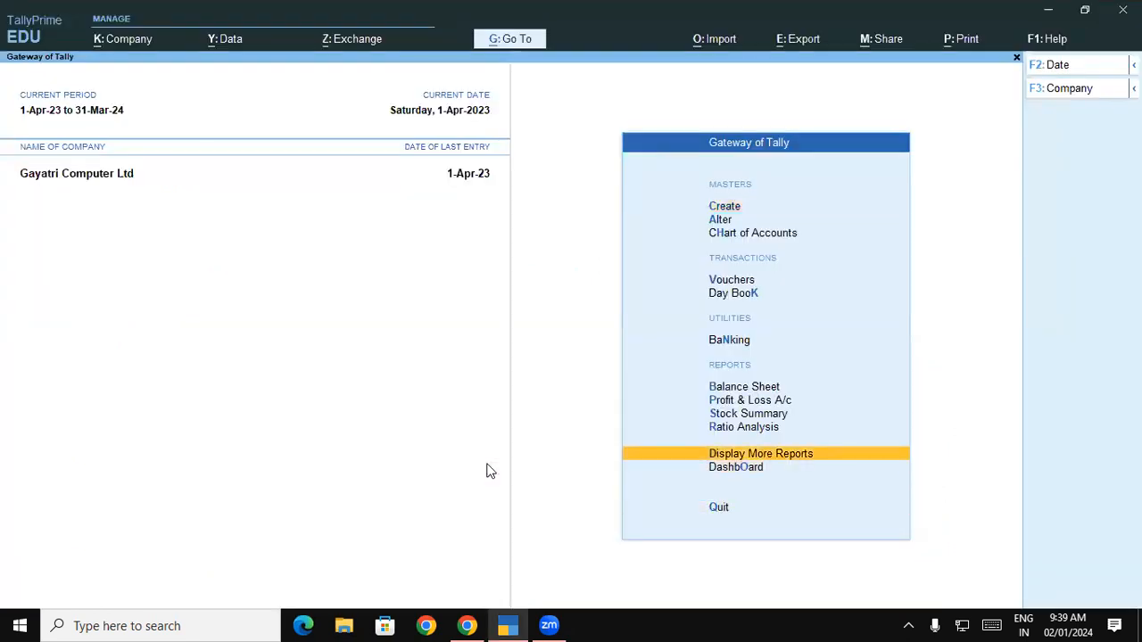
pyautogui.press('Return')
# View the outstanding receivables under Statements of Accounts and switch the report to Bills Payable.
pyautogui.press('Up')
pyautogui.press('Up')
pyautogui.press('Up')
pyautogui.press('Up')
pyautogui.press('Up')
pyautogui.press('Up')
pyautogui.press('Up')
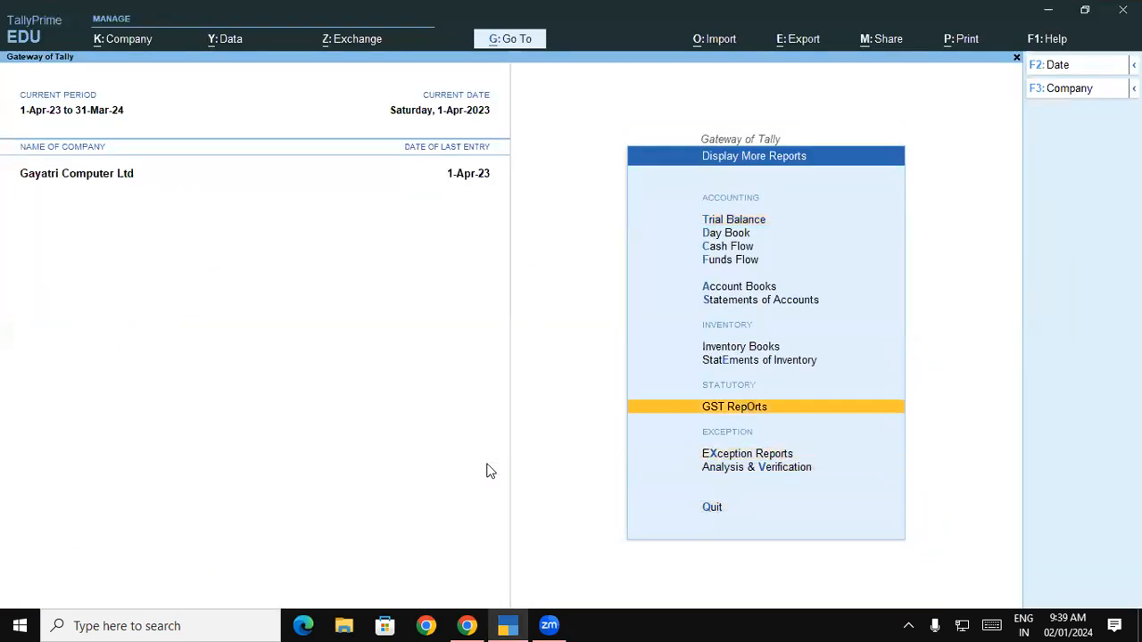
pyautogui.press('Up')
pyautogui.press('Down')
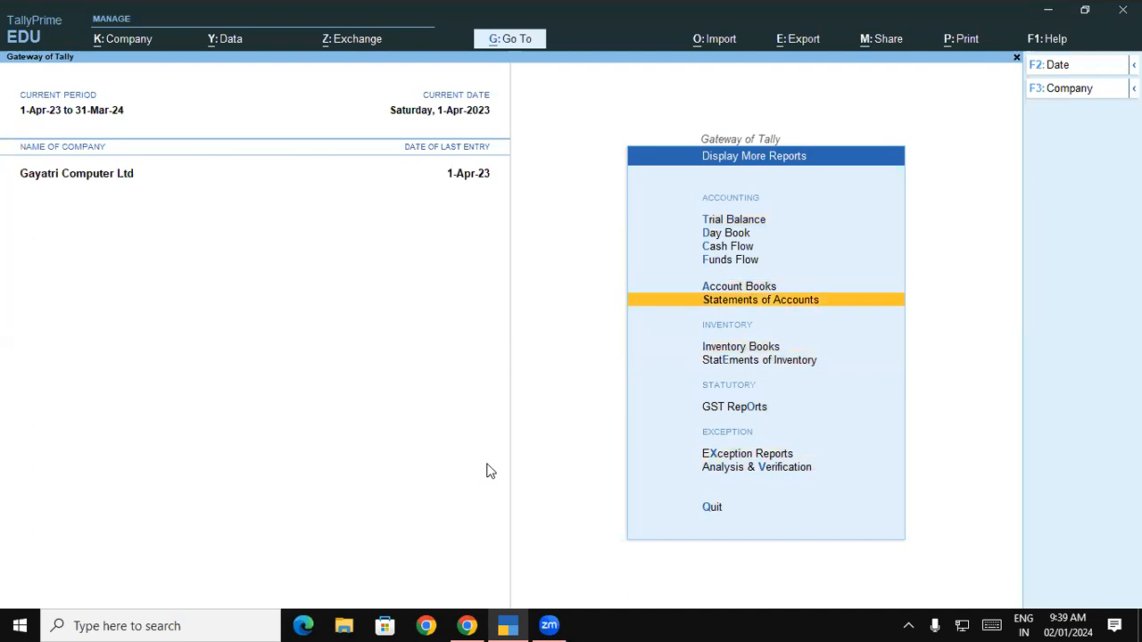
pyautogui.press('Return')
pyautogui.press('Return')
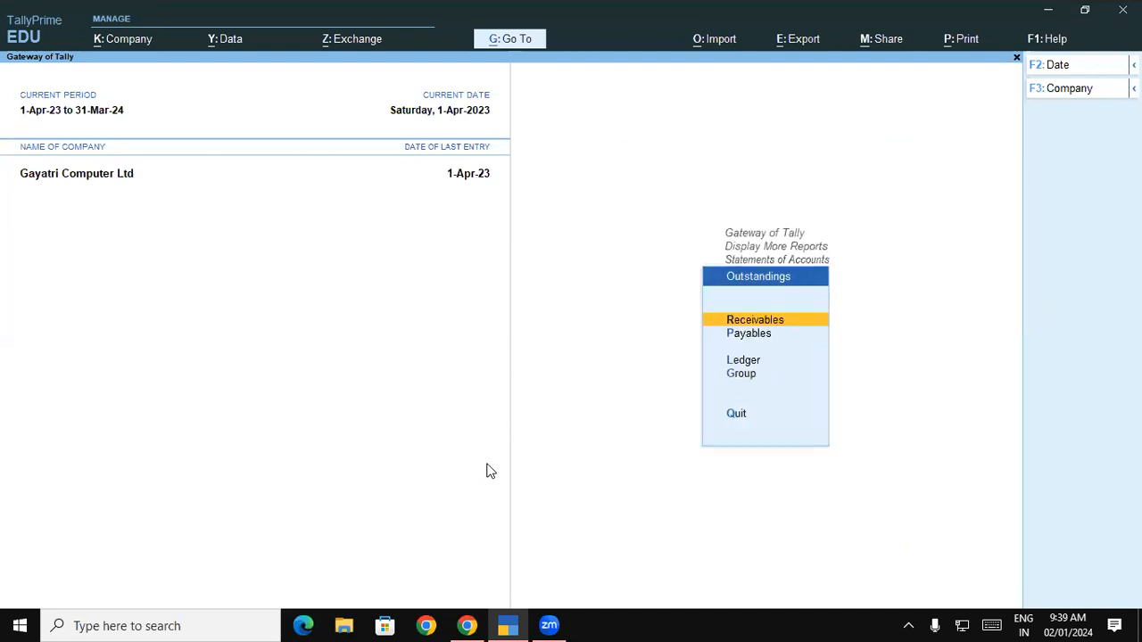
pyautogui.press('Return')
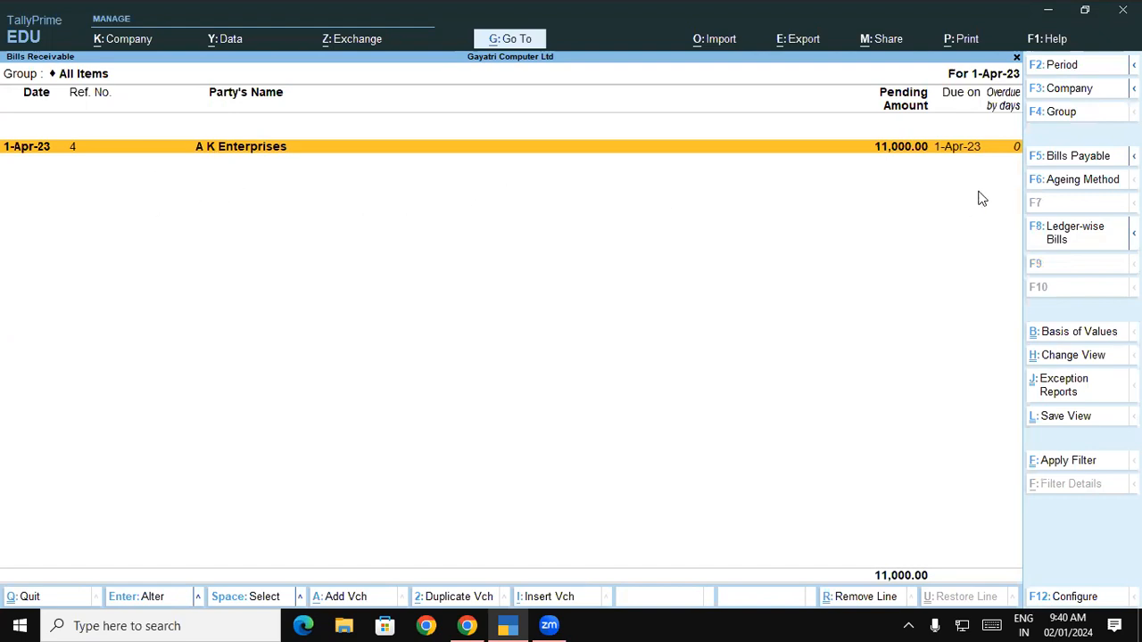
pyautogui.click(1057, 159)
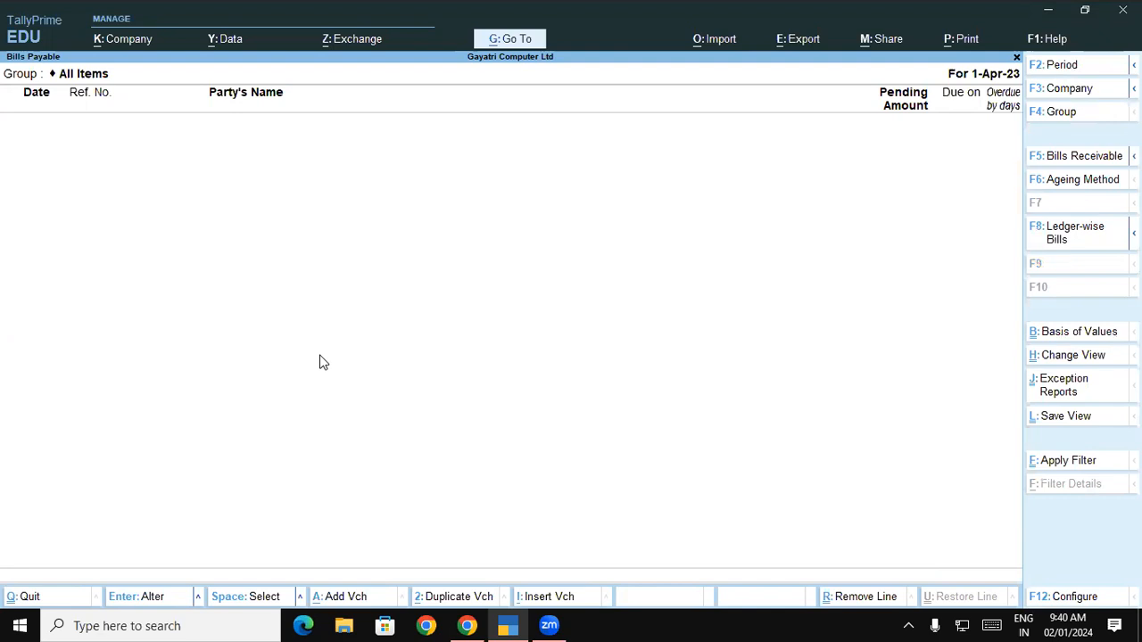
# Compare the Bills Receivable and Bills Payable reports, and view the detailed breakdown of the A K Enterprises bill.
pyautogui.click(1088, 160)
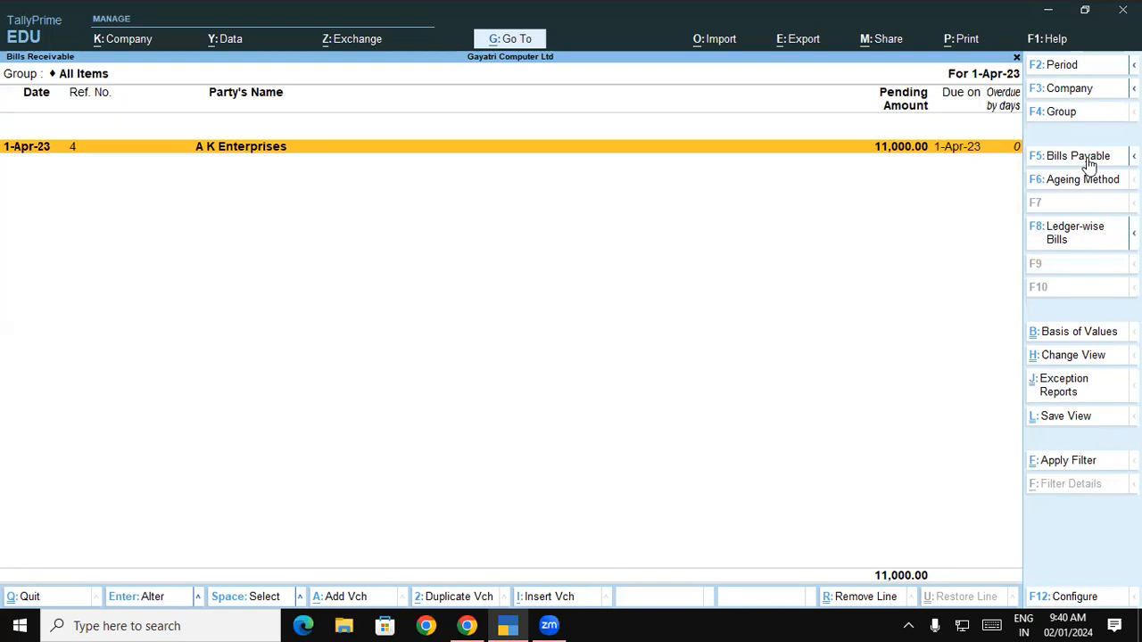
pyautogui.click(1079, 157)
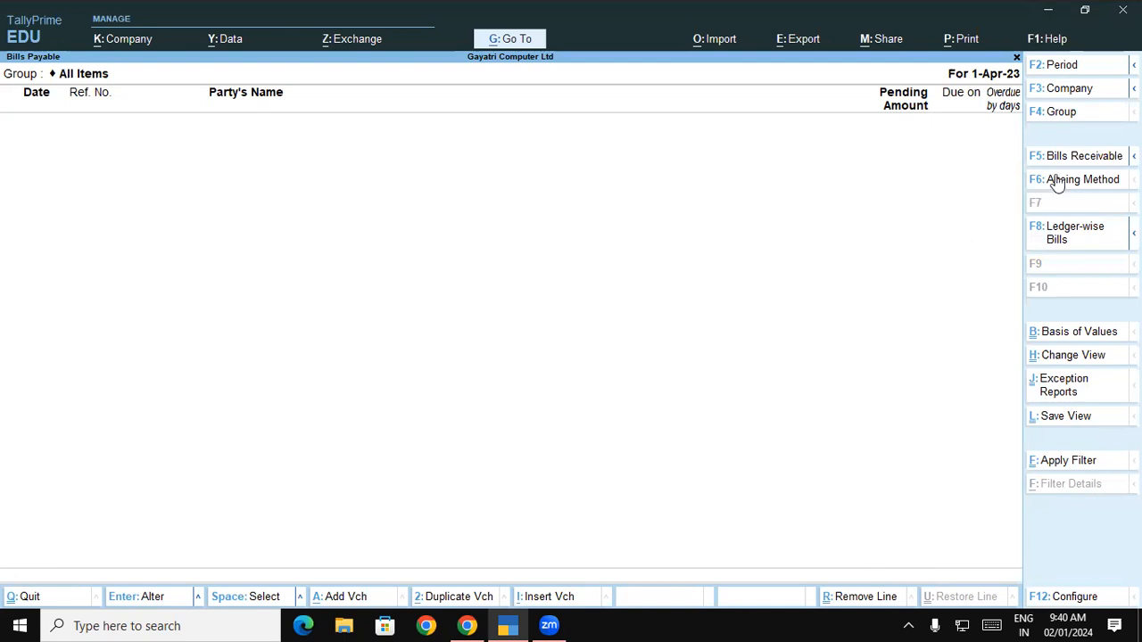
pyautogui.click(1082, 156)
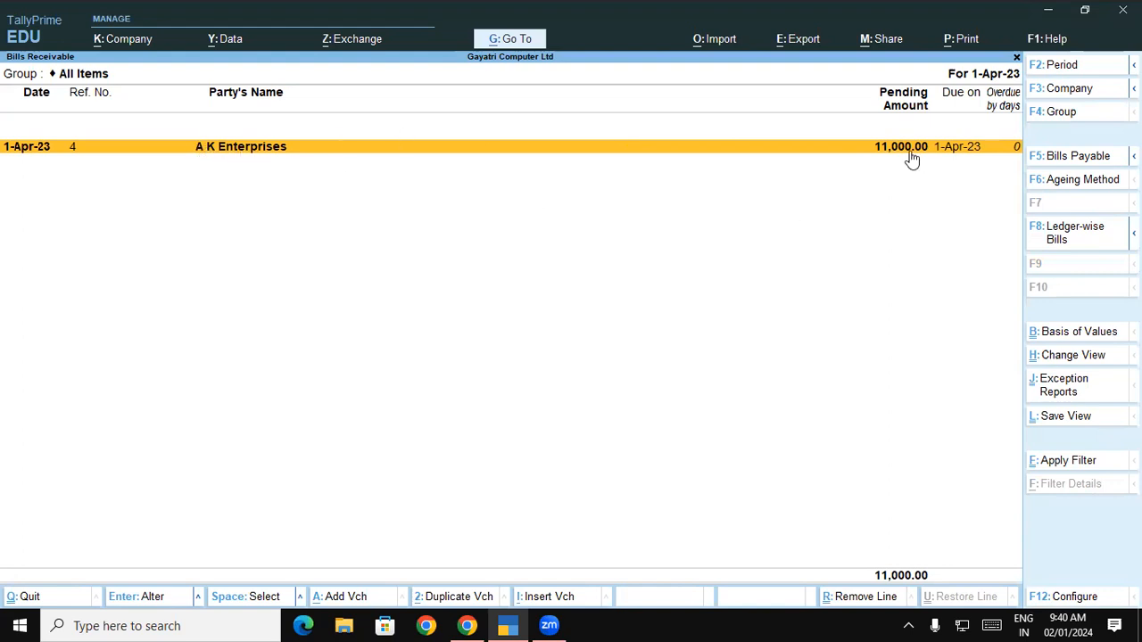
pyautogui.hotkey('alt', 'F1')
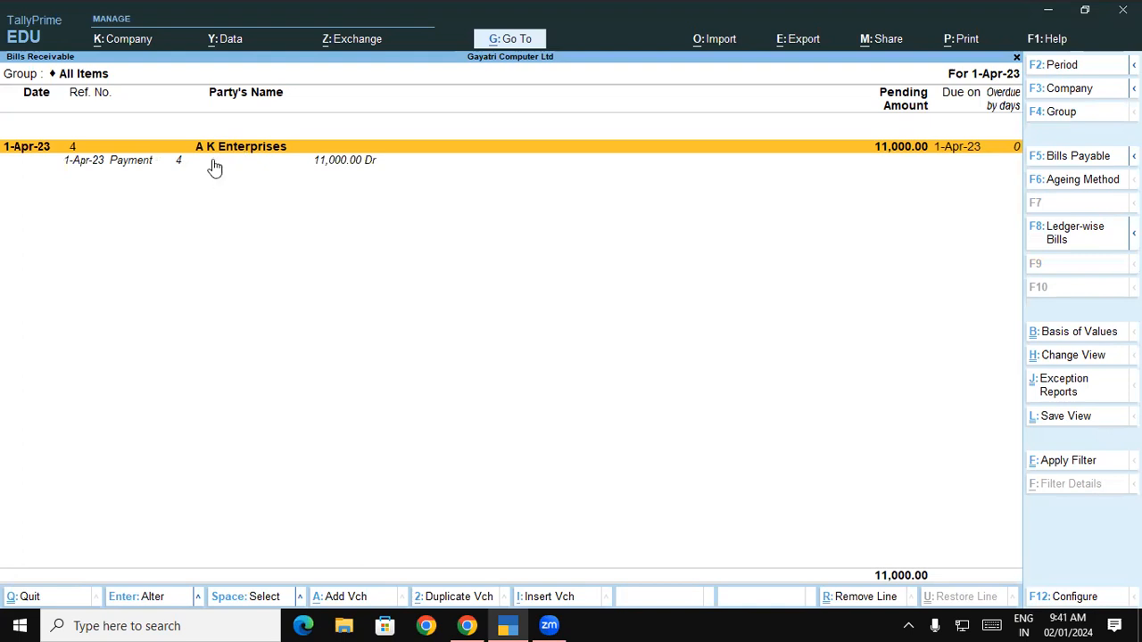
pyautogui.click(1057, 161)
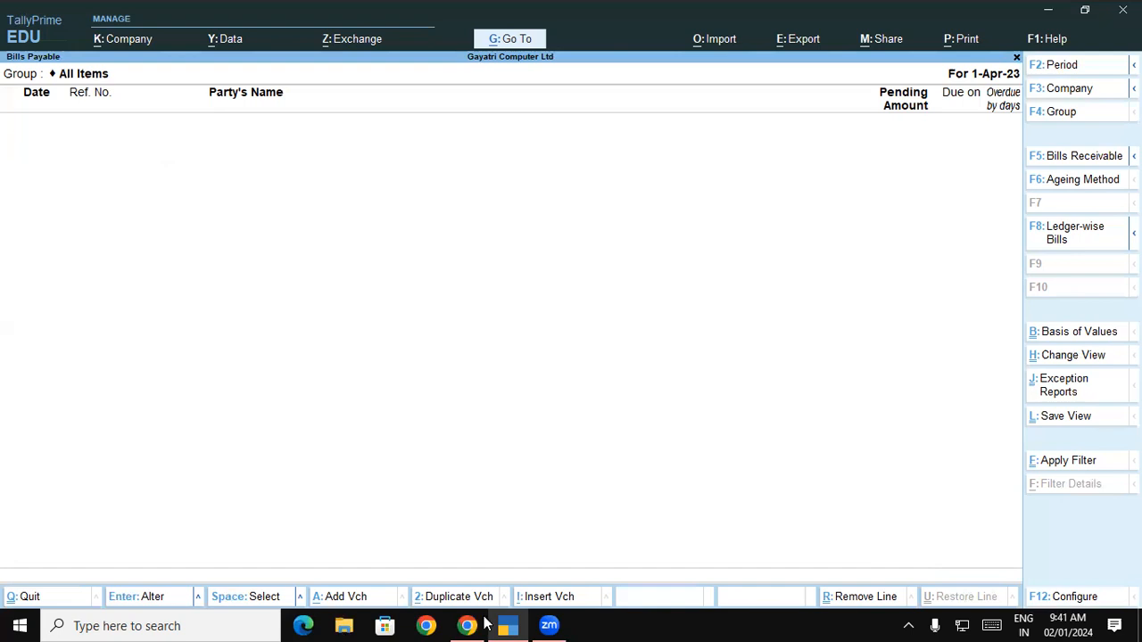
# Switch to the course notes in Chrome and highlight the Item Invoice Mode description from its heading through the fillable inventory details.
pyautogui.hotkey('alt', 'Tab')
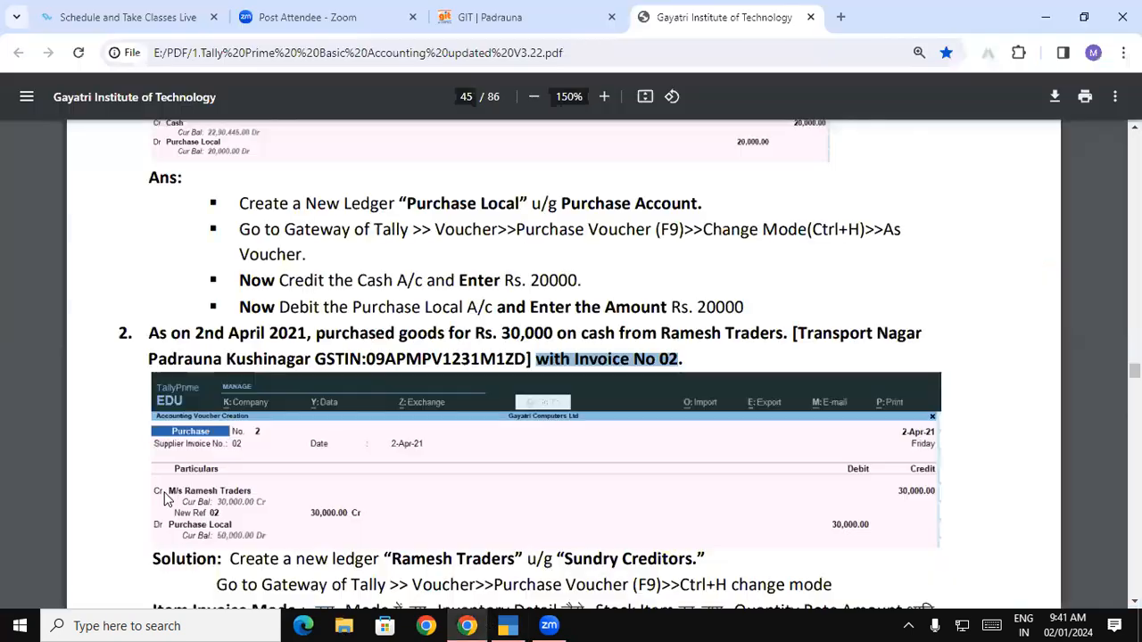
pyautogui.click(246, 489)
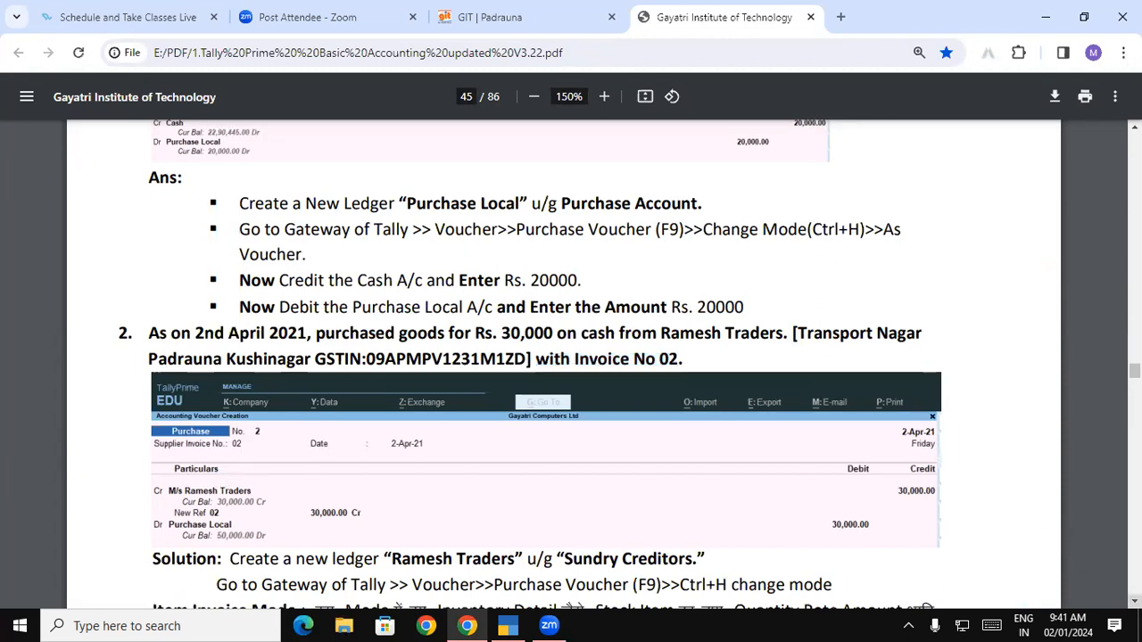
pyautogui.scroll(-4, 675, 426)
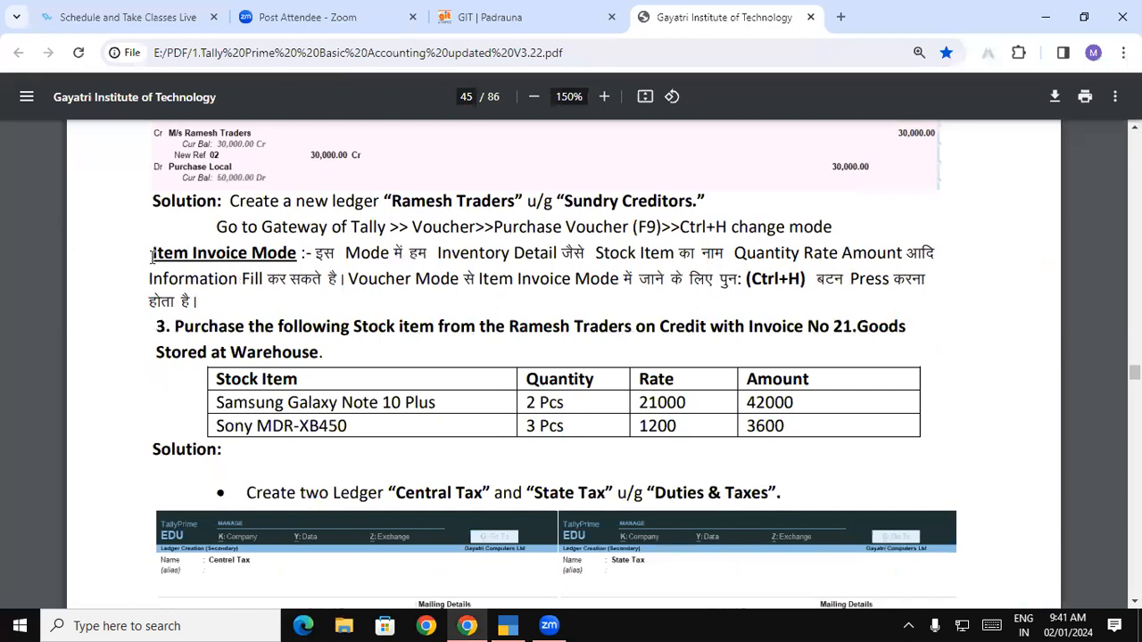
pyautogui.moveTo(153, 253); pyautogui.dragTo(932, 256)
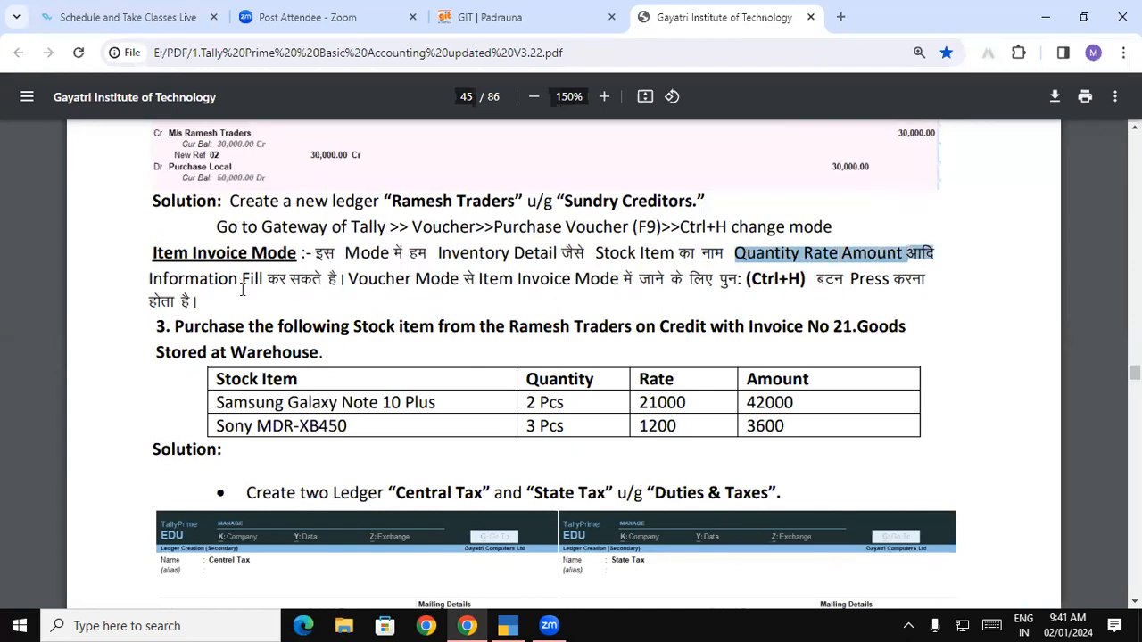
pyautogui.moveTo(164, 280); pyautogui.dragTo(348, 274)
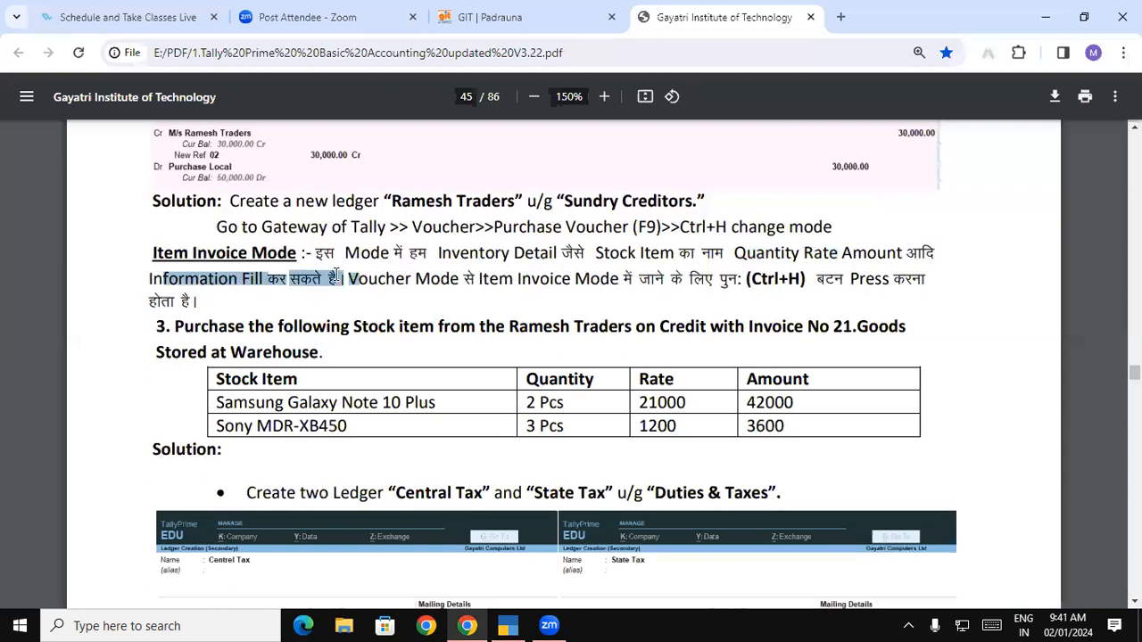
pyautogui.click(560, 269)
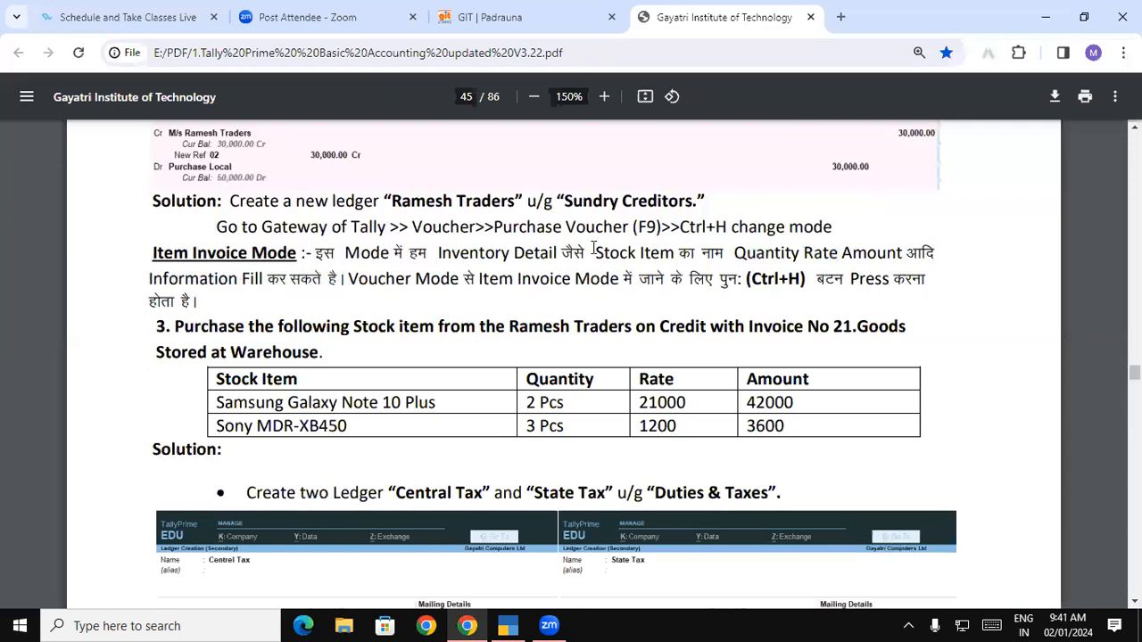
# Highlight the stock item, quantity, rate and amount wording, and the Ctrl+H instruction for moving to Item Invoice Mode.
pyautogui.moveTo(595, 252); pyautogui.dragTo(876, 253)
pyautogui.moveTo(164, 279); pyautogui.dragTo(388, 280)
pyautogui.moveTo(154, 254); pyautogui.dragTo(759, 279)
pyautogui.moveTo(752, 279); pyautogui.dragTo(794, 277)
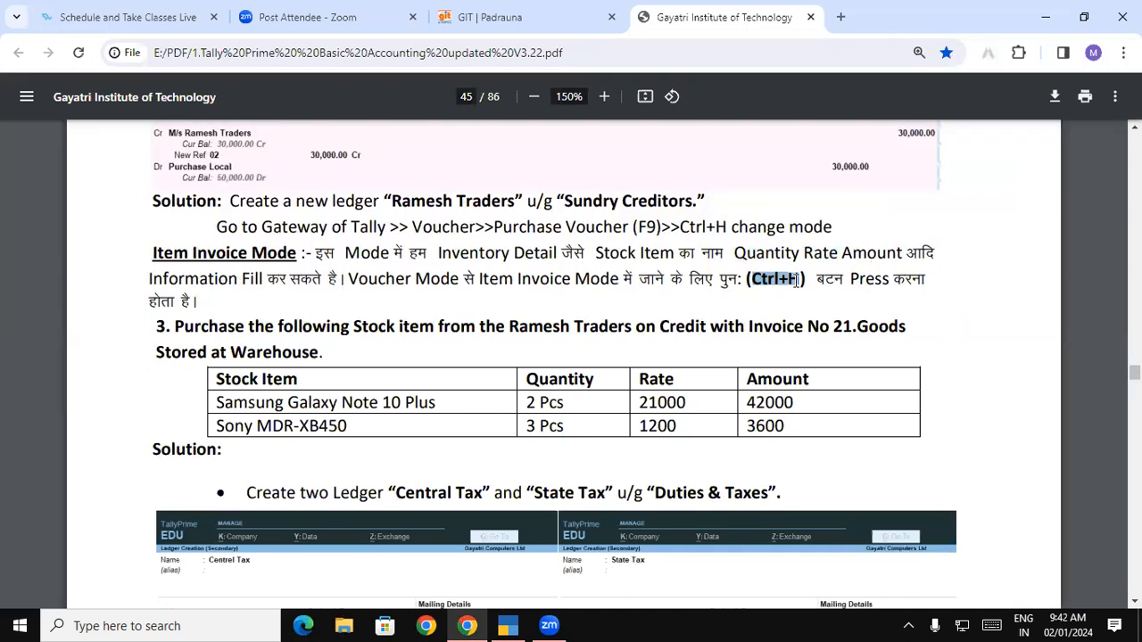
pyautogui.moveTo(479, 279); pyautogui.dragTo(616, 280)
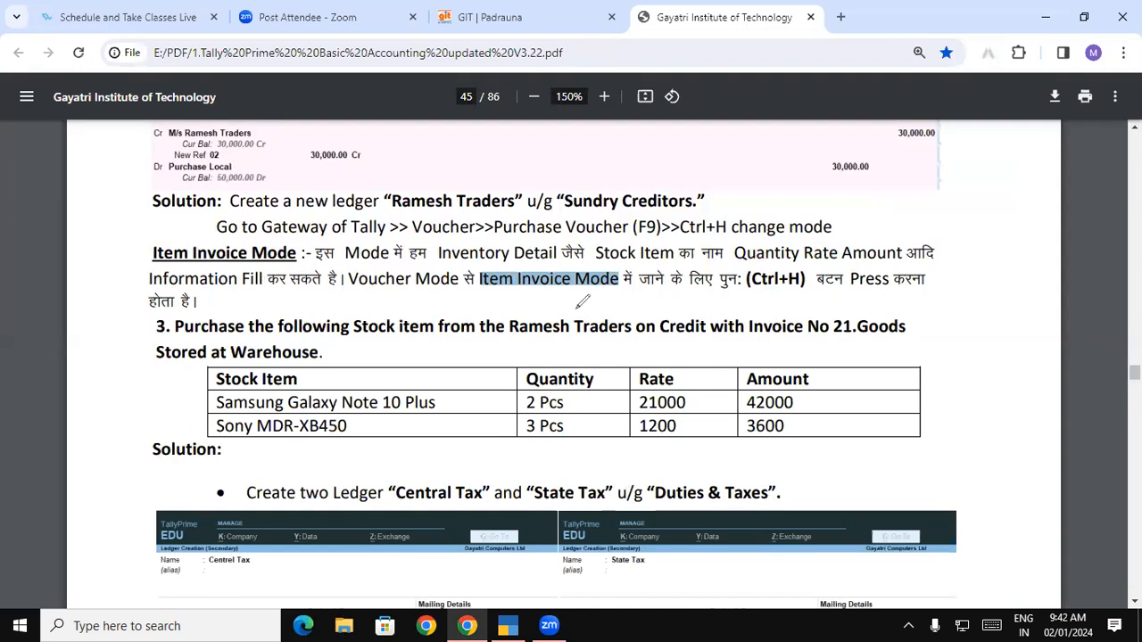
# Underline in red the inventory detail and stock item wording and other parts of the Item Invoice Mode explanation.
pyautogui.moveTo(446, 241); pyautogui.dragTo(539, 234)
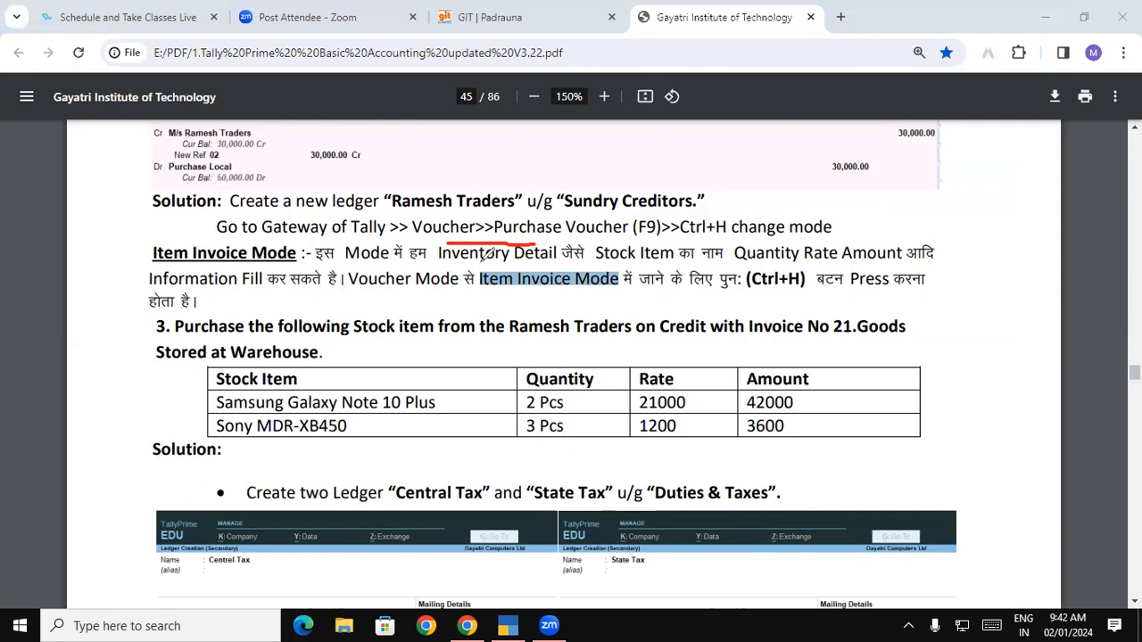
pyautogui.moveTo(475, 263); pyautogui.dragTo(724, 257)
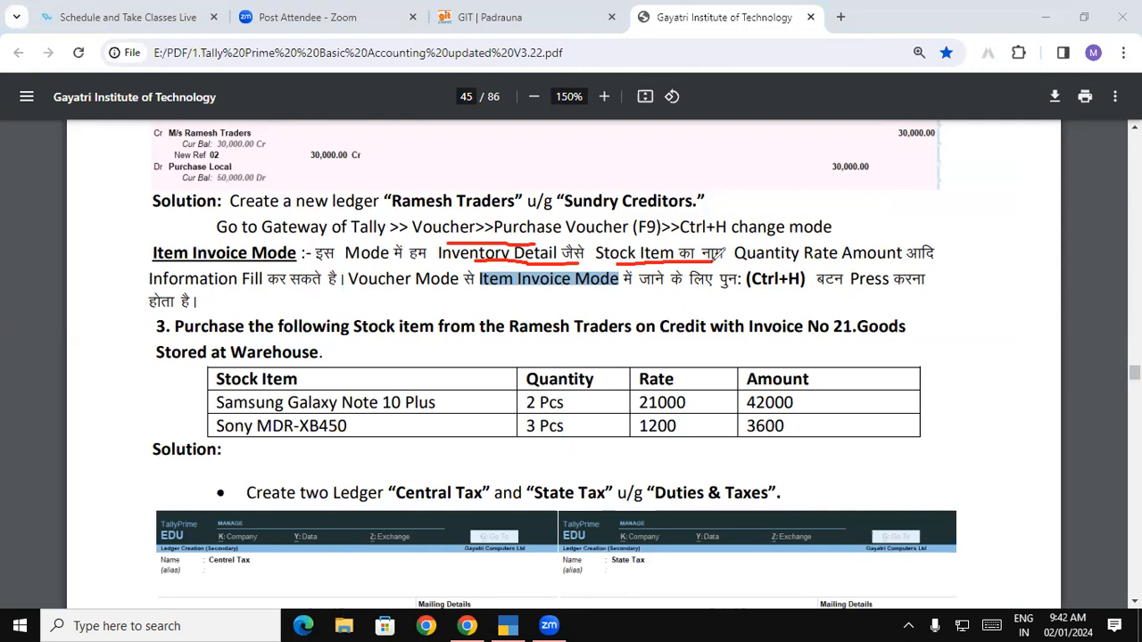
pyautogui.moveTo(743, 239); pyautogui.dragTo(782, 237)
pyautogui.moveTo(809, 241); pyautogui.dragTo(891, 239)
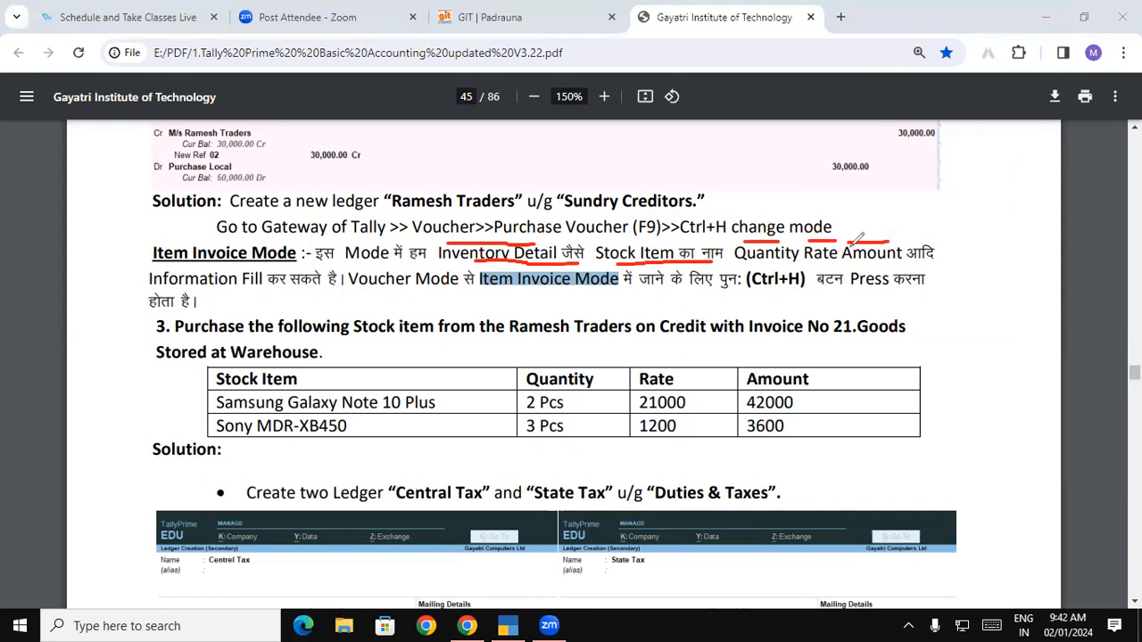
pyautogui.moveTo(255, 285); pyautogui.dragTo(291, 285)
pyautogui.moveTo(171, 240); pyautogui.dragTo(269, 237)
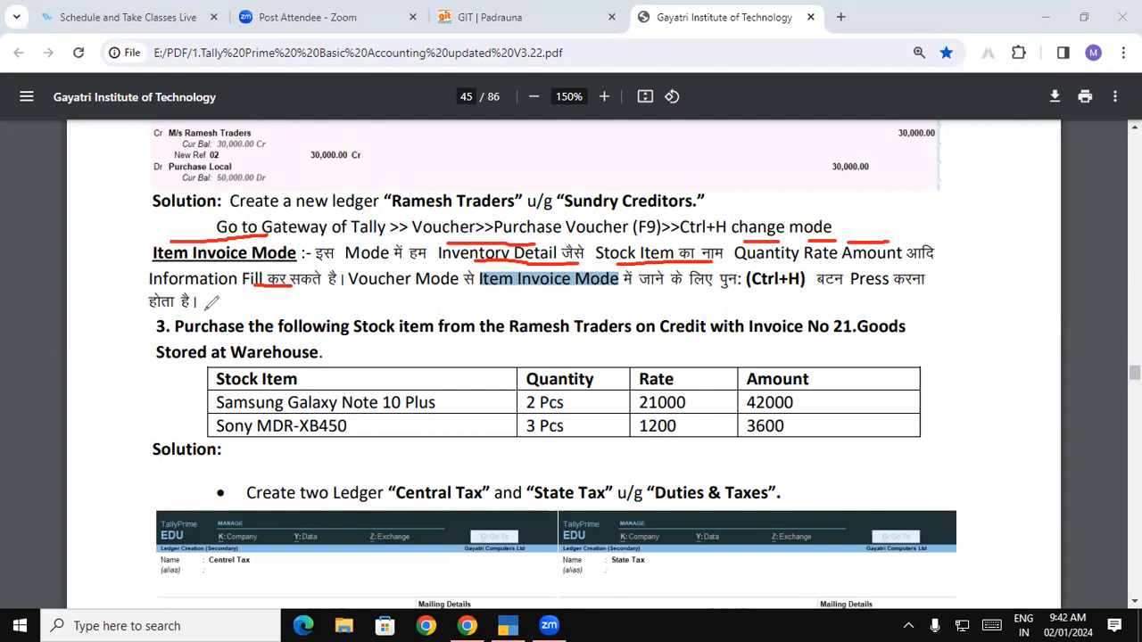
# Underline the transaction 3 text in red, link it to the stock item table with a curved arrow, and erase all marks.
pyautogui.moveTo(178, 317)
pyautogui.mouseDown()
pyautogui.moveTo(343, 317)
pyautogui.moveTo(316, 315)
pyautogui.moveTo(397, 337)
pyautogui.moveTo(714, 336)
pyautogui.mouseUp()
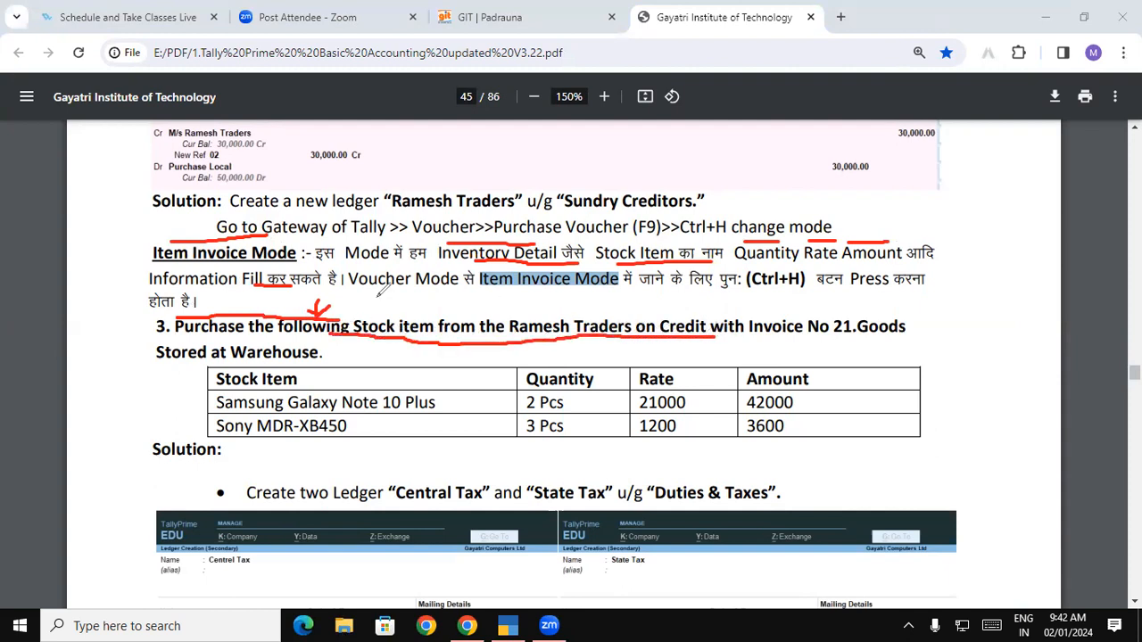
pyautogui.moveTo(323, 307)
pyautogui.mouseDown()
pyautogui.moveTo(231, 286)
pyautogui.moveTo(147, 328)
pyautogui.moveTo(207, 380)
pyautogui.moveTo(194, 362)
pyautogui.moveTo(203, 384)
pyautogui.moveTo(182, 397)
pyautogui.mouseUp()
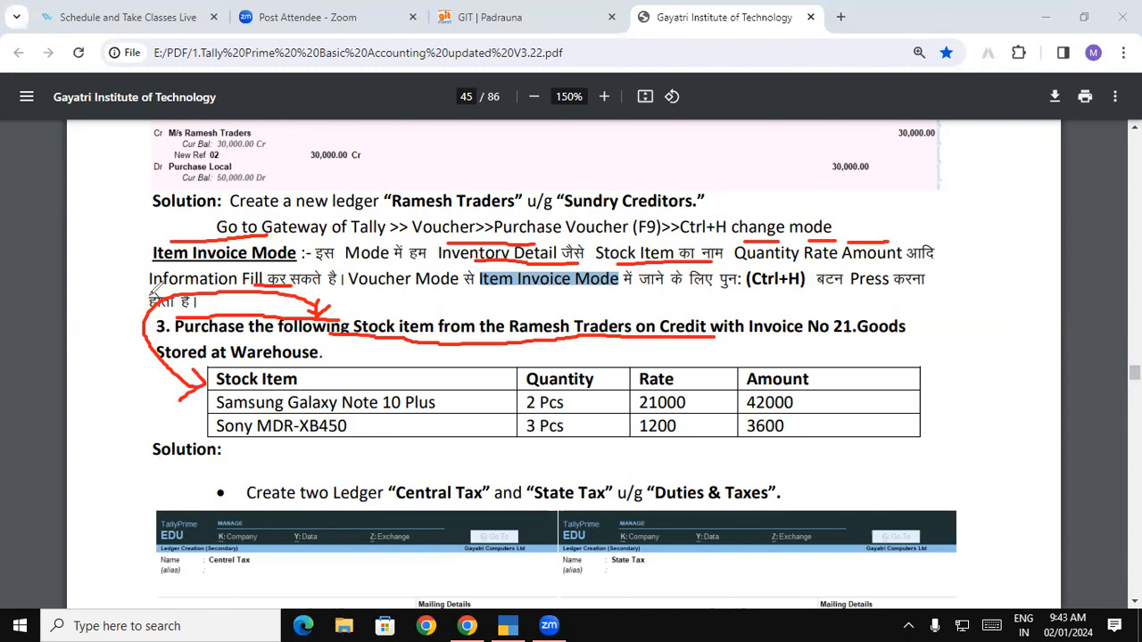
pyautogui.press('Escape')
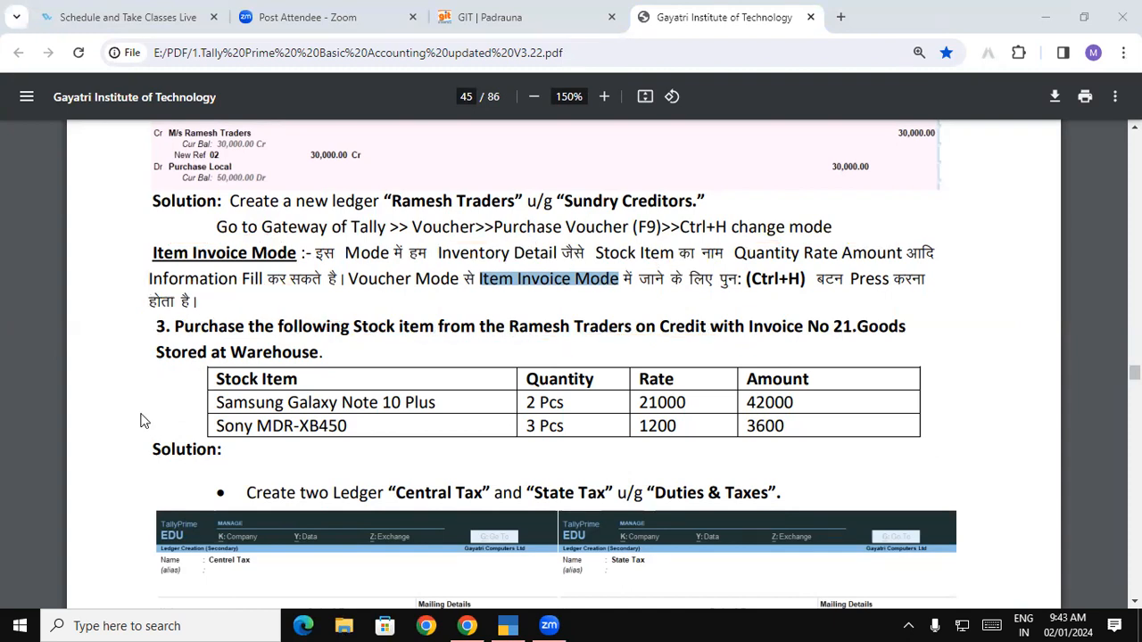
# Highlight the opening words of transaction 3 and its table of stock items, quantities, rates and amounts.
pyautogui.moveTo(176, 327); pyautogui.dragTo(346, 327)
pyautogui.click(327, 388)
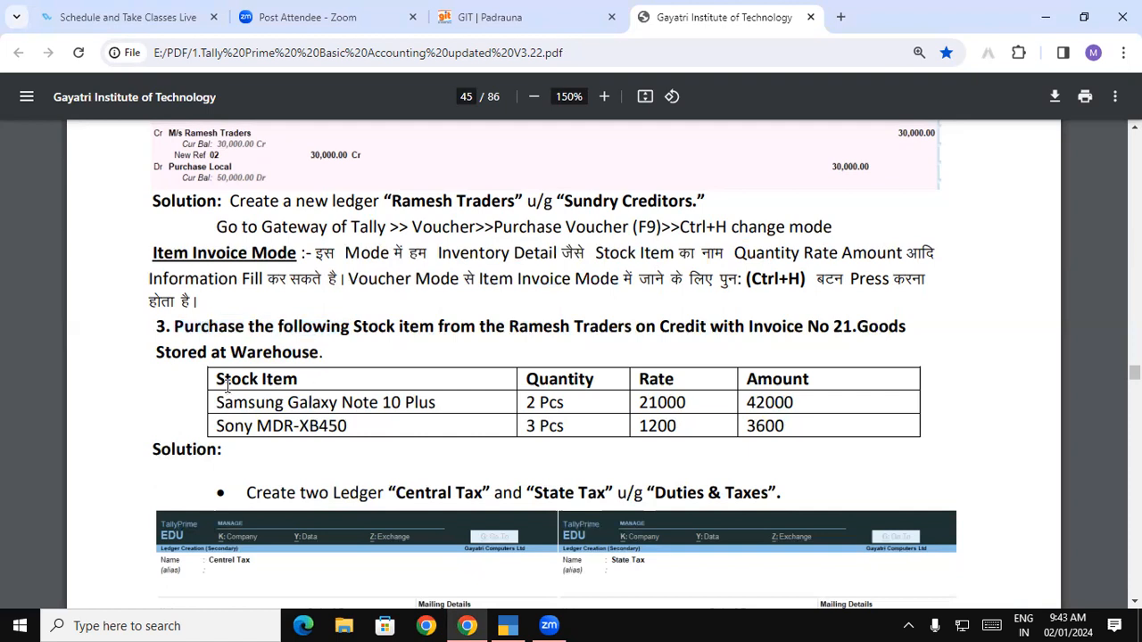
pyautogui.moveTo(223, 381); pyautogui.dragTo(791, 423)
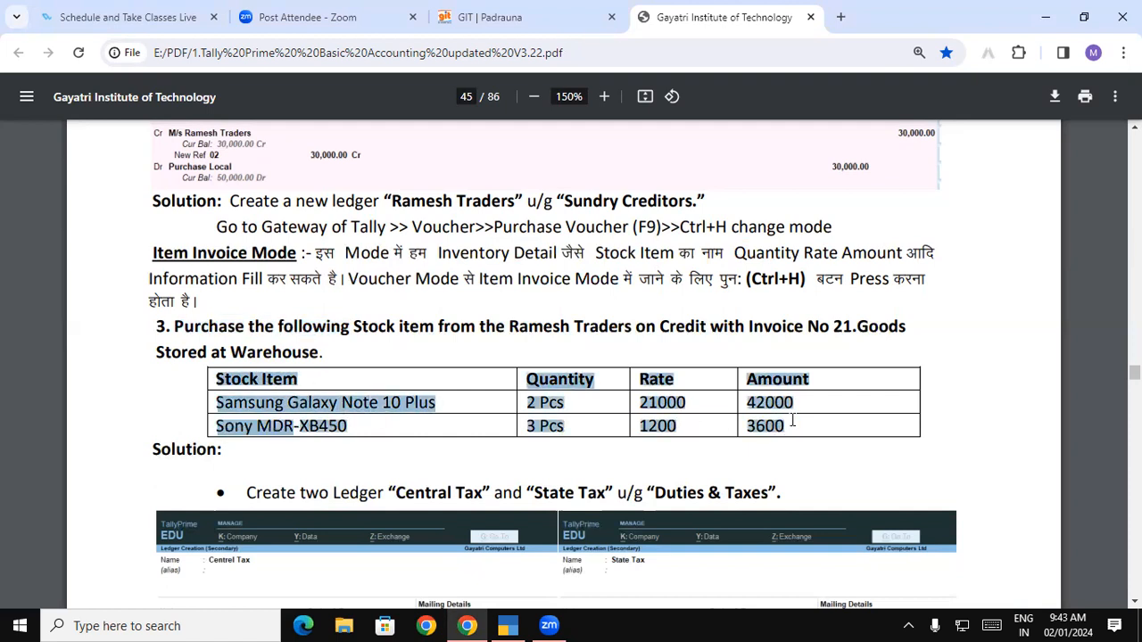
pyautogui.click(624, 418)
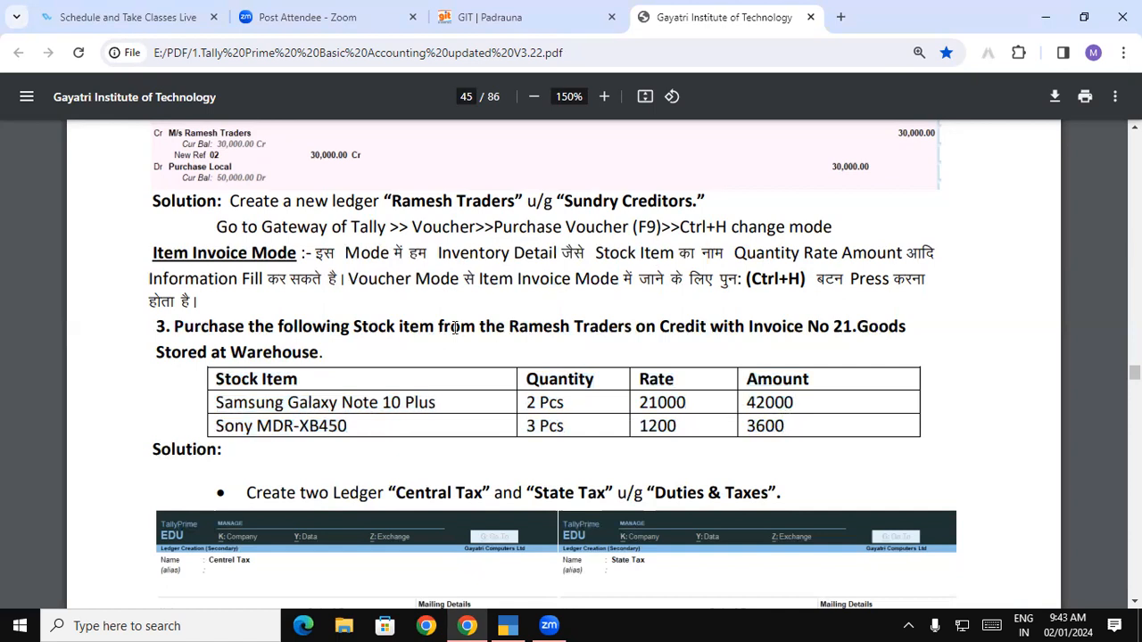
# Highlight the credit purchase from Ramesh Traders, Invoice No 21, and the "Stored at Warehouse" wording in transaction 3.
pyautogui.moveTo(282, 326); pyautogui.dragTo(757, 327)
pyautogui.click(544, 327)
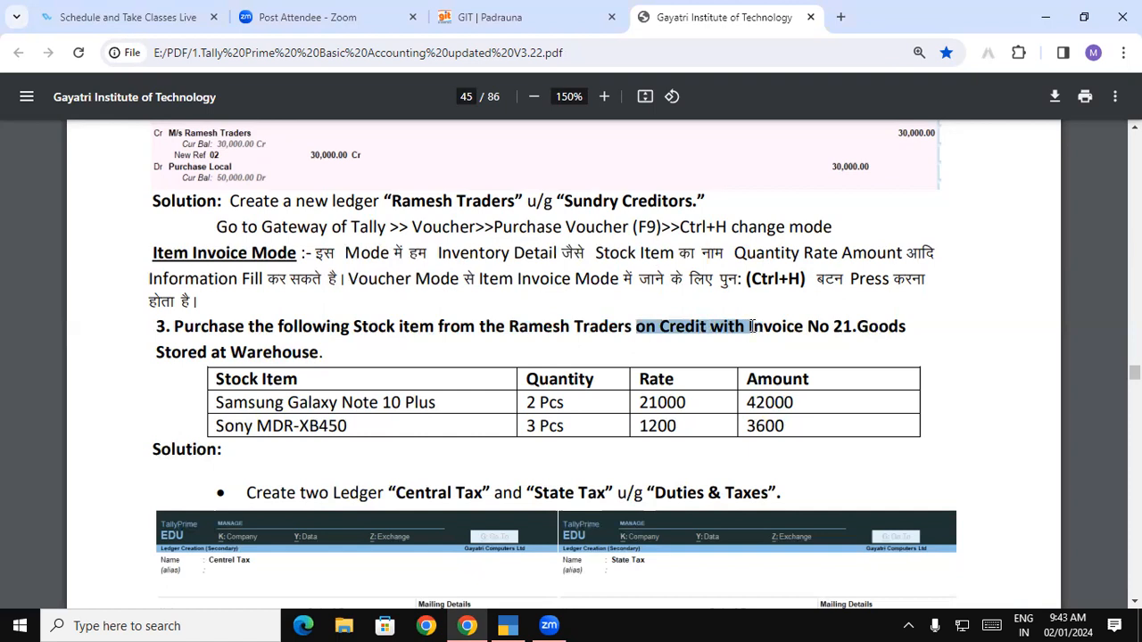
pyautogui.click(776, 326)
pyautogui.moveTo(753, 326); pyautogui.dragTo(819, 326)
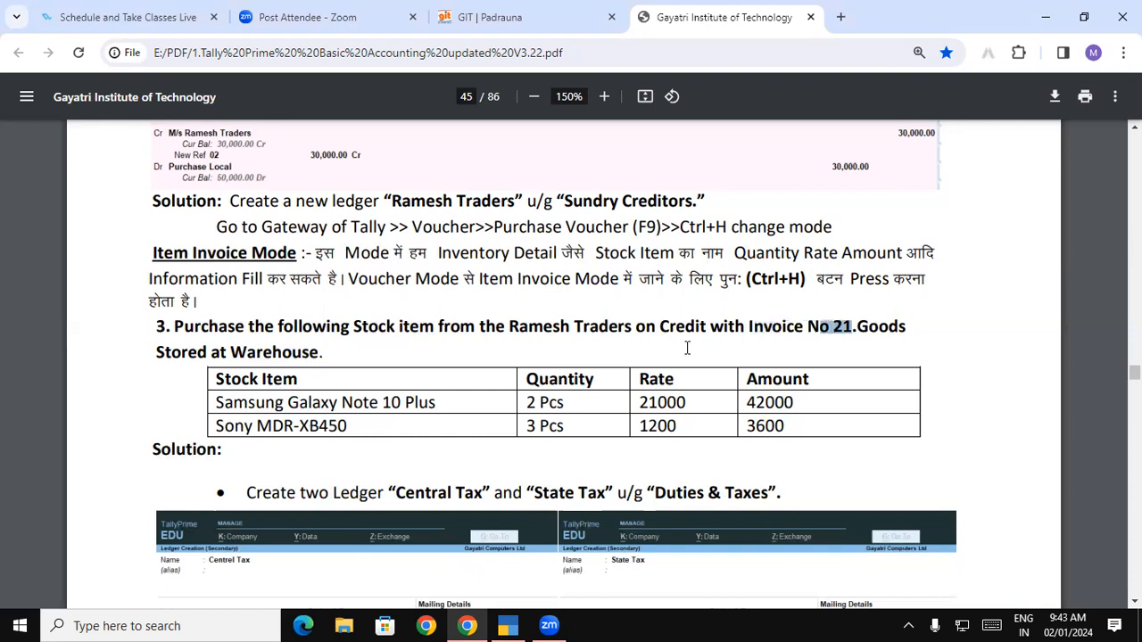
pyautogui.moveTo(171, 353); pyautogui.dragTo(304, 348)
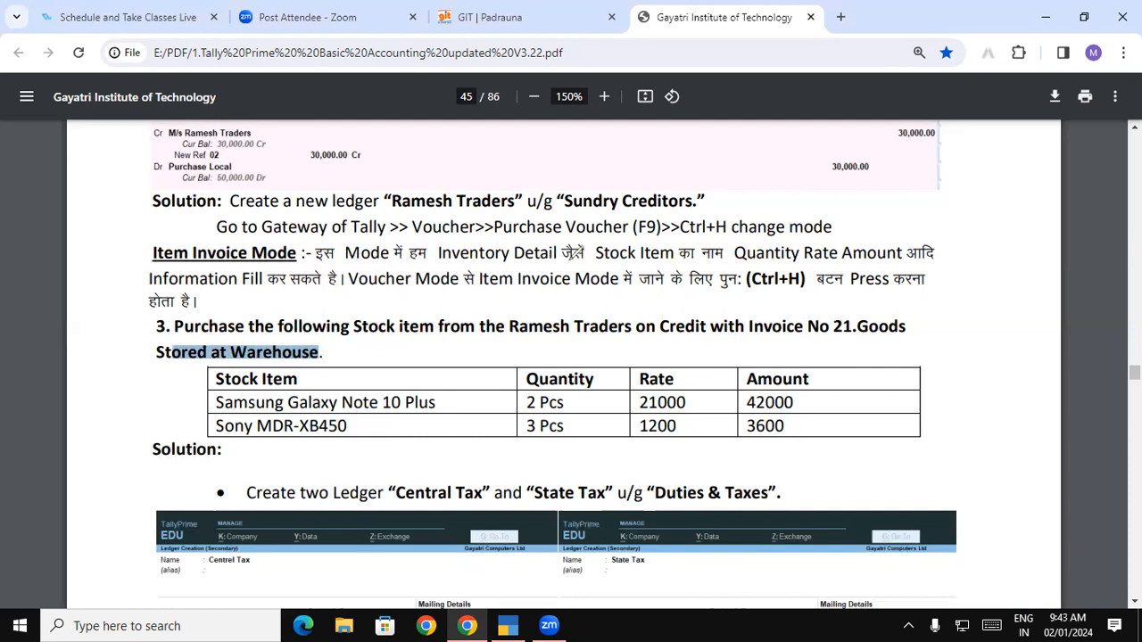
# Mark Ramesh Traders in transaction 3 and the stock item and quantity columns of its table in red.
pyautogui.moveTo(518, 317); pyautogui.dragTo(596, 308)
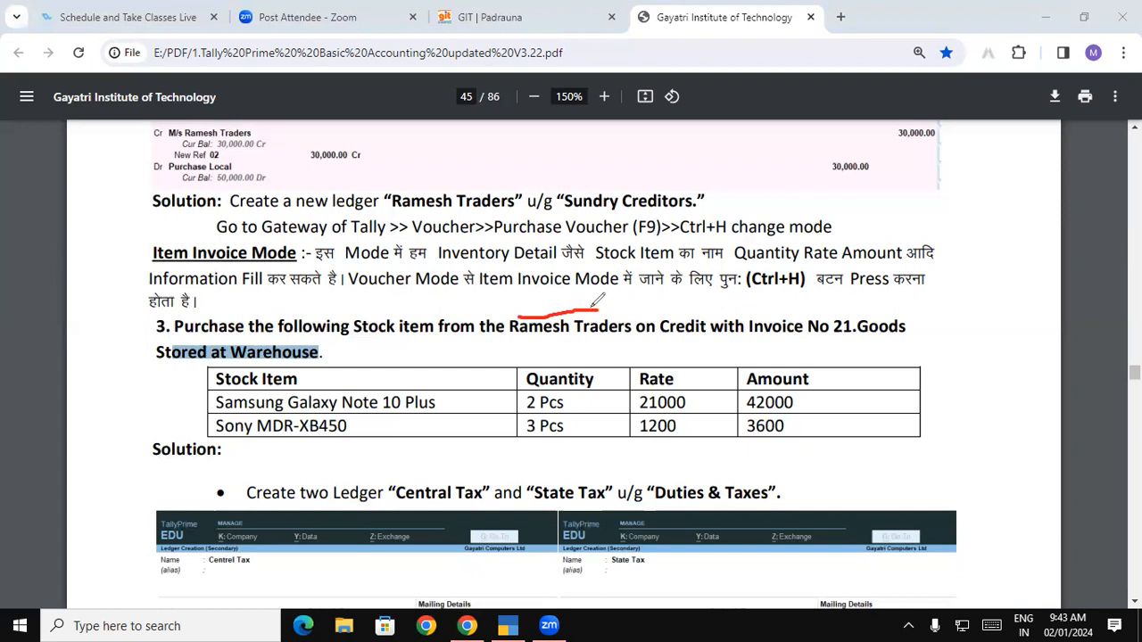
pyautogui.moveTo(206, 383); pyautogui.dragTo(190, 435)
pyautogui.moveTo(507, 375); pyautogui.dragTo(503, 436)
pyautogui.moveTo(623, 373); pyautogui.dragTo(612, 415)
pyautogui.moveTo(532, 309); pyautogui.dragTo(596, 310)
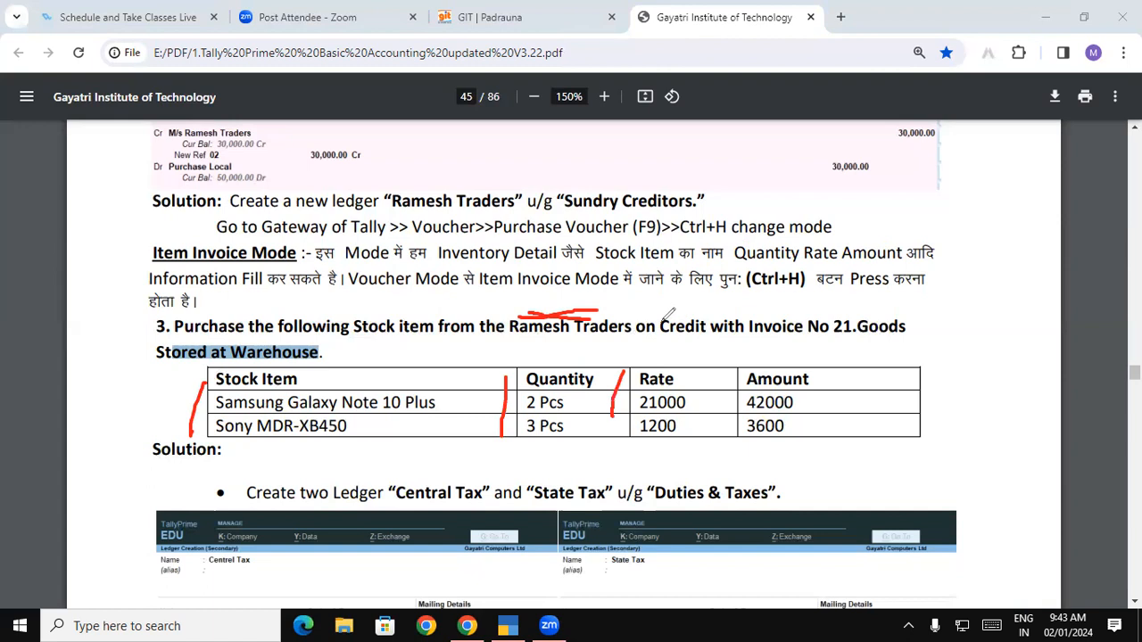
# Mark "Credit", "Stored at Warehouse" and the Samsung Galaxy Note 10 Plus row in red, and erase all the marks.
pyautogui.moveTo(656, 318); pyautogui.dragTo(701, 314)
pyautogui.moveTo(153, 363); pyautogui.dragTo(322, 355)
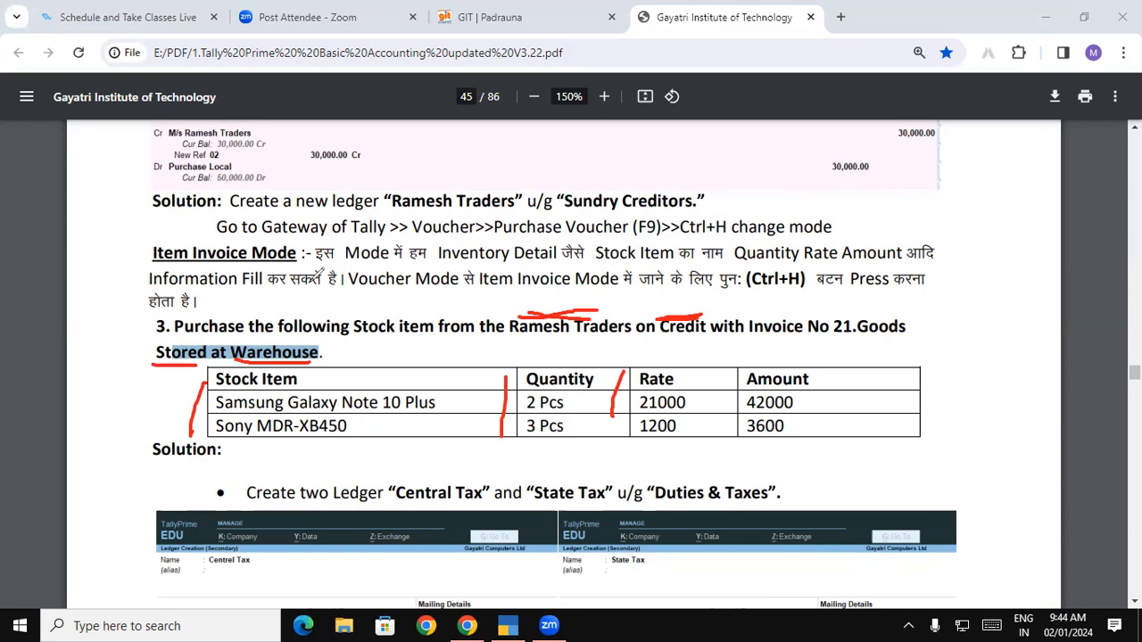
pyautogui.moveTo(235, 341); pyautogui.dragTo(304, 337)
pyautogui.moveTo(217, 392); pyautogui.dragTo(417, 390)
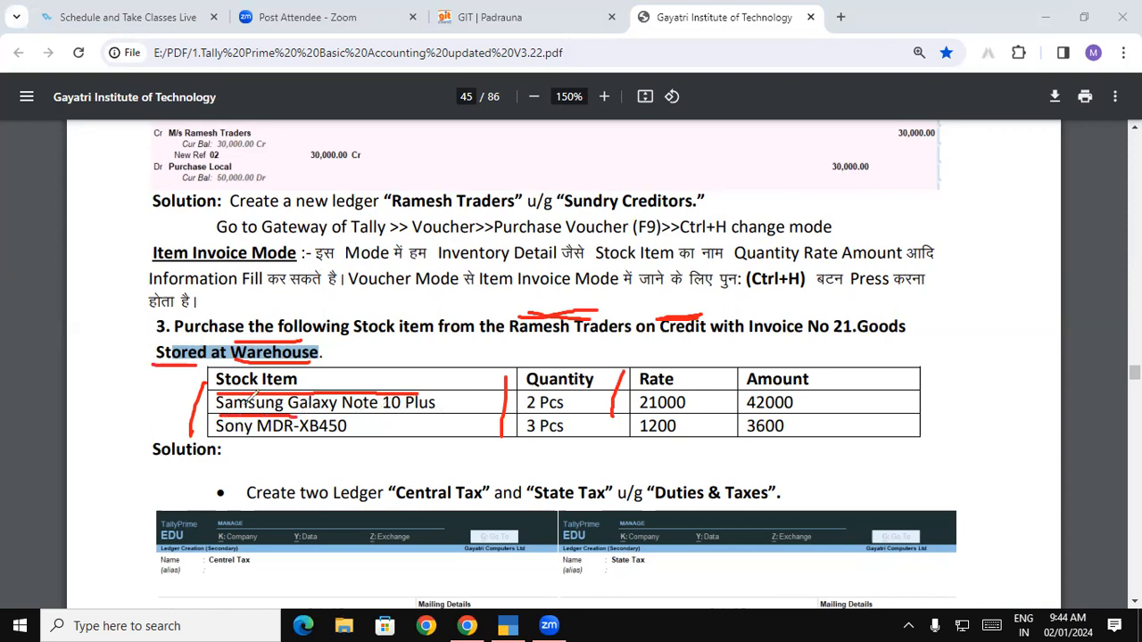
pyautogui.moveTo(469, 403); pyautogui.dragTo(635, 410)
pyautogui.moveTo(707, 406); pyautogui.dragTo(740, 405)
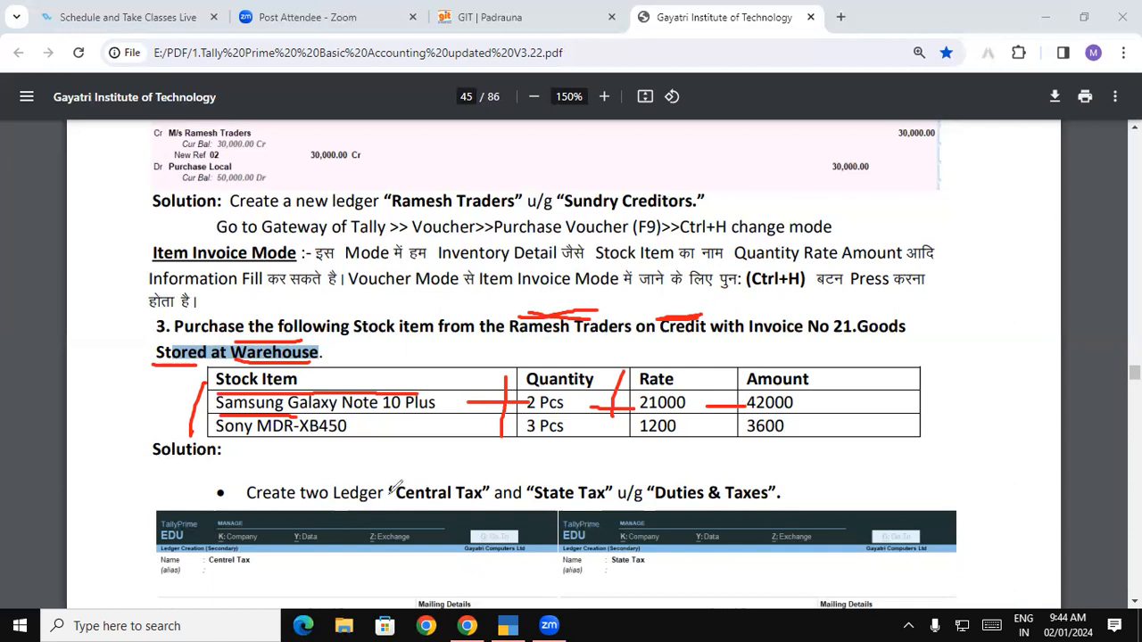
pyautogui.press('e')
# Mark the Central Tax and State Tax ledgers and Ramesh Traders in red, and erase the marks.
pyautogui.moveTo(399, 483); pyautogui.dragTo(471, 481)
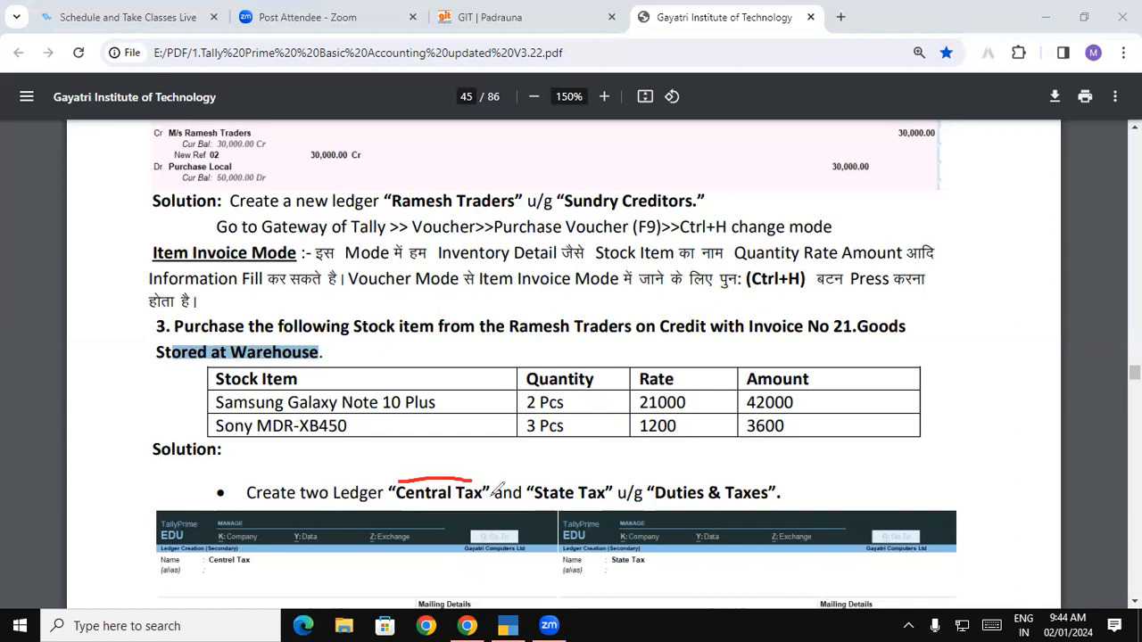
pyautogui.moveTo(548, 482); pyautogui.dragTo(593, 475)
pyautogui.moveTo(512, 333); pyautogui.dragTo(617, 334)
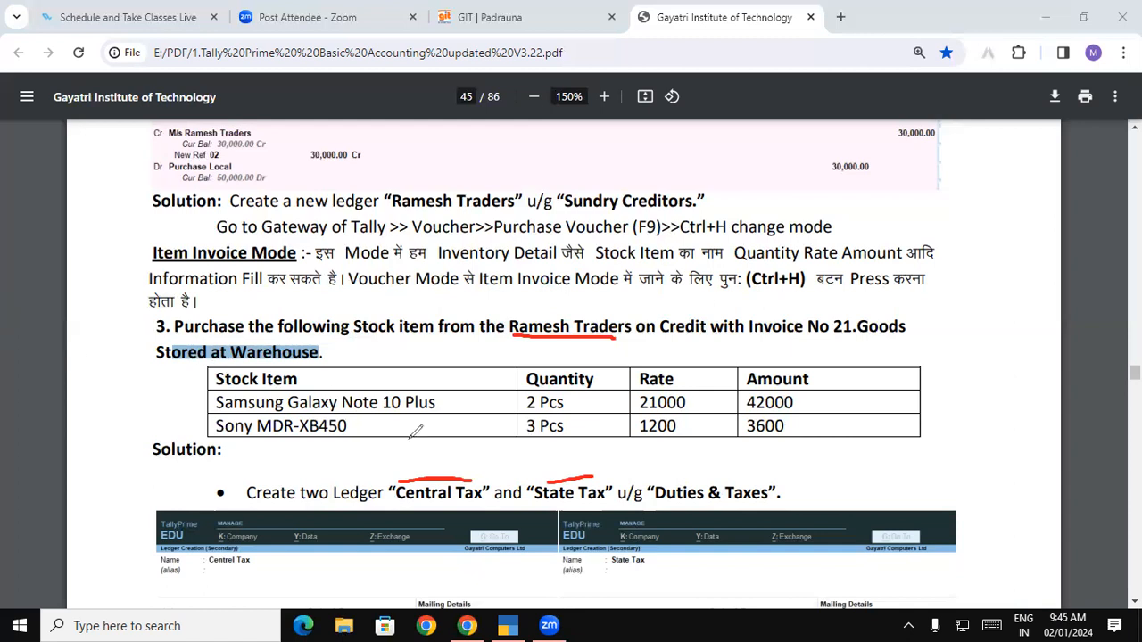
pyautogui.moveTo(510, 315); pyautogui.dragTo(600, 307)
pyautogui.press('e')
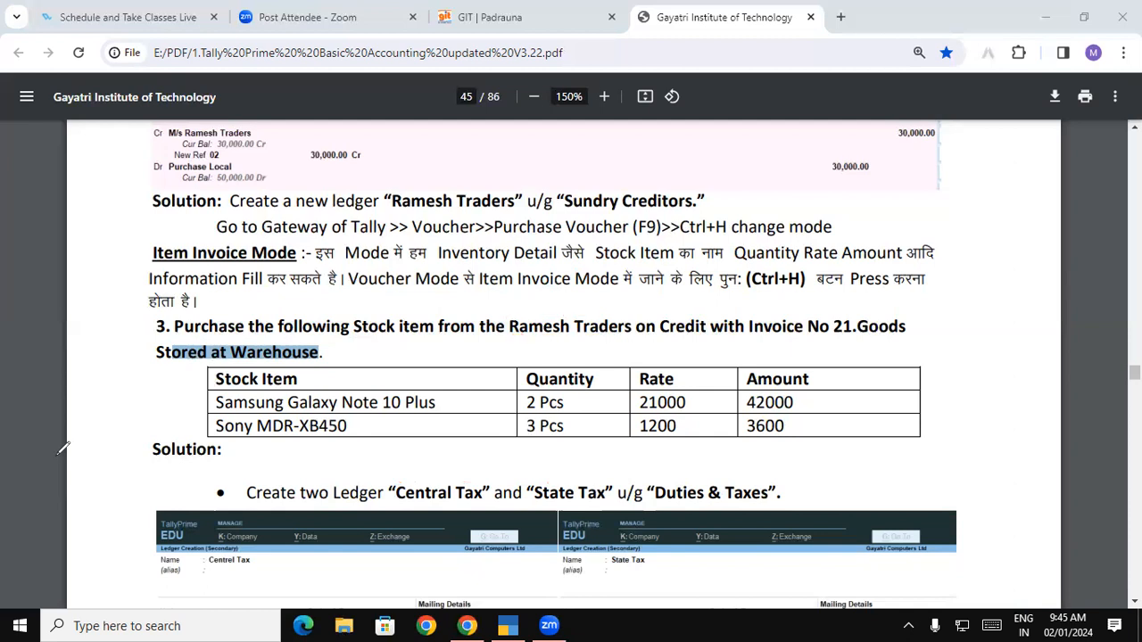
# Switch back to the Bills Payable report in TallyPrime.
pyautogui.hotkey('alt', 'Tab')
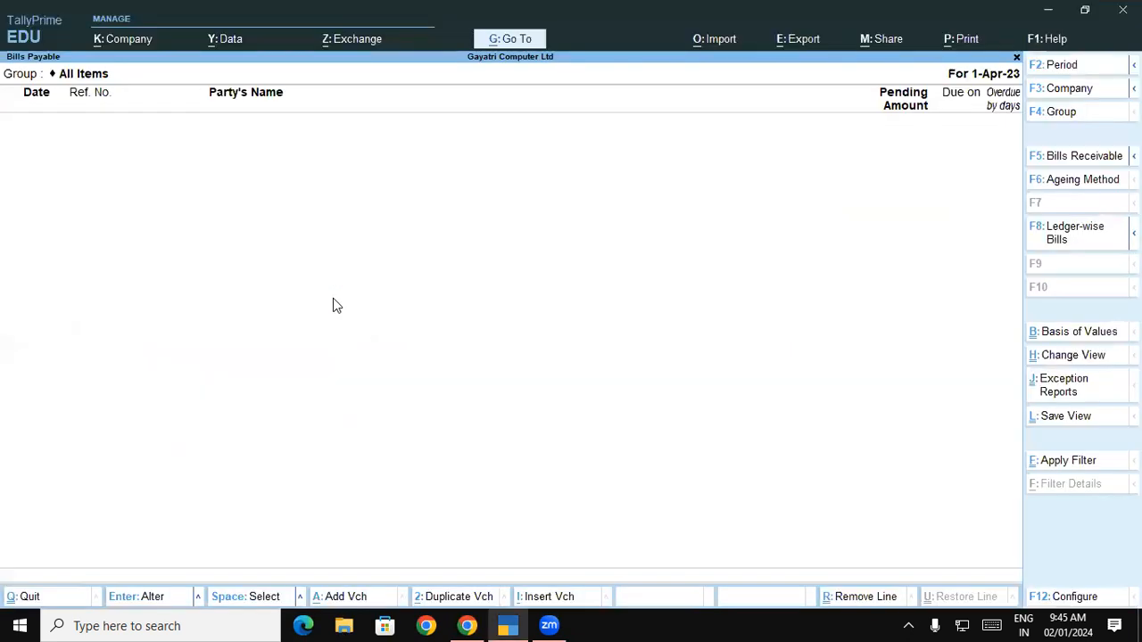
# Leave the Bills Payable report and start a new purchase voucher from the Gateway of Tally.
pyautogui.press('Escape')
pyautogui.press('Escape')
pyautogui.press('Escape')
pyautogui.press('Escape')
pyautogui.press('Escape')
pyautogui.press('Escape')
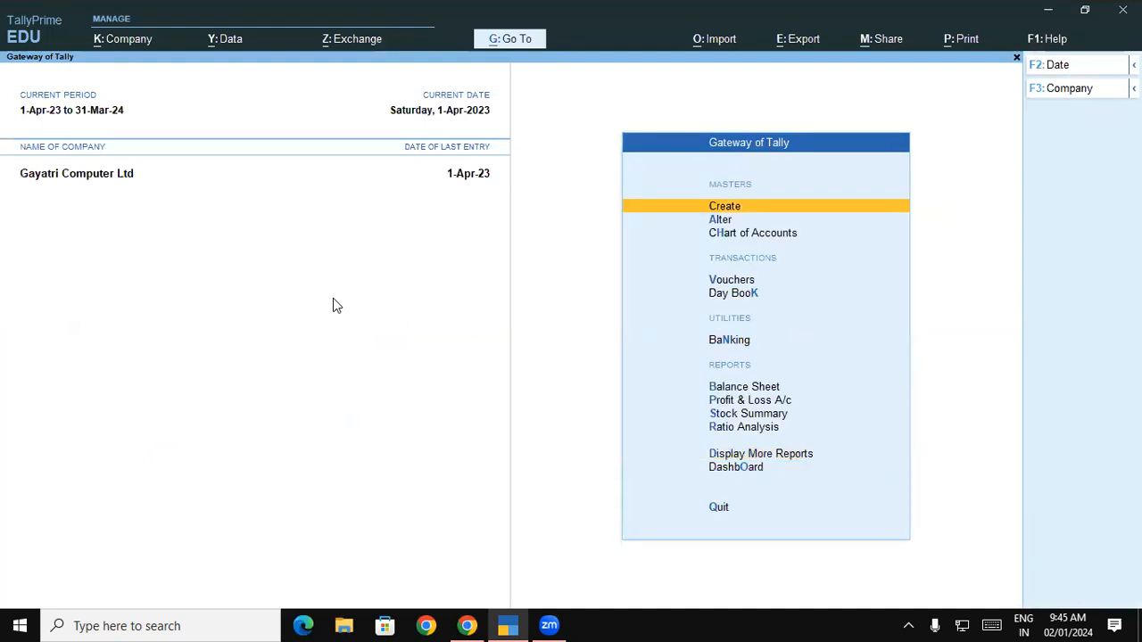
pyautogui.press('v')
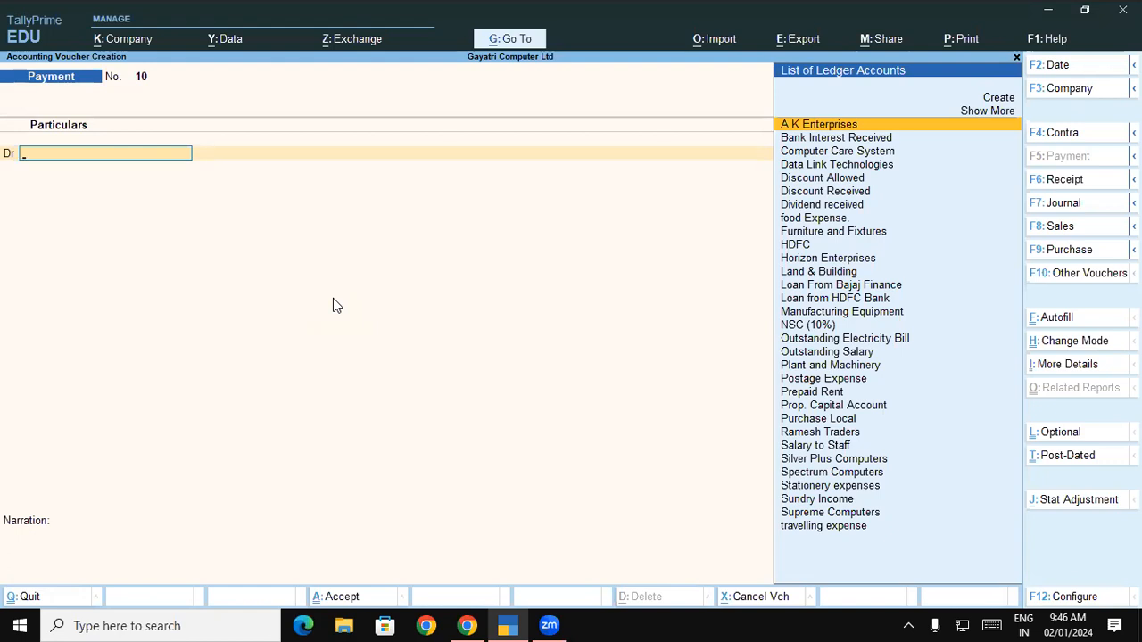
pyautogui.press('F9')
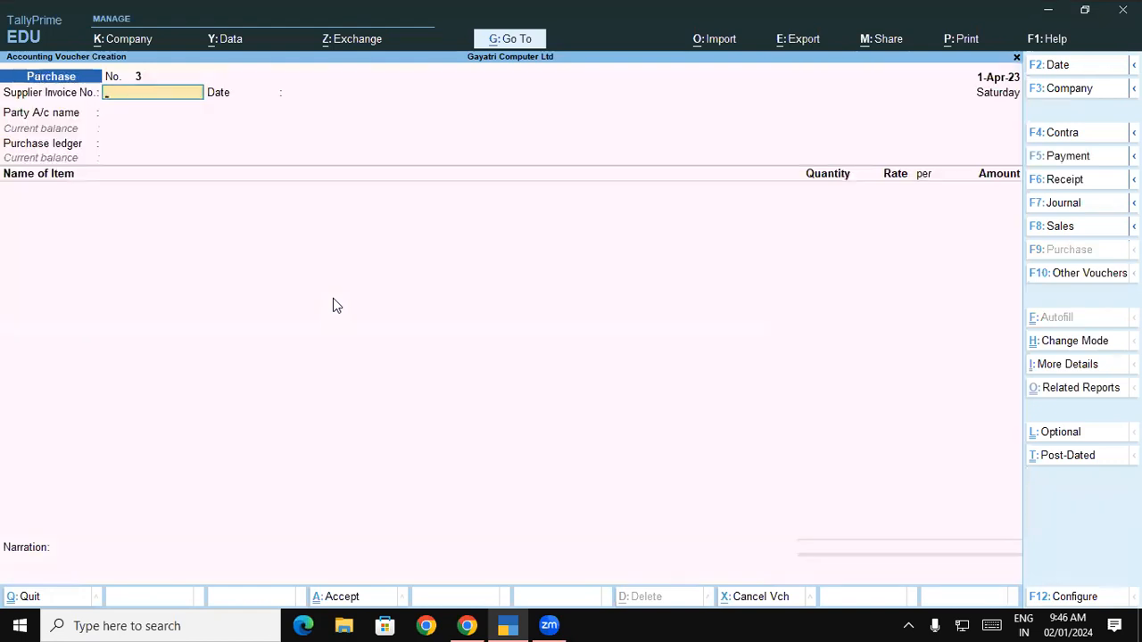
# Change the purchase voucher's mode to As Voucher.
pyautogui.hotkey('ctrl', 'h')
pyautogui.press('Down')
pyautogui.press('Down')
pyautogui.press('Up')
pyautogui.press('Down')
pyautogui.press('Return')
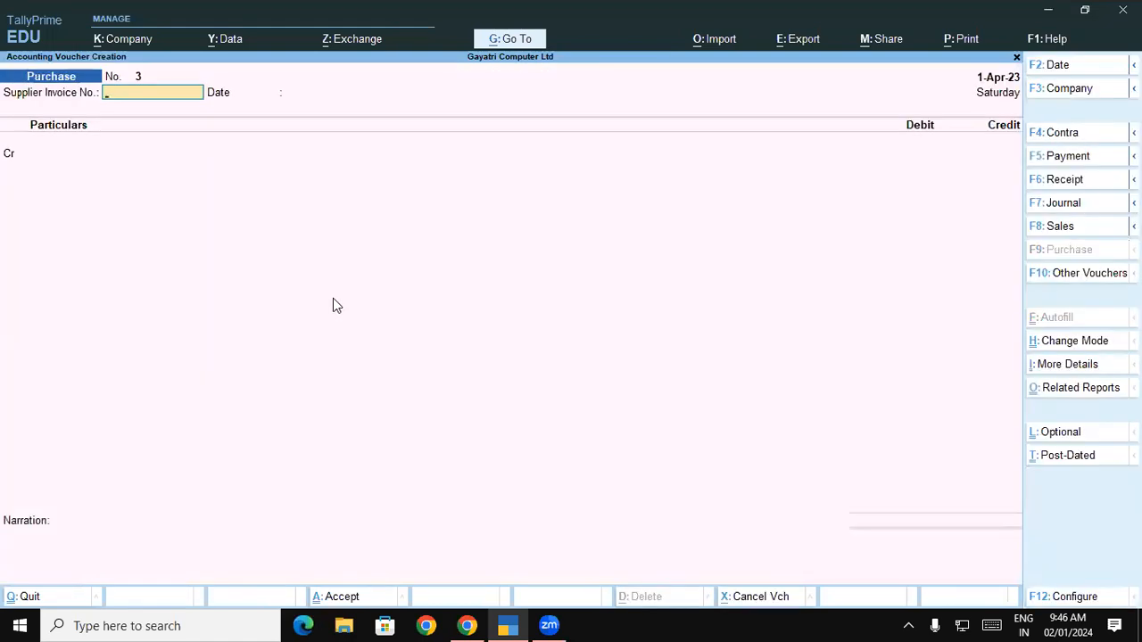
# Set the purchase voucher's mode to Item Invoice.
pyautogui.hotkey('ctrl', 'h')
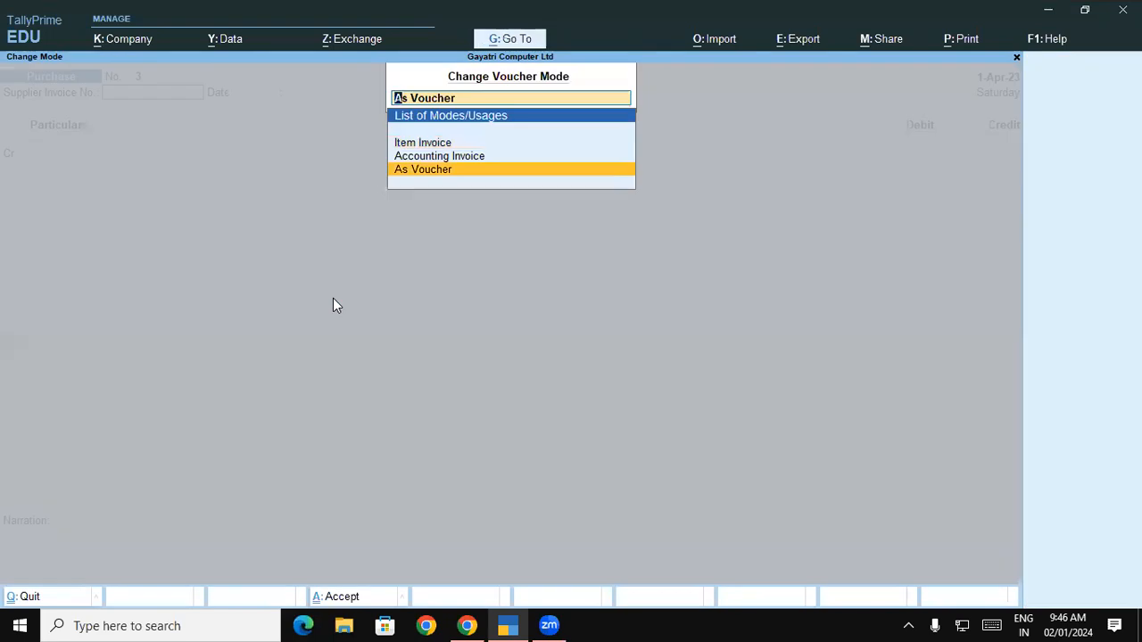
pyautogui.press('Up')
pyautogui.press('Up')
pyautogui.press('Return')
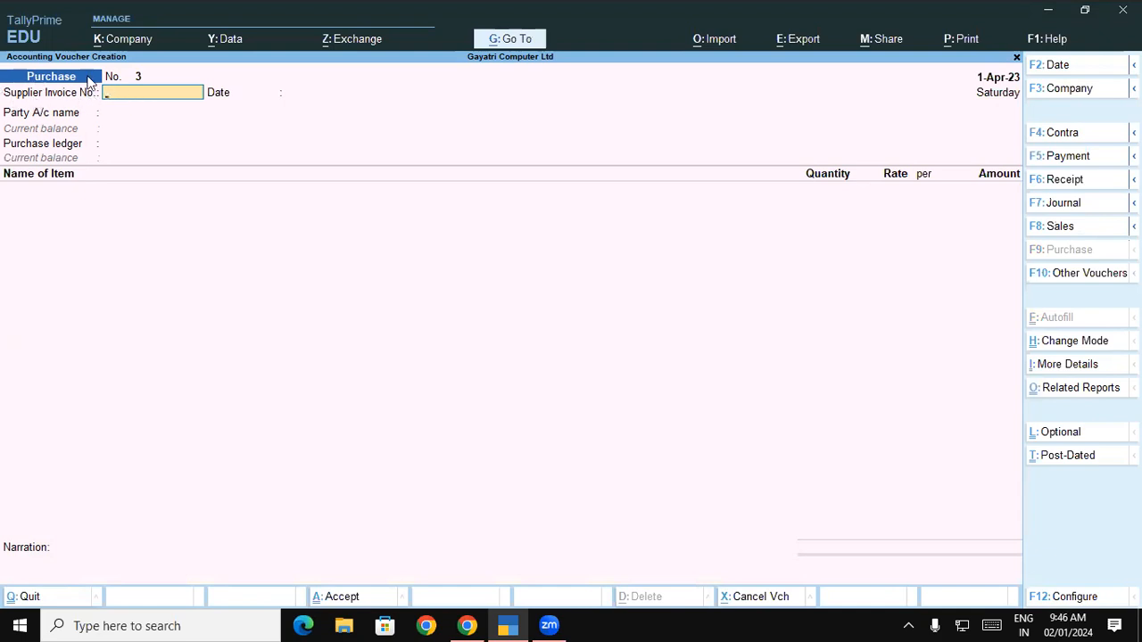
# Look up transaction 3's invoice number in the PDF notes and enter 21 as the supplier invoice number in TallyPrime.
pyautogui.click(473, 625)
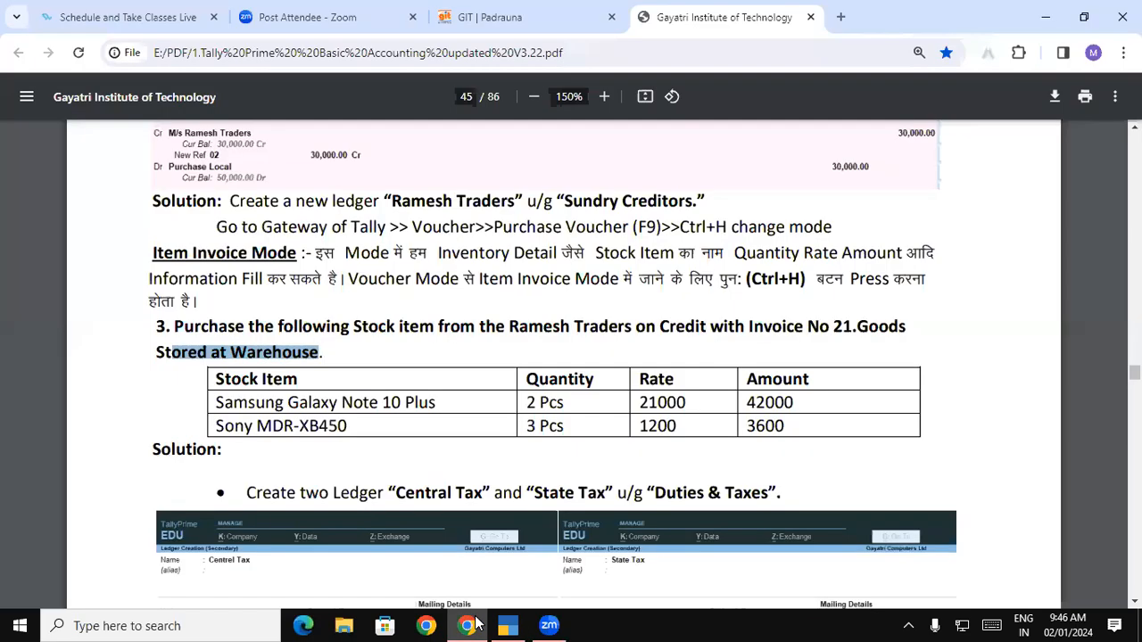
pyautogui.click(844, 325)
pyautogui.doubleClick(844, 326)
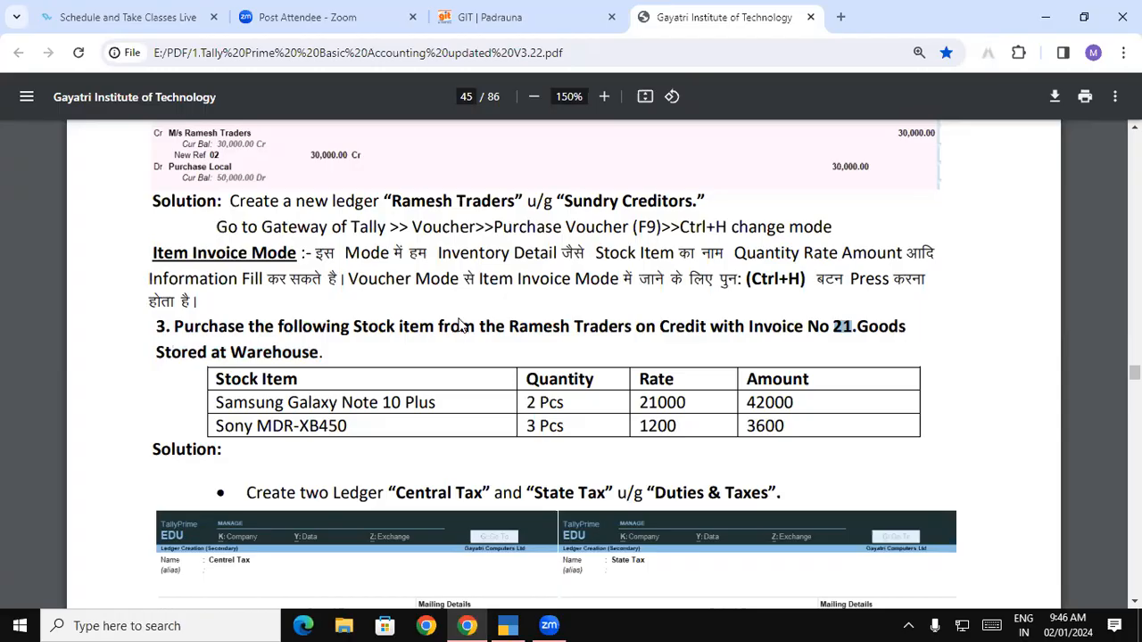
pyautogui.hotkey('alt', 'Tab')
pyautogui.press('Return')
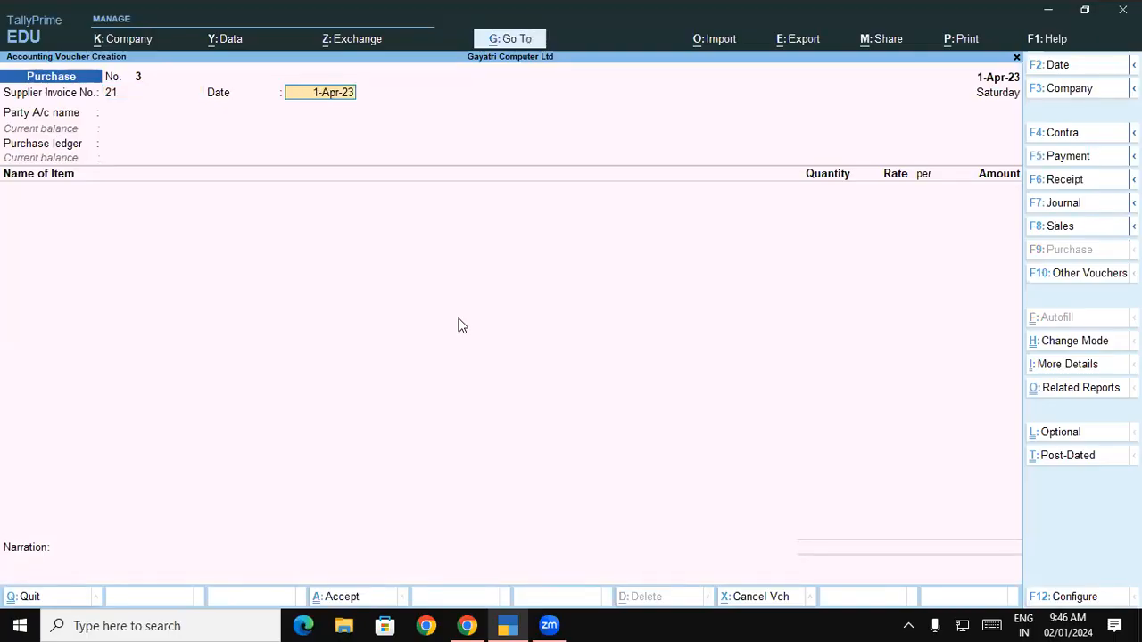
# Review transaction 3 in the PDF notes, return to TallyPrime and set the supplier invoice date to 1-Apr-23.
pyautogui.hotkey('alt', 'Tab')
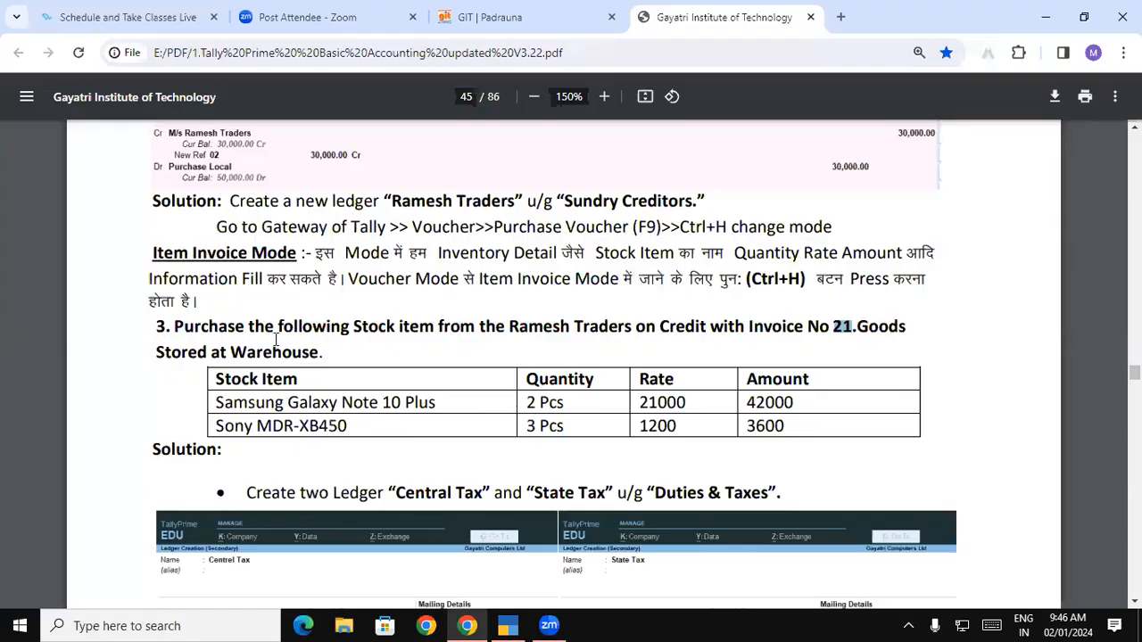
pyautogui.click(508, 625)
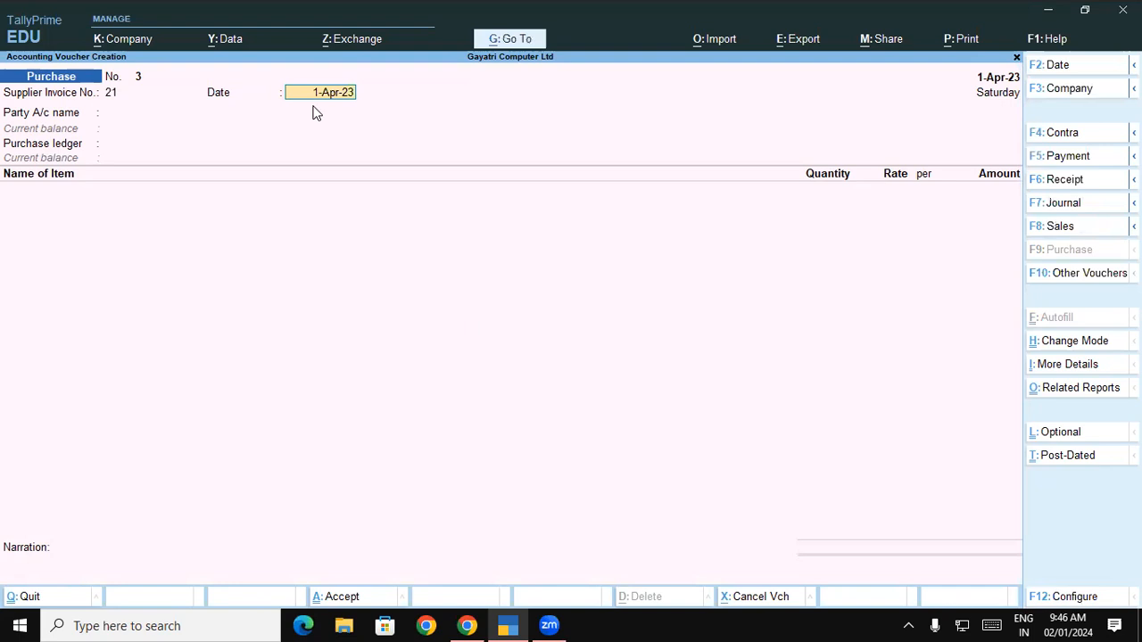
pyautogui.write('02-04')
pyautogui.press('Return')
pyautogui.write('01-04')
pyautogui.press('Return')
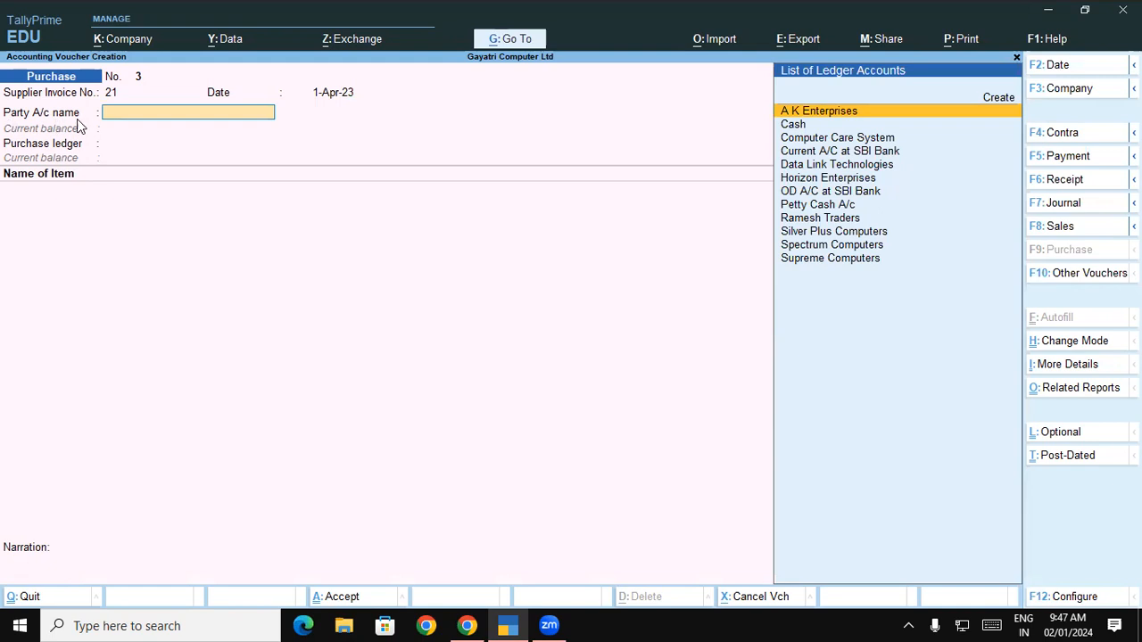
# Set Ramesh Traders as the party account and leave all the receipt details blank.
pyautogui.write('Ra')
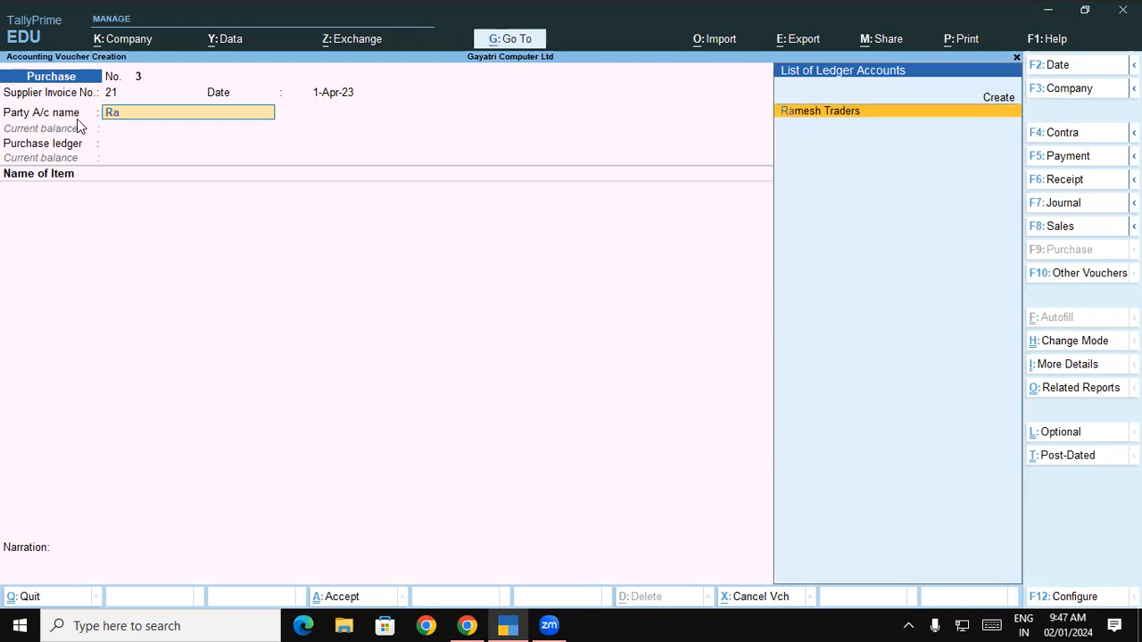
pyautogui.press('Return')
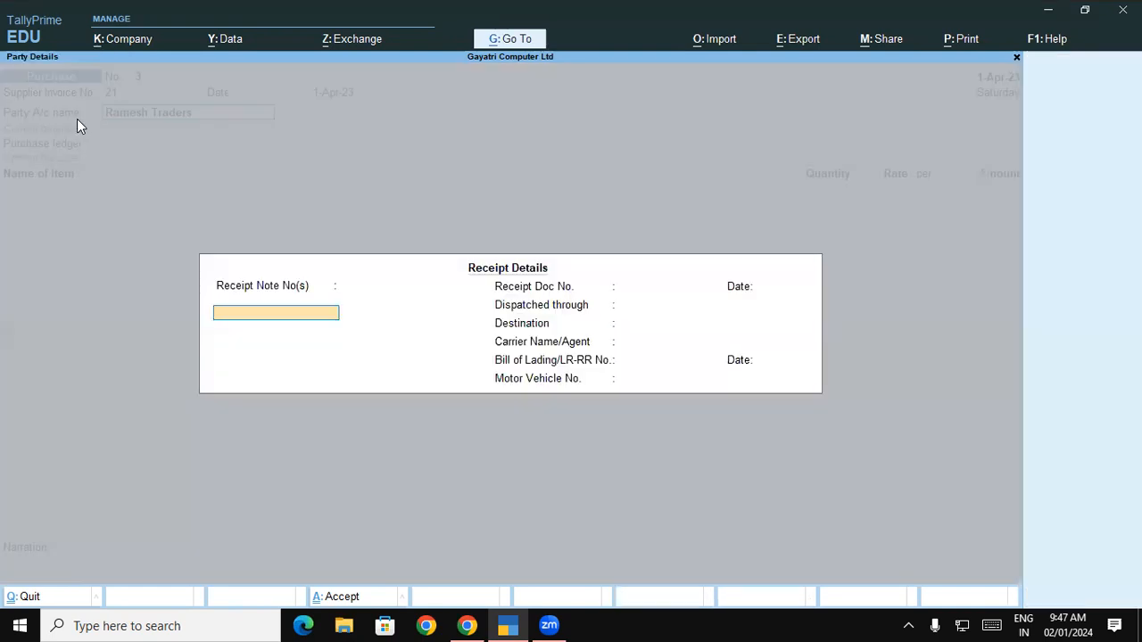
pyautogui.press('Return')
pyautogui.press('Return')
pyautogui.press('Return')
pyautogui.press('Return')
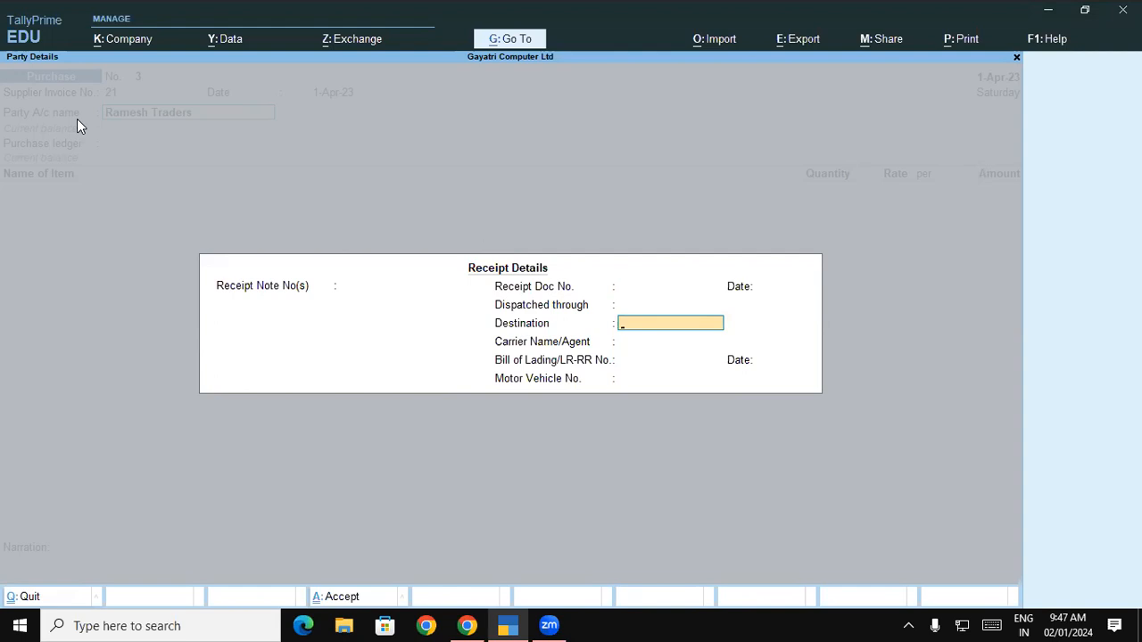
pyautogui.press('Return')
pyautogui.press('Return')
pyautogui.press('Return')
pyautogui.press('Return')
pyautogui.press('Return')
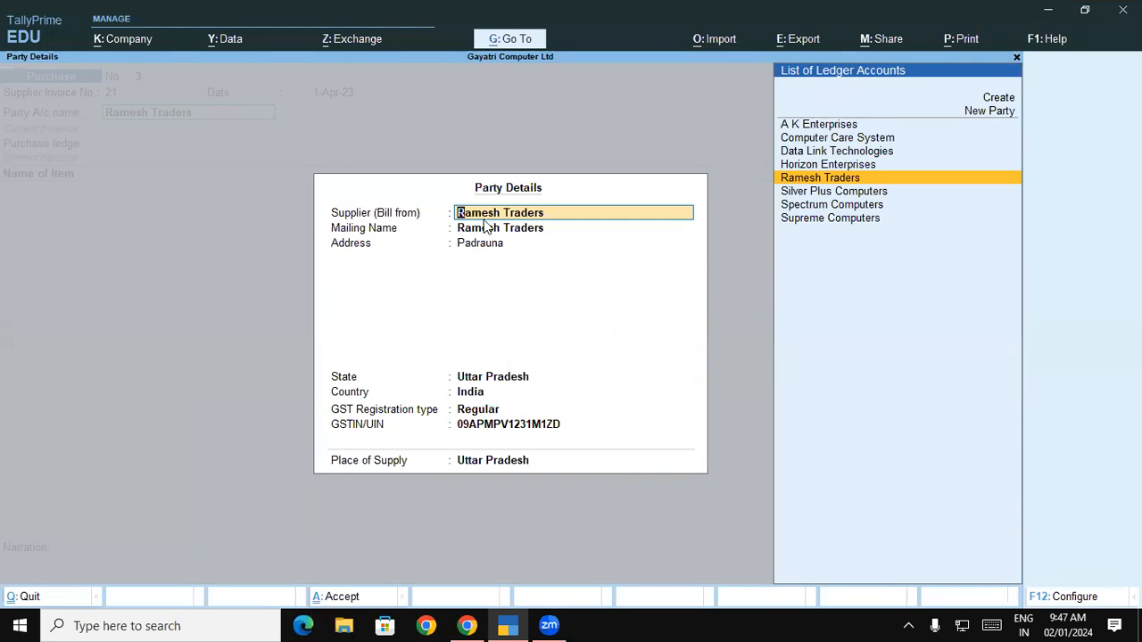
# Keep the supplier, mailing name and address as filled in the party details.
pyautogui.press('Return')
pyautogui.press('Return')
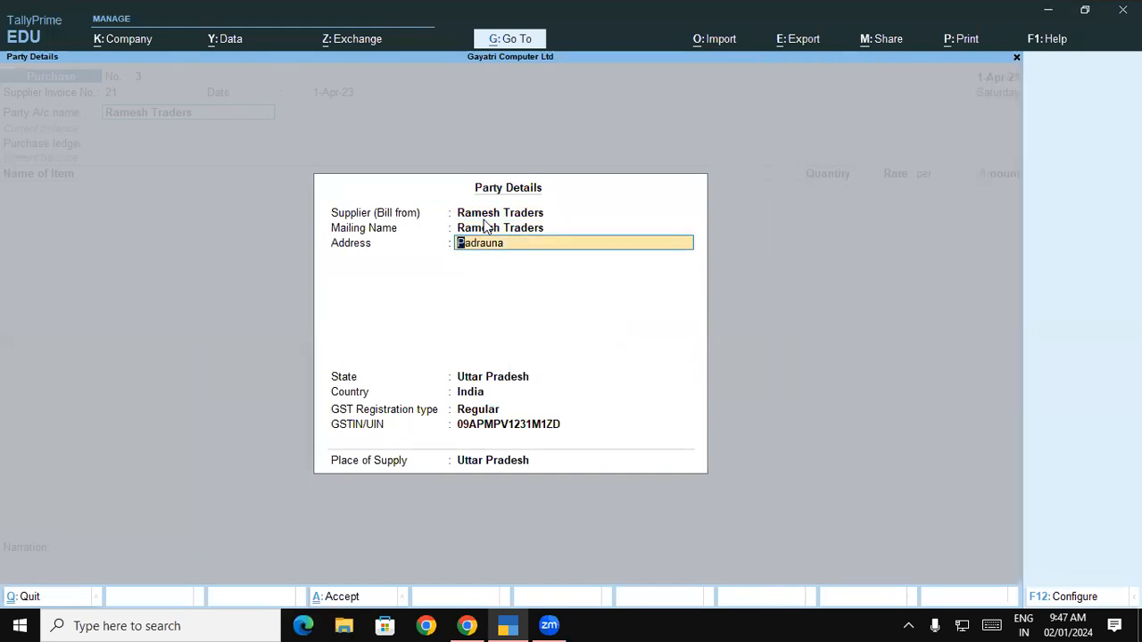
pyautogui.press('Return')
pyautogui.press('Return')
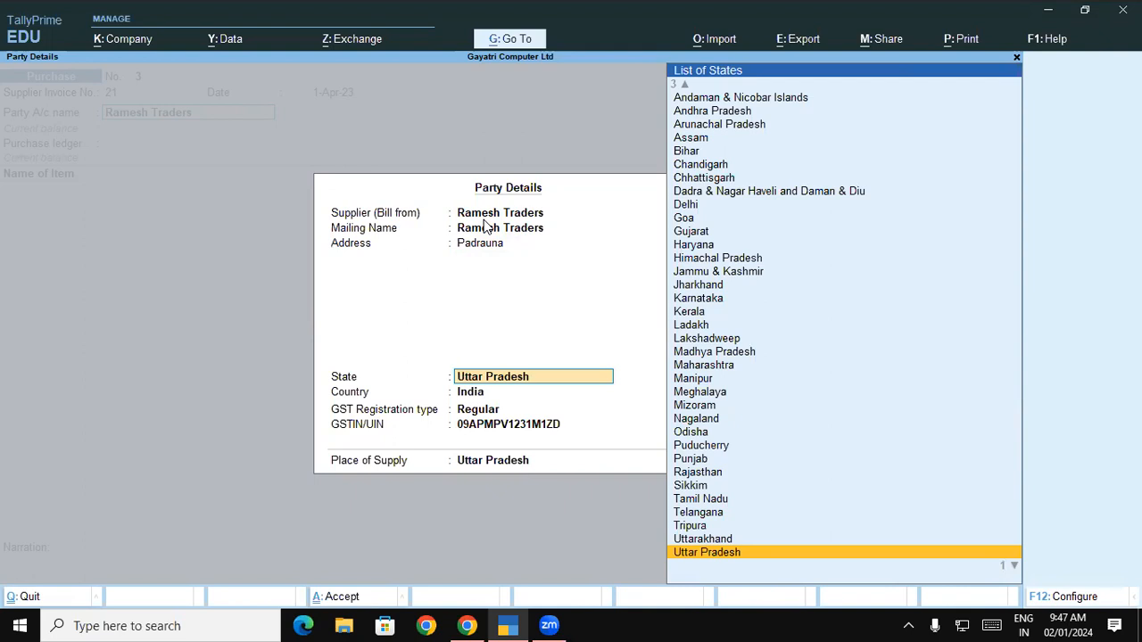
# Write "UP" in red near the party name, circle the state Uttar Pradesh, and erase the marks.
pyautogui.click(428, 462)
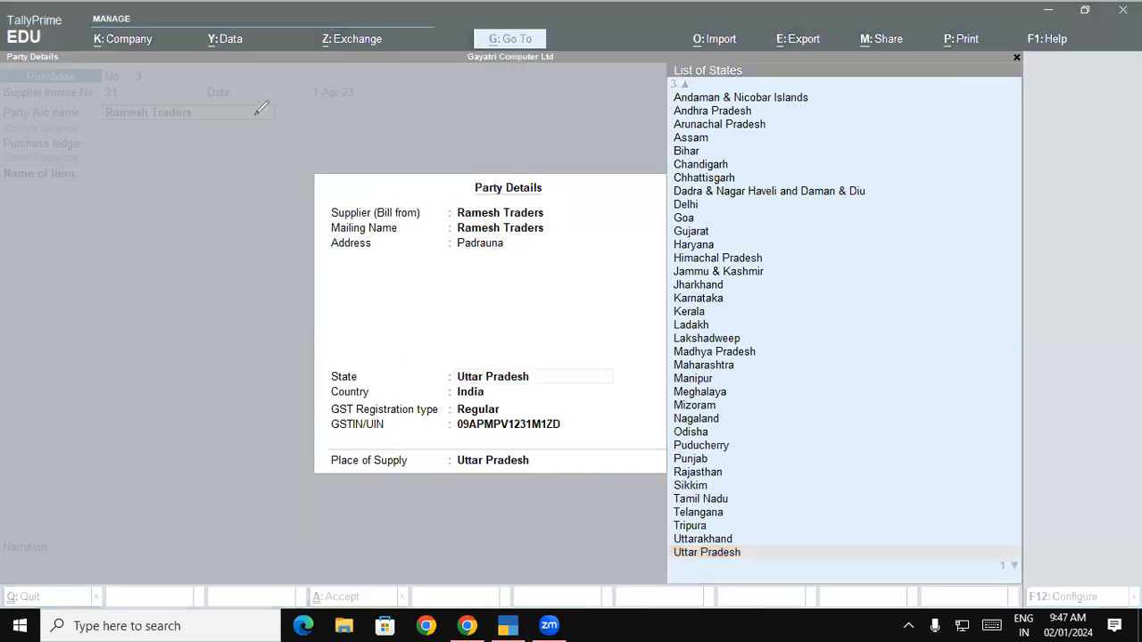
pyautogui.moveTo(207, 110)
pyautogui.mouseDown()
pyautogui.moveTo(239, 128)
pyautogui.moveTo(247, 107)
pyautogui.mouseUp()
pyautogui.moveTo(493, 352)
pyautogui.mouseDown()
pyautogui.moveTo(465, 387)
pyautogui.moveTo(565, 359)
pyautogui.moveTo(473, 351)
pyautogui.mouseUp()
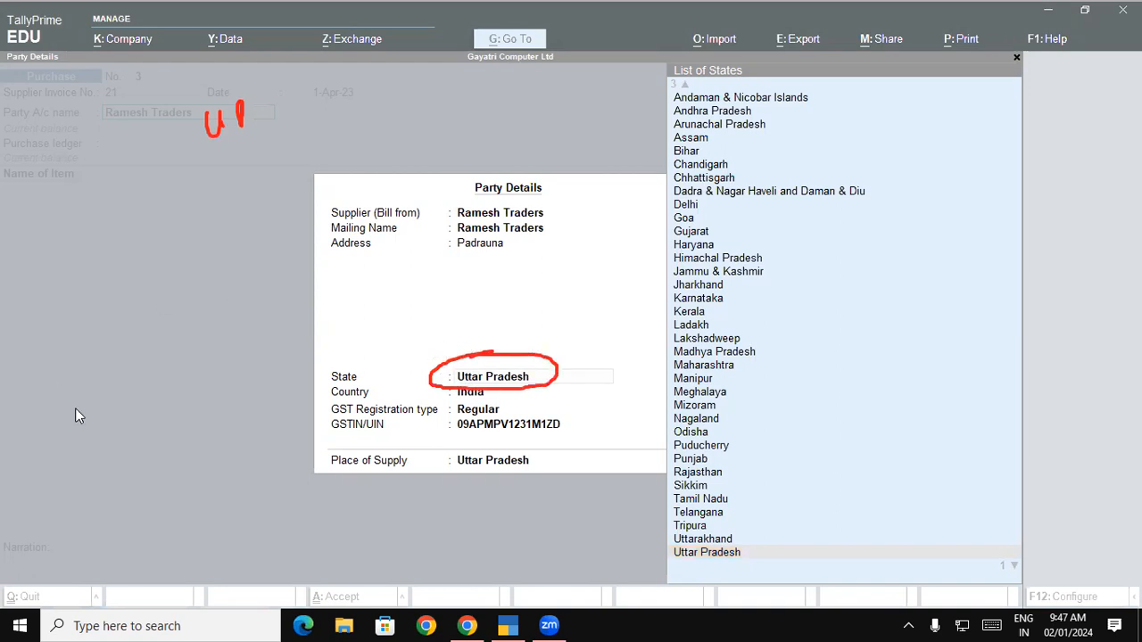
pyautogui.click(174, 364)
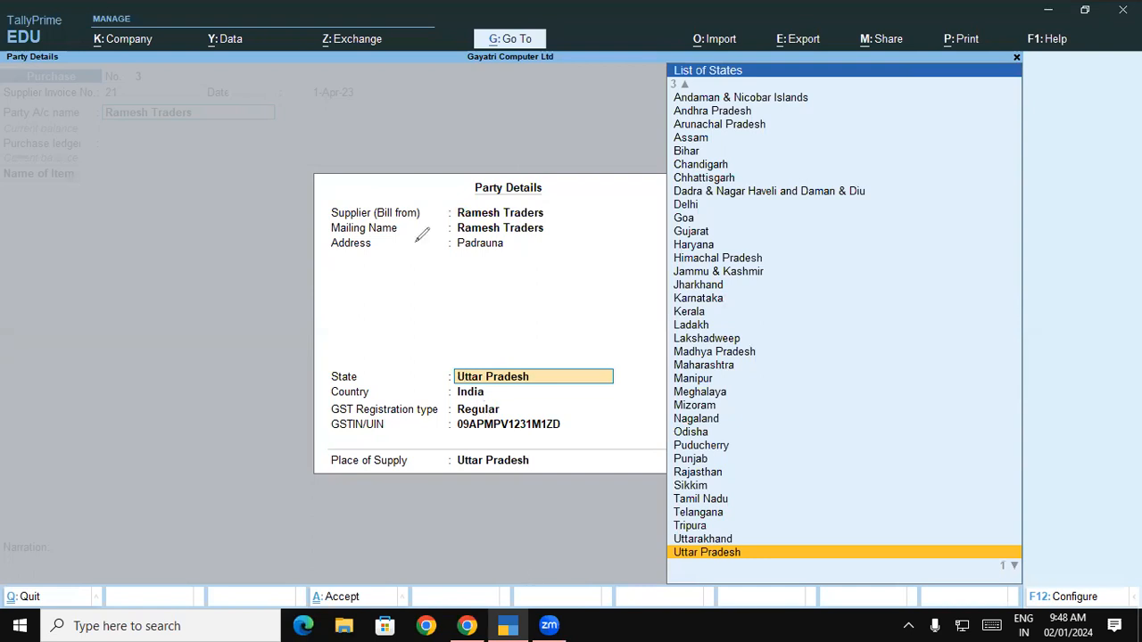
# Write "Local" in red over the party details, circle and underline around the state Uttar Pradesh, and erase all the marks.
pyautogui.moveTo(414, 242); pyautogui.dragTo(433, 280)
pyautogui.moveTo(459, 255); pyautogui.dragTo(455, 253)
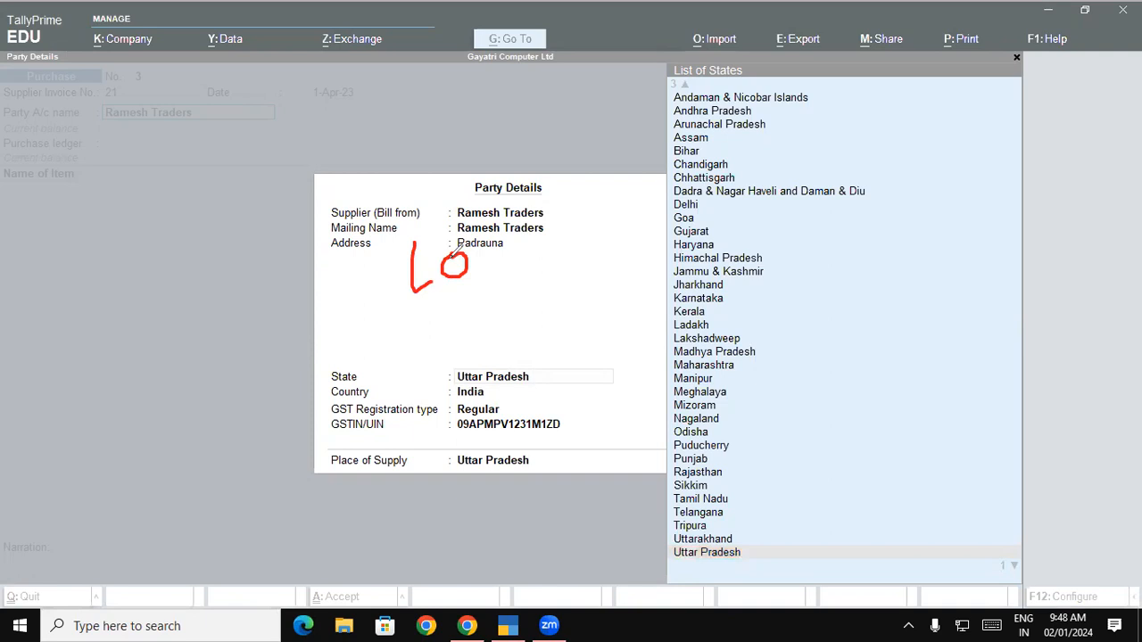
pyautogui.moveTo(492, 355)
pyautogui.mouseDown()
pyautogui.moveTo(456, 357)
pyautogui.moveTo(446, 398)
pyautogui.moveTo(551, 360)
pyautogui.moveTo(473, 357)
pyautogui.mouseUp()
pyautogui.moveTo(505, 266)
pyautogui.mouseDown()
pyautogui.moveTo(532, 298)
pyautogui.moveTo(540, 281)
pyautogui.moveTo(562, 268)
pyautogui.moveTo(580, 276)
pyautogui.moveTo(596, 254)
pyautogui.moveTo(608, 293)
pyautogui.mouseUp()
pyautogui.moveTo(531, 339); pyautogui.dragTo(582, 312)
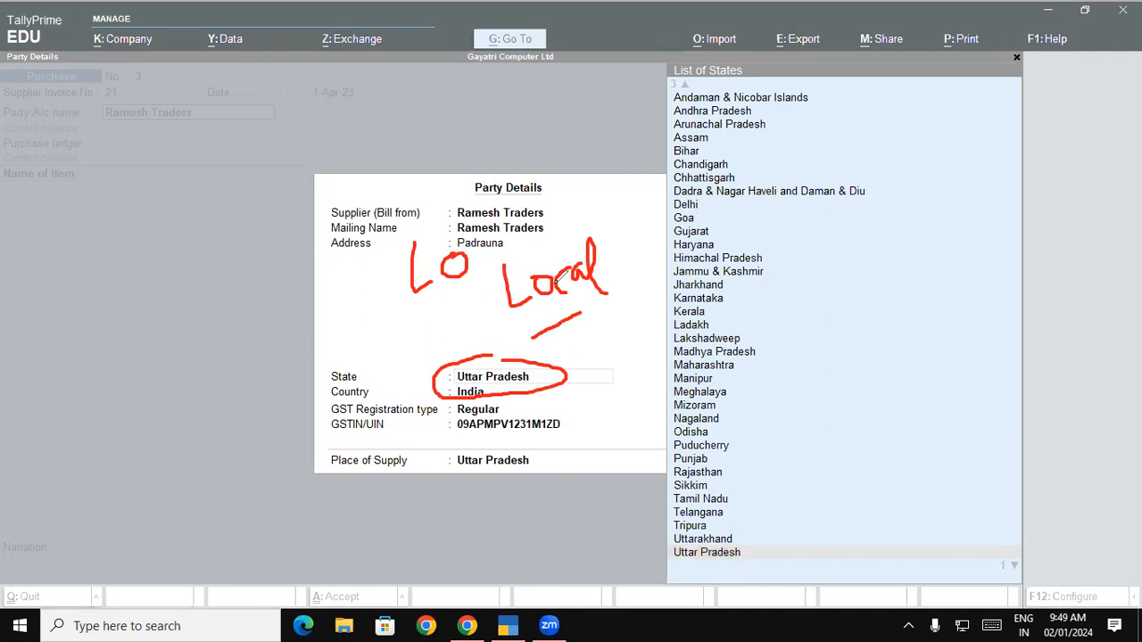
pyautogui.moveTo(212, 53)
pyautogui.mouseDown()
pyautogui.moveTo(222, 131)
pyautogui.moveTo(214, 102)
pyautogui.moveTo(268, 112)
pyautogui.moveTo(270, 101)
pyautogui.mouseUp()
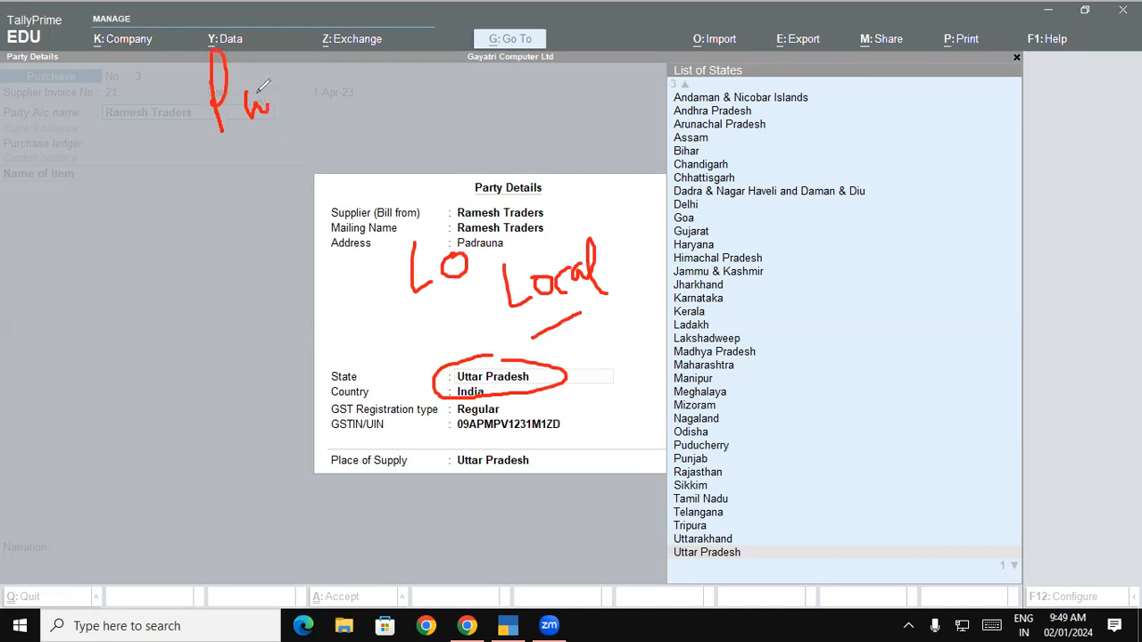
pyautogui.click(83, 240)
pyautogui.click(171, 396)
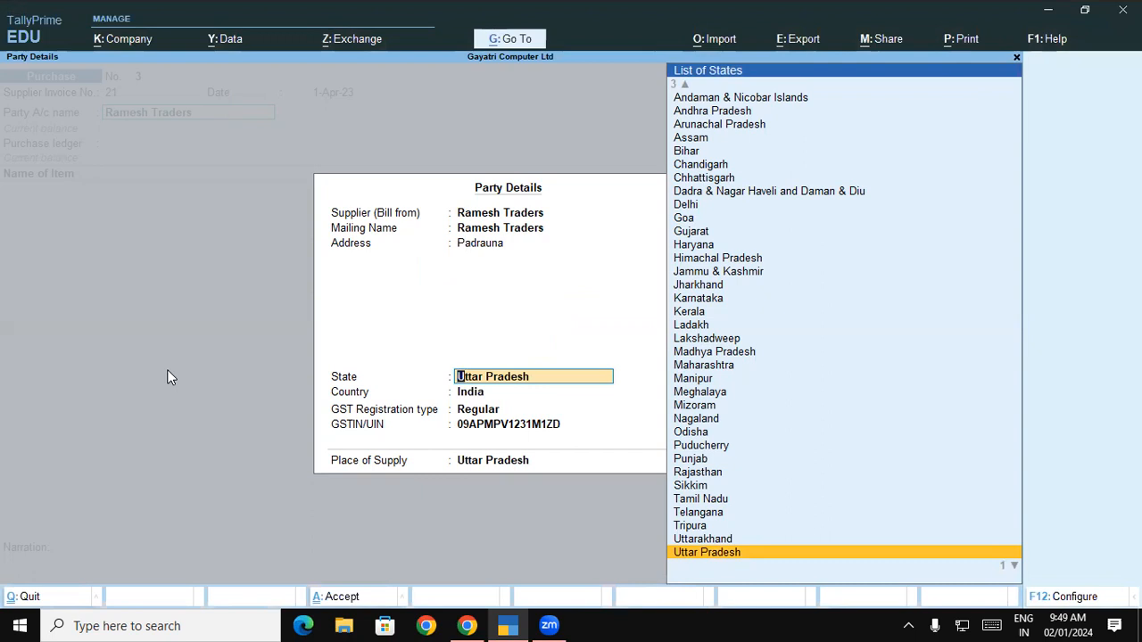
# Keep Uttar Pradesh as the state and accept the remaining party details.
pyautogui.press('Return')
pyautogui.press('Return')
pyautogui.press('Return')
pyautogui.press('Return')
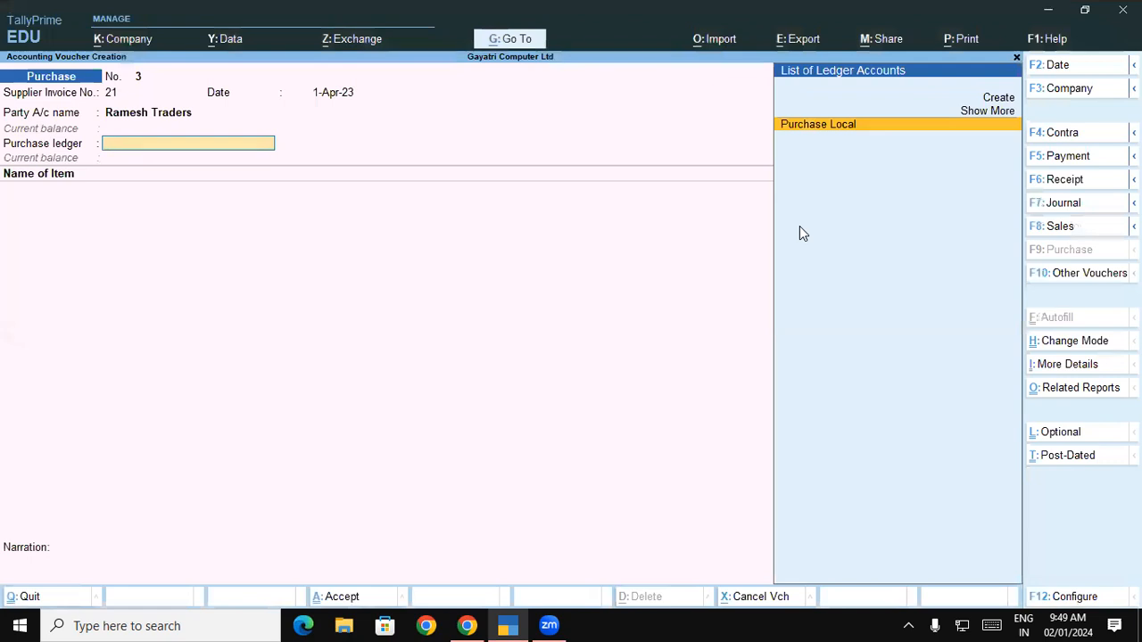
pyautogui.press('Up')
pyautogui.press('Up')
pyautogui.press('Return')
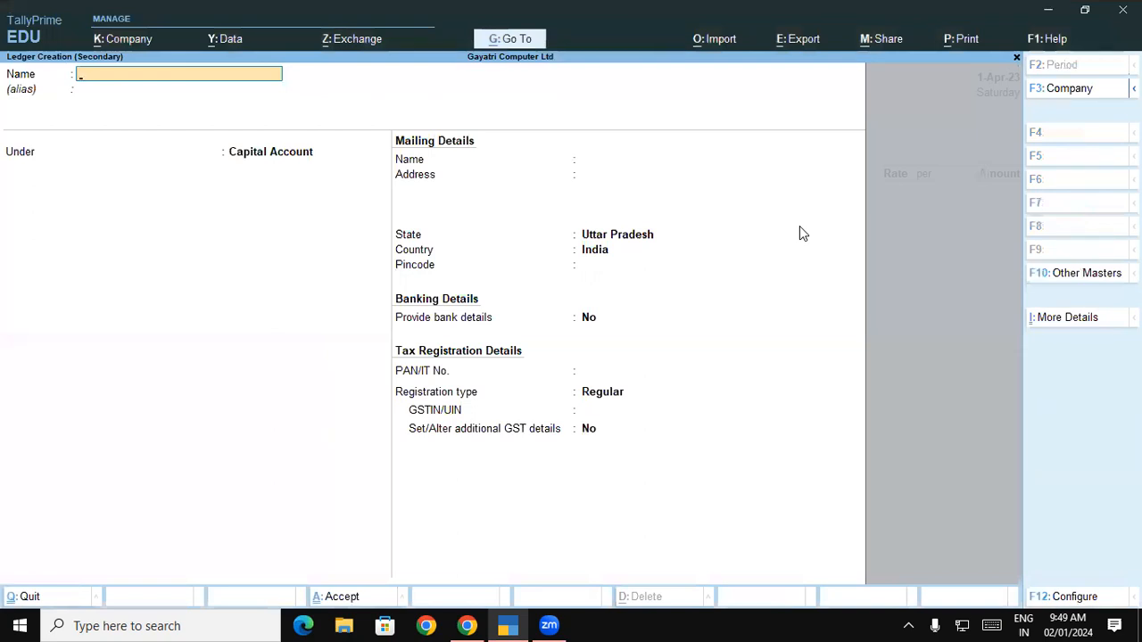
pyautogui.press('Escape')
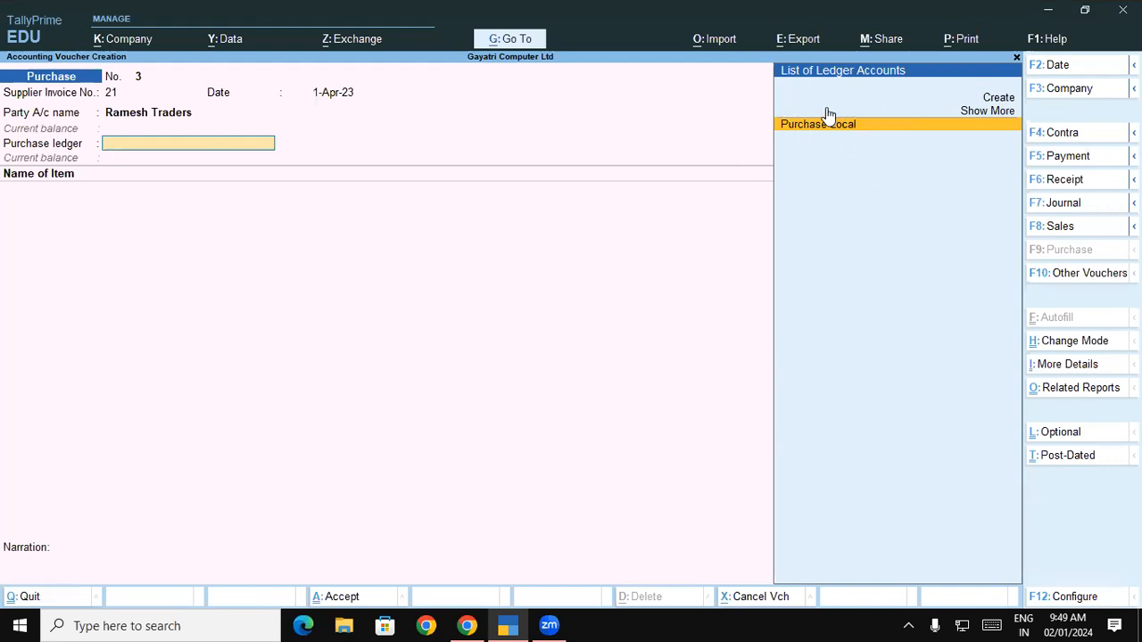
# Set Purchase Local as the purchase ledger and add the first stock item from the notes, Samsung Galaxy Note 10 Plus.
pyautogui.press('Return')
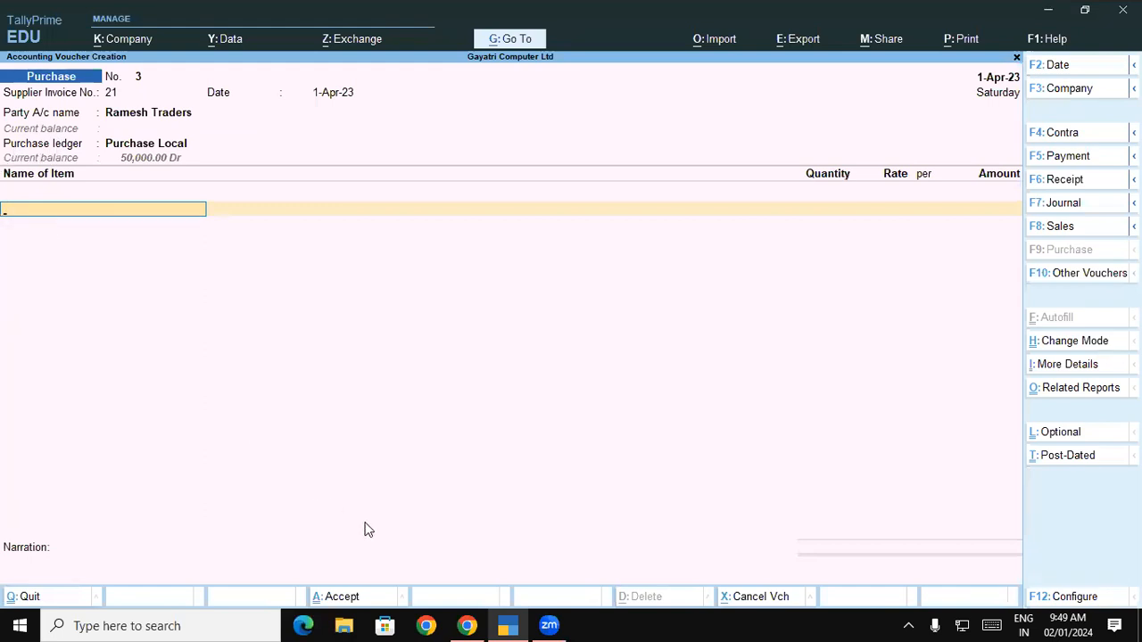
pyautogui.click(465, 624)
pyautogui.moveTo(215, 402); pyautogui.dragTo(450, 399)
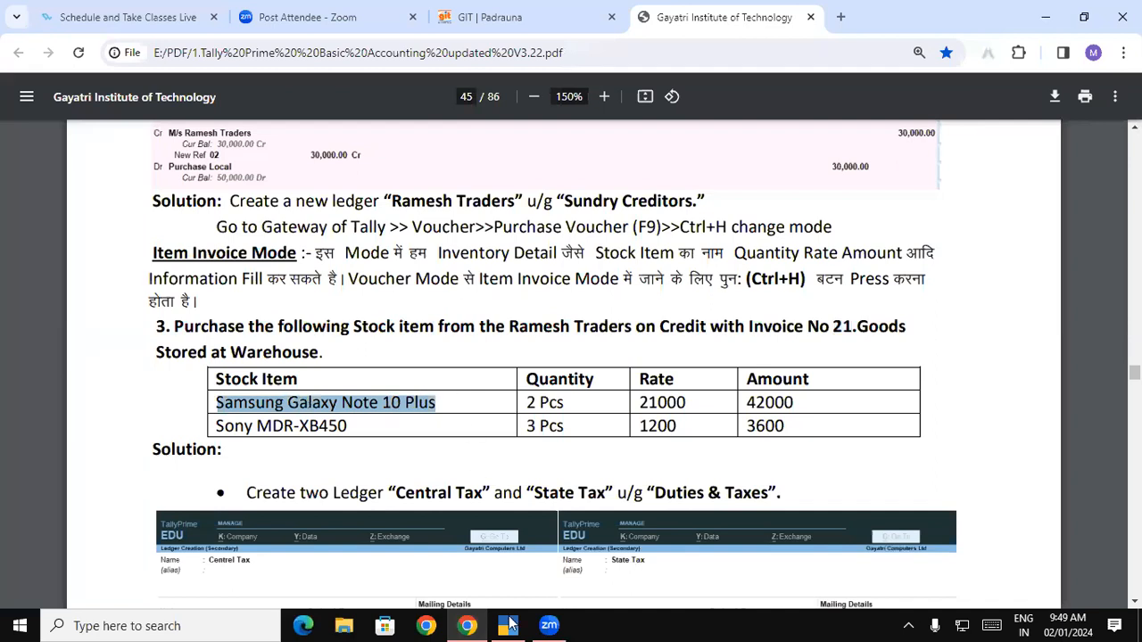
pyautogui.hotkey('alt', 'Tab')
pyautogui.write('a')
pyautogui.press('Return')
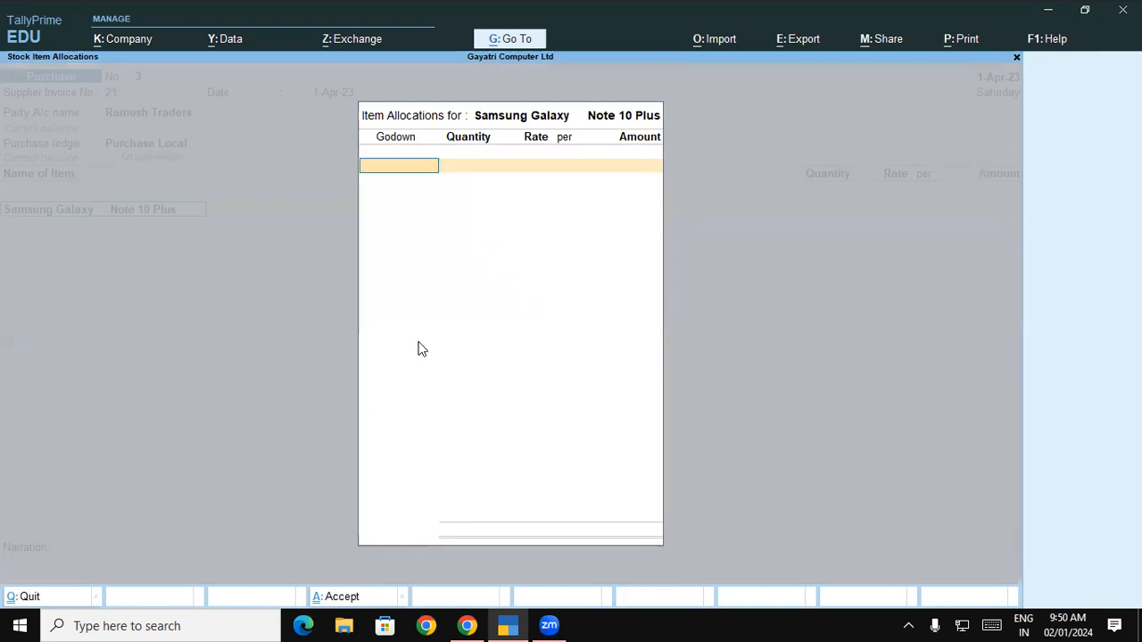
pyautogui.press('Return')
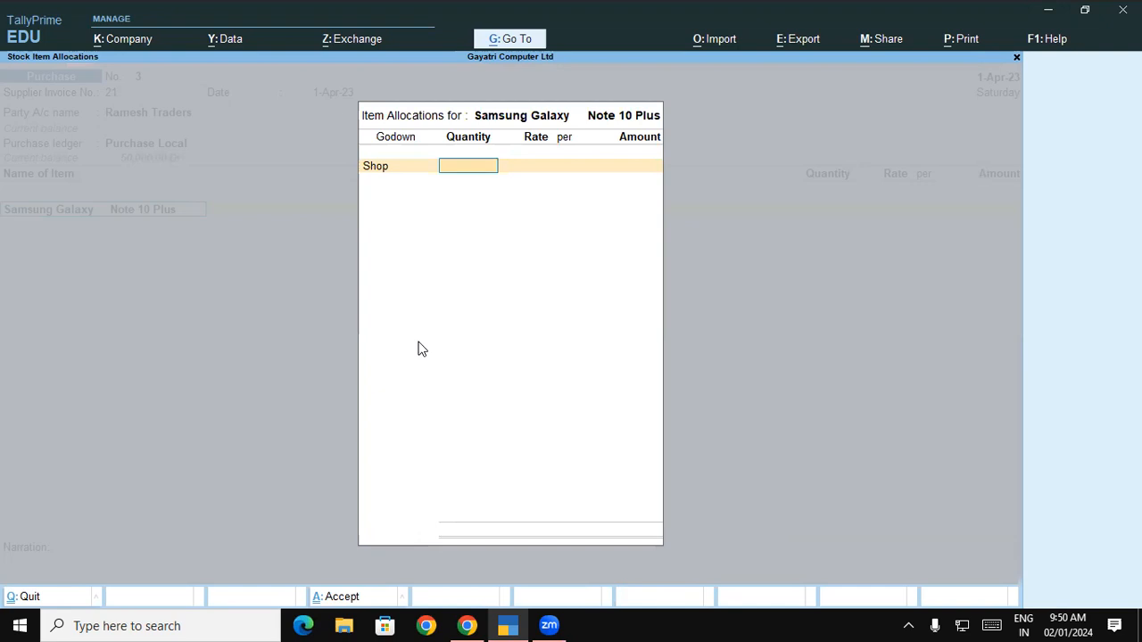
pyautogui.press('BackSpace')
pyautogui.press('BackSpace')
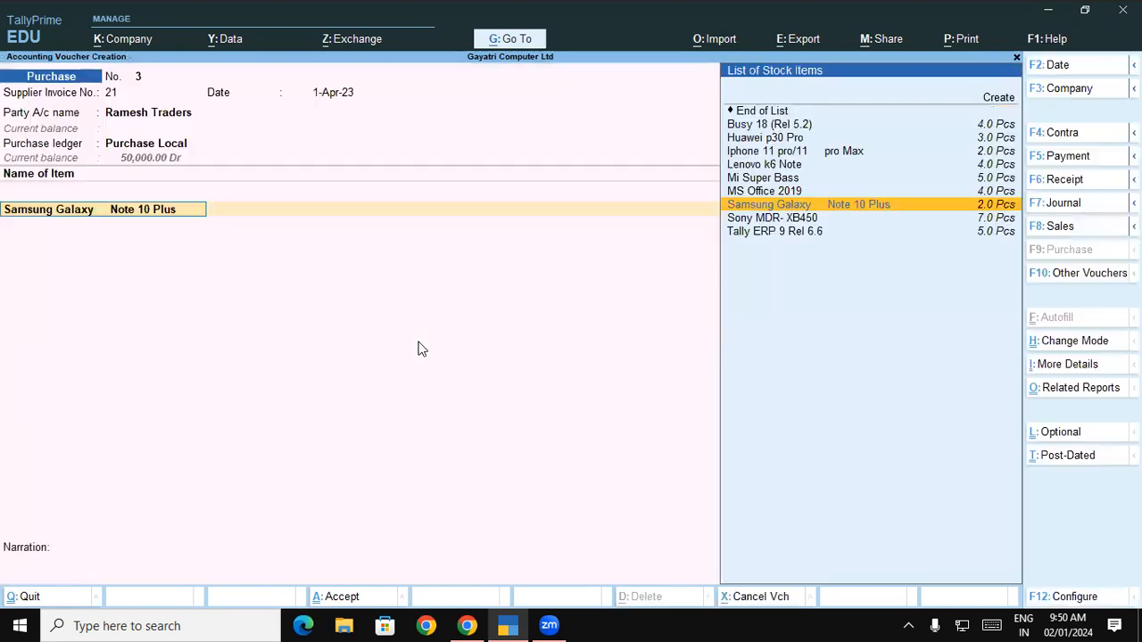
pyautogui.press('Return')
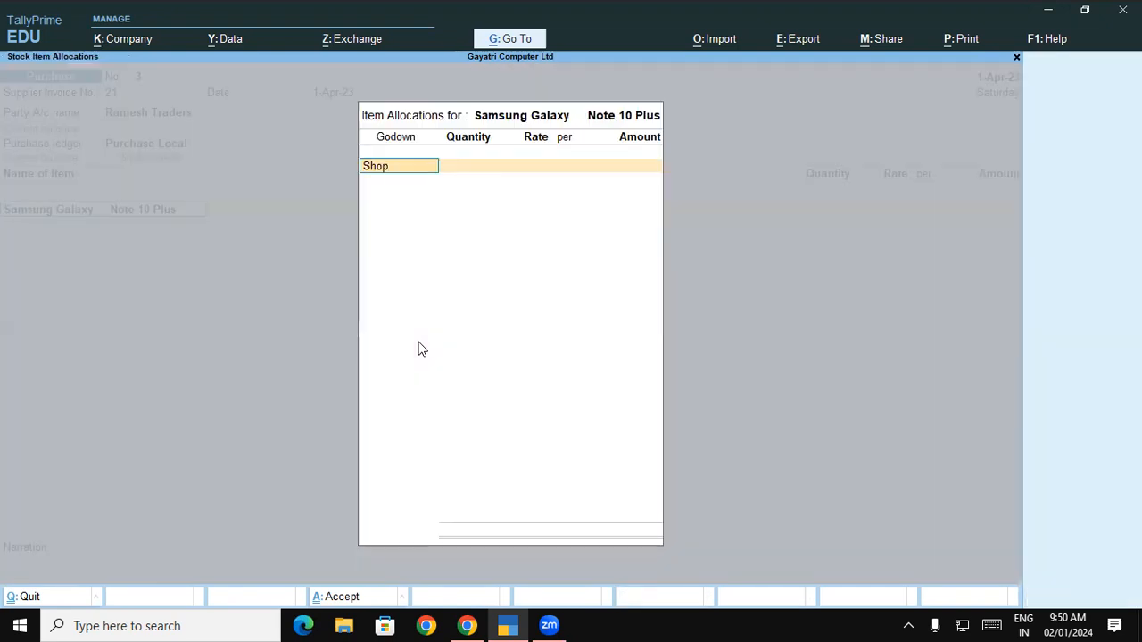
pyautogui.press('BackSpace')
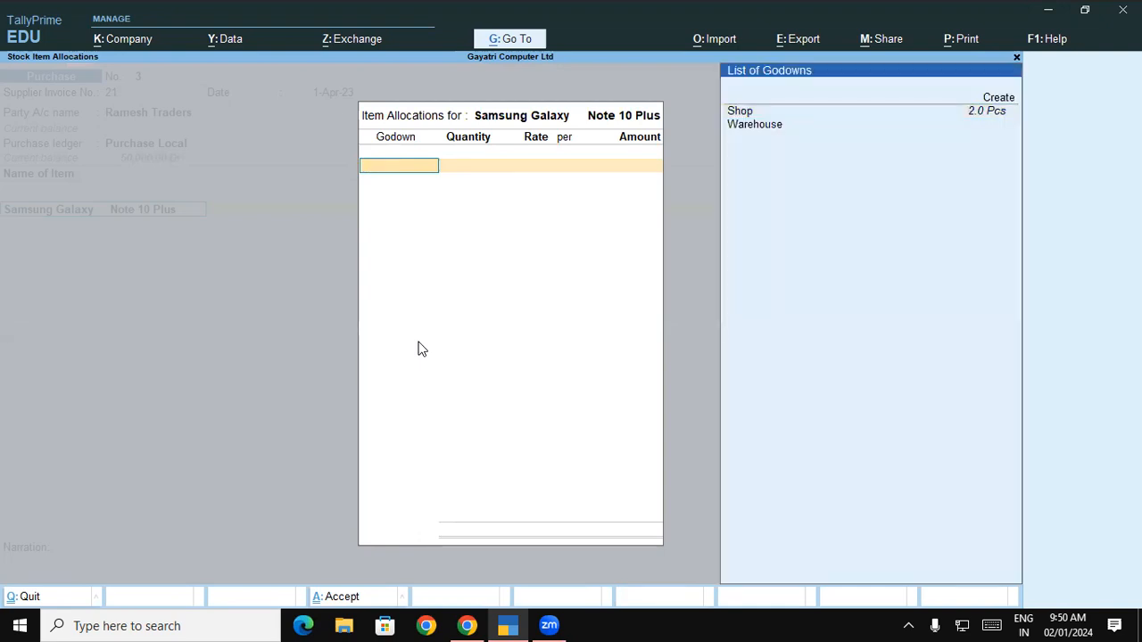
# Allocate 2 Pcs of Samsung Galaxy Note 10 Plus to the Warehouse godown at rate 21,000 and accept the item line.
pyautogui.press('Down')
pyautogui.press('Down')
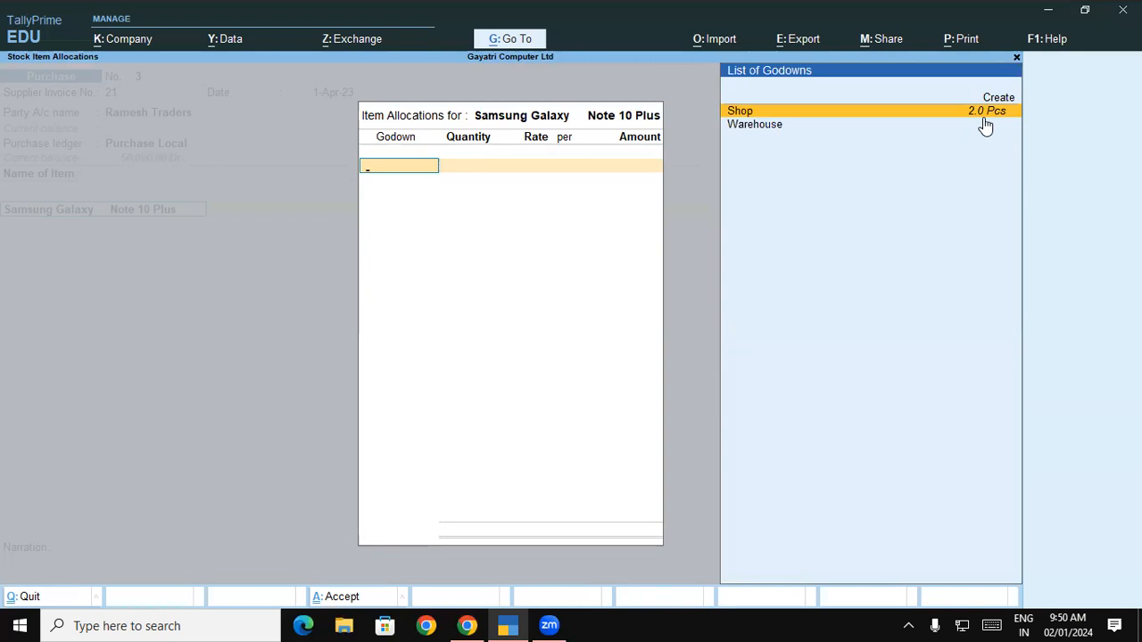
pyautogui.press('Down')
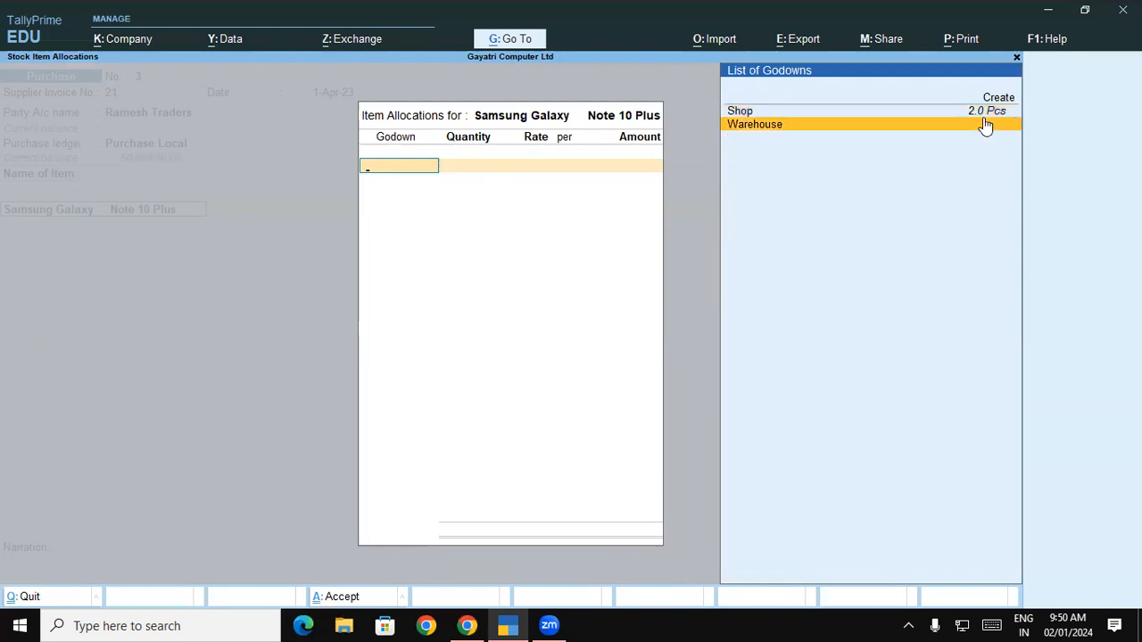
pyautogui.click(985, 125)
pyautogui.write('2')
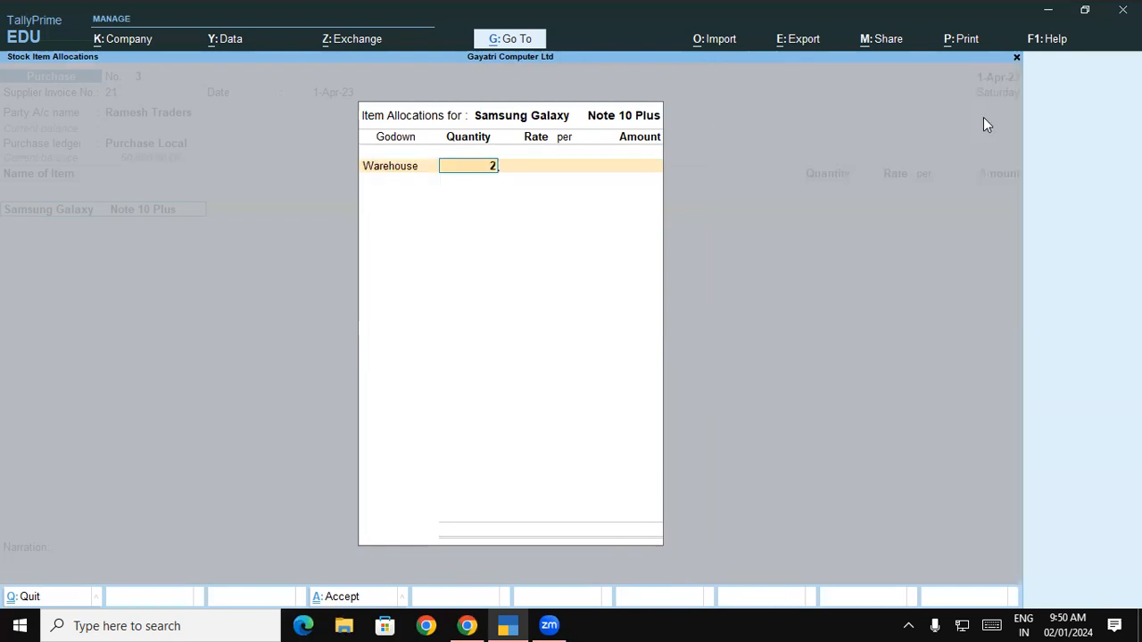
pyautogui.press('Return')
pyautogui.press('Return')
pyautogui.press('Return')
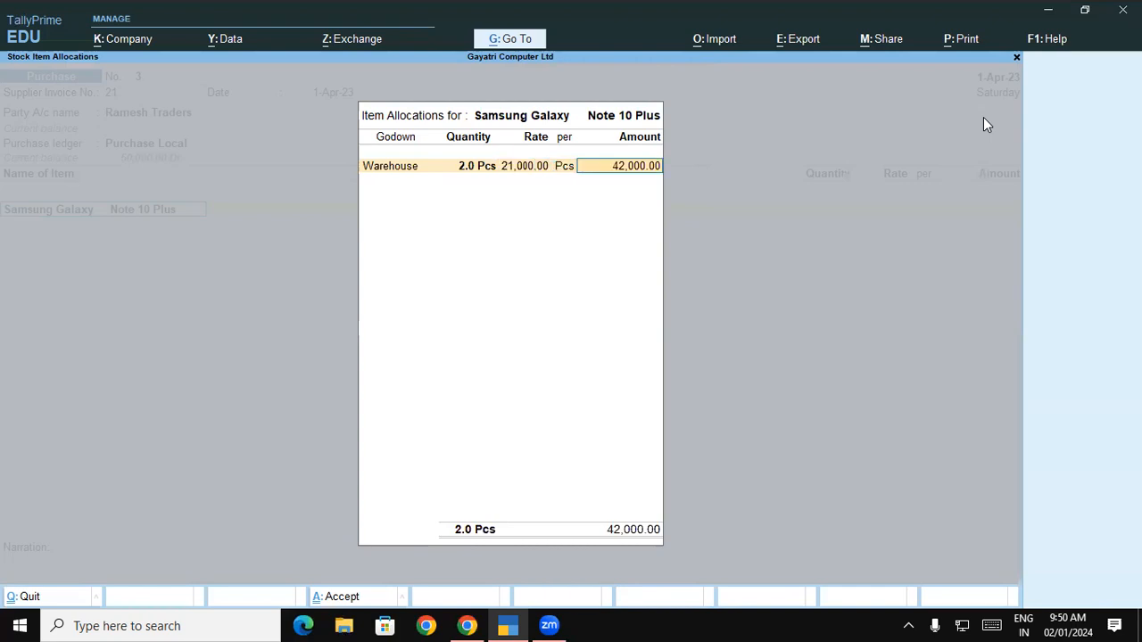
pyautogui.press('Return')
pyautogui.press('Return')
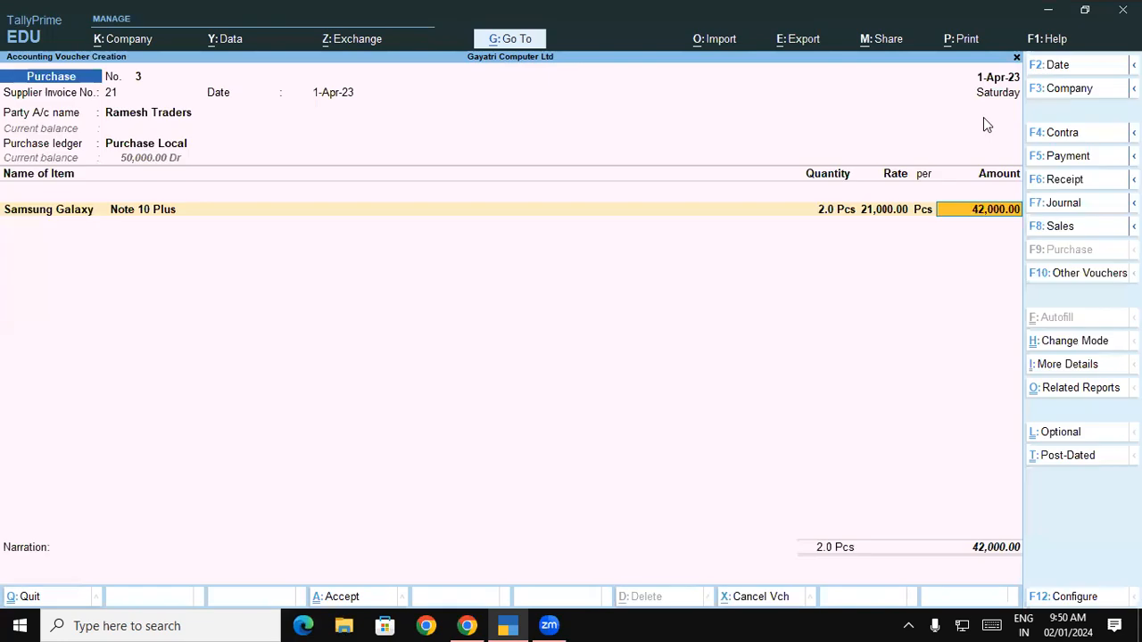
pyautogui.press('Return')
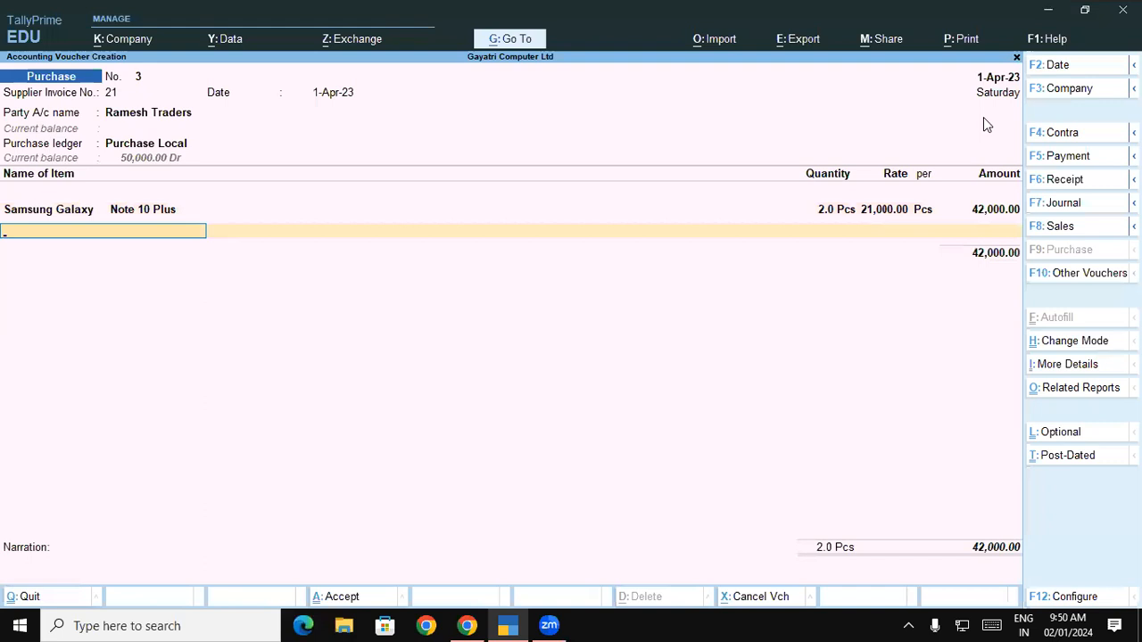
# Add Sony MDR-XB450 as the second stock item and allocate it to the Warehouse godown given in the course notes.
pyautogui.write('So')
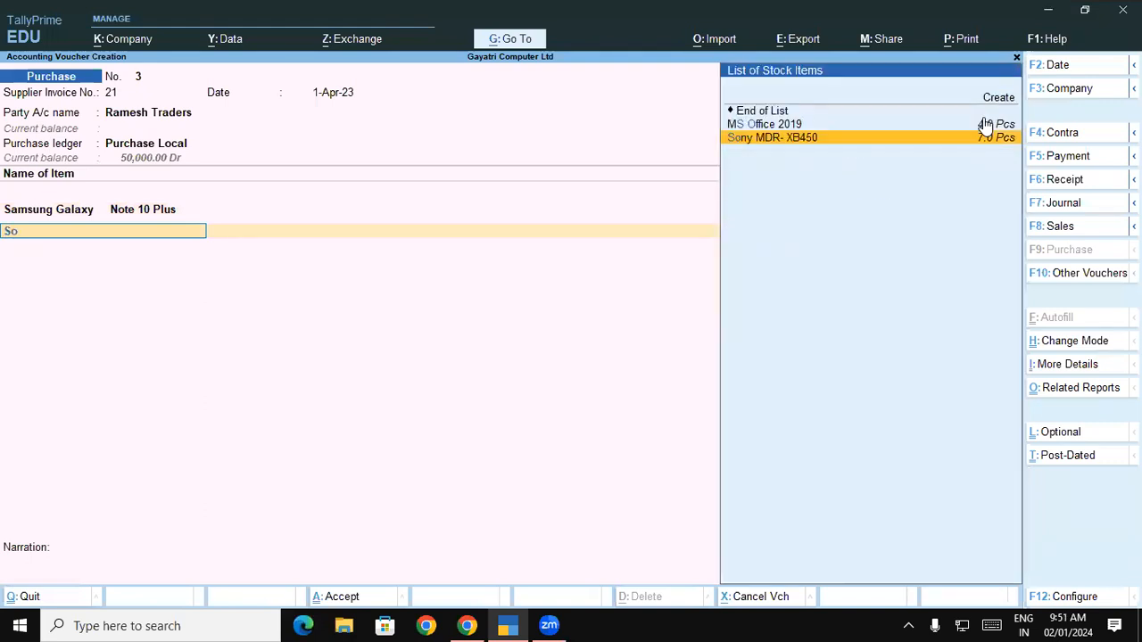
pyautogui.press('Return')
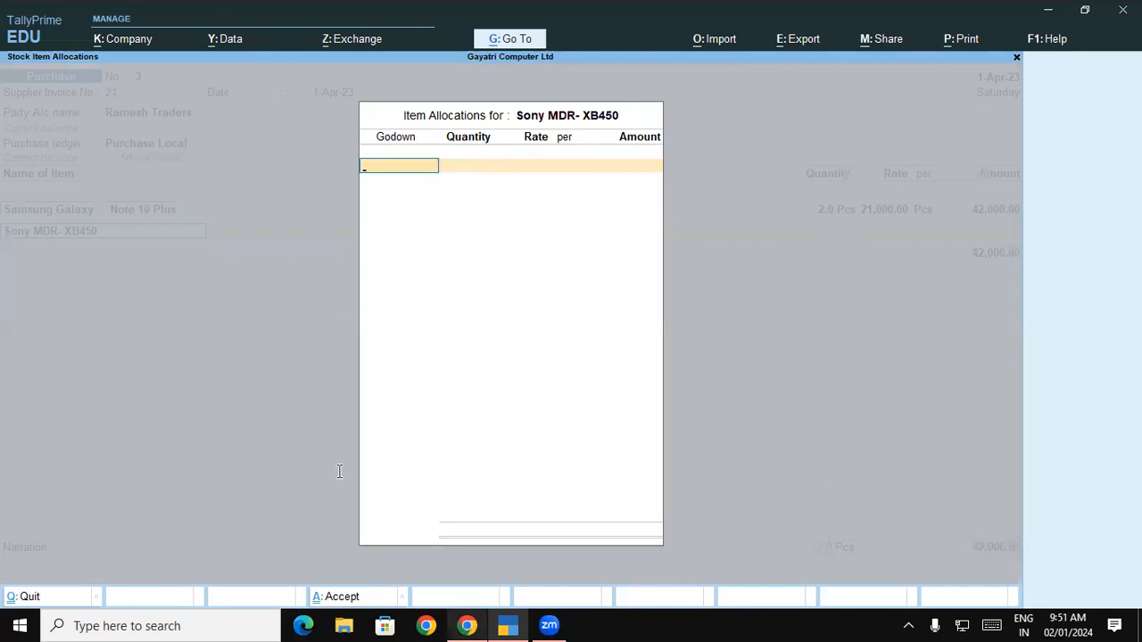
pyautogui.hotkey('alt', 'Tab')
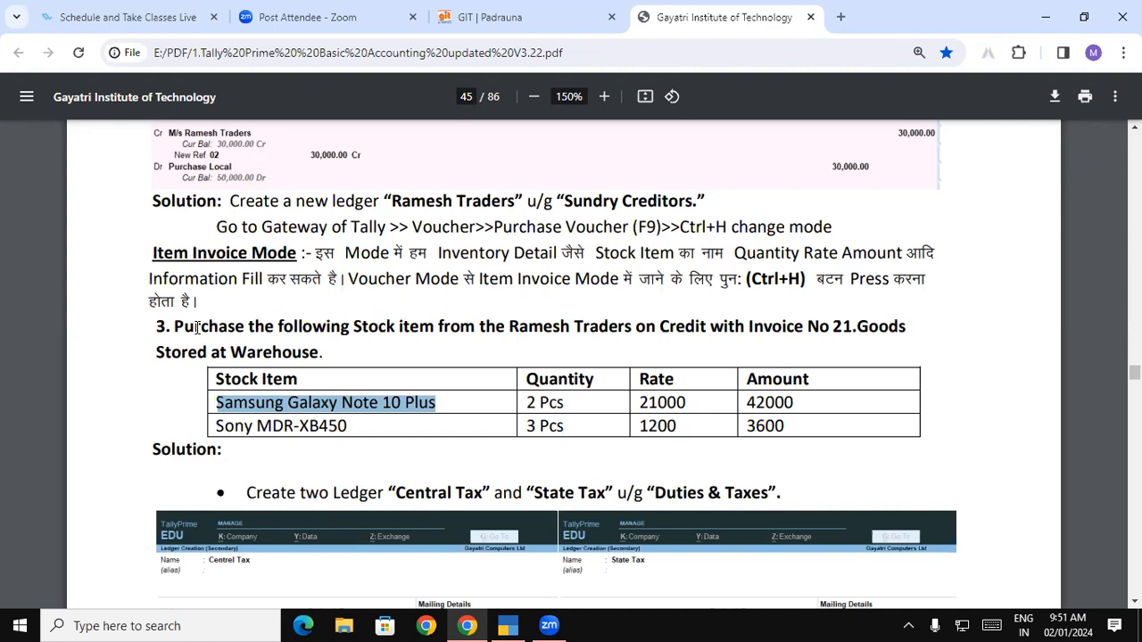
pyautogui.press('alt')
pyautogui.hotkey('alt', 'Tab')
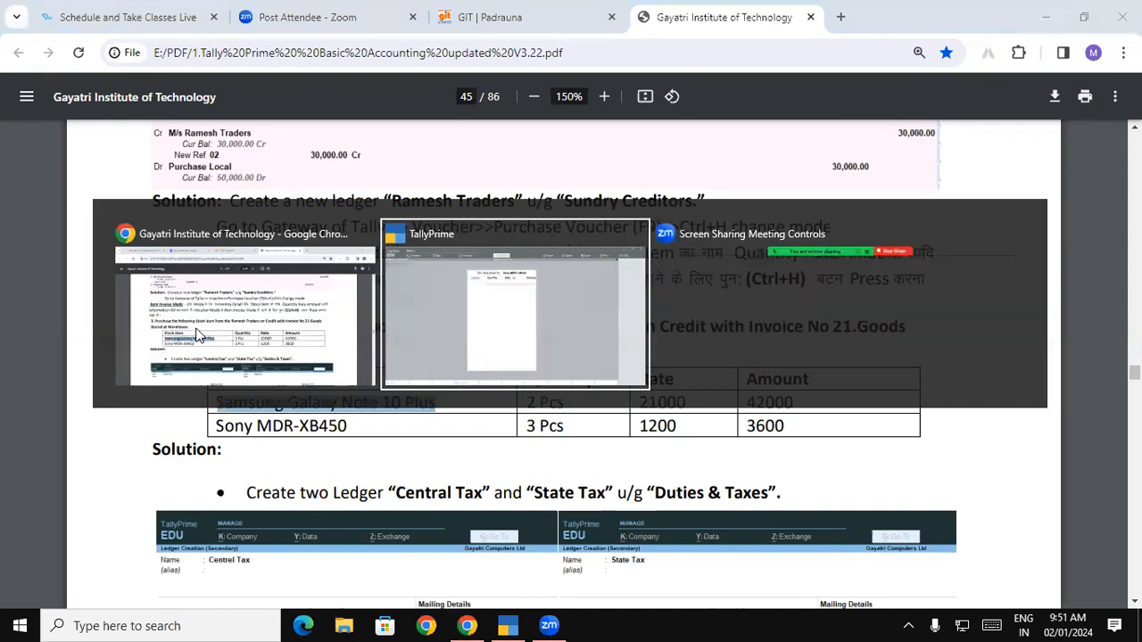
pyautogui.write('S')
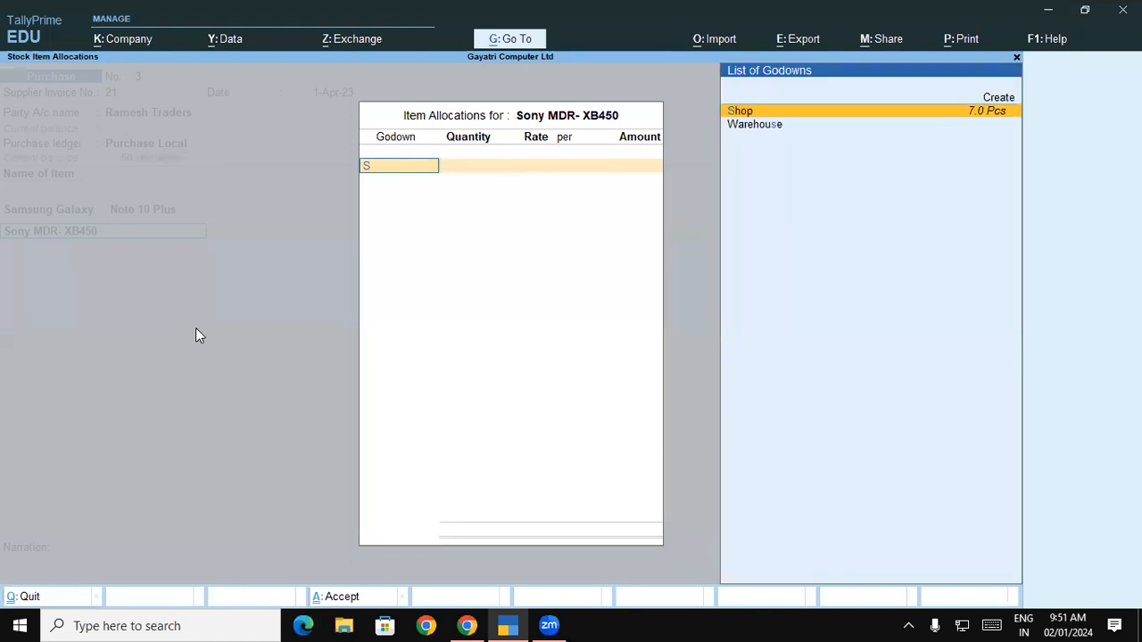
pyautogui.press('Return')
pyautogui.press('Down')
pyautogui.press('Return')
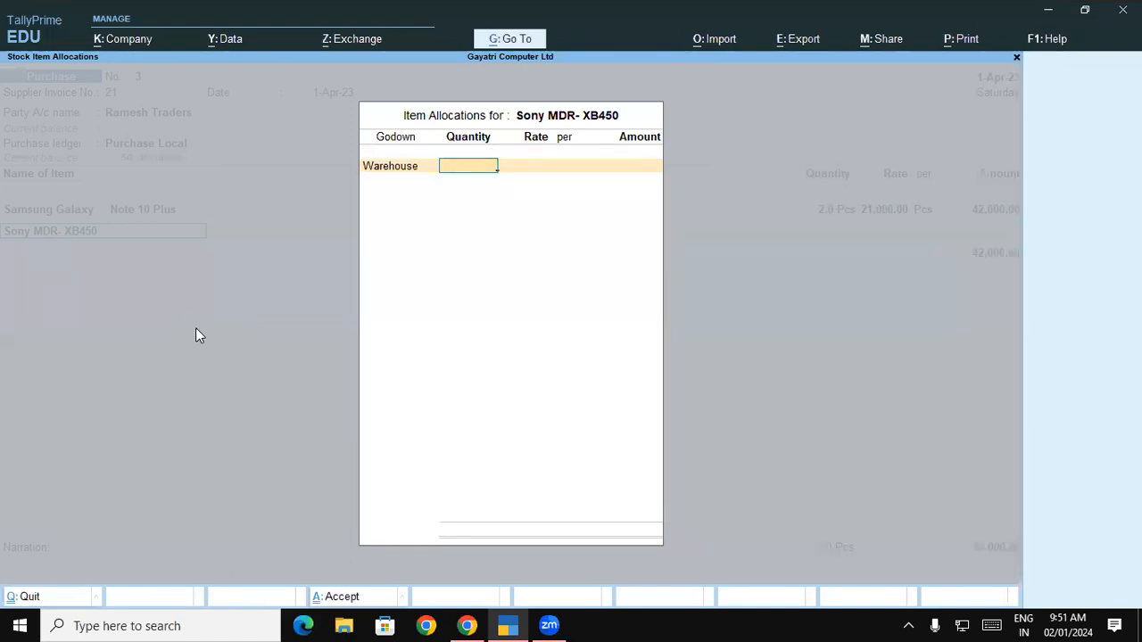
# Check the Sony quantity in the course notes and set it to 3 Pcs in the item allocation.
pyautogui.hotkey('alt', 'Tab')
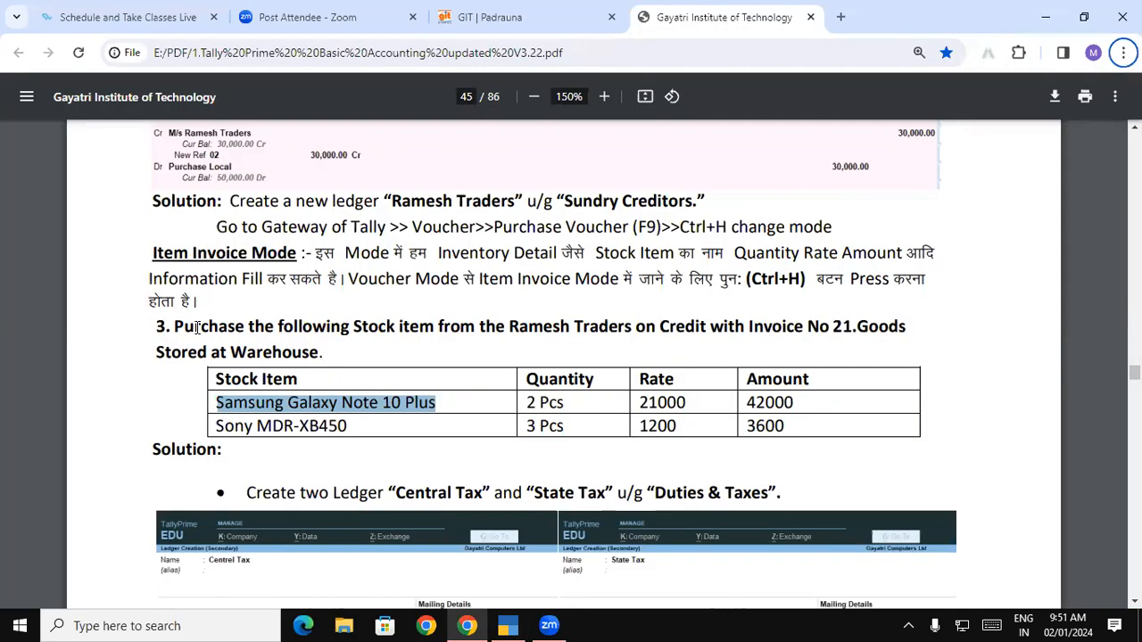
pyautogui.hotkey('alt', 'Tab')
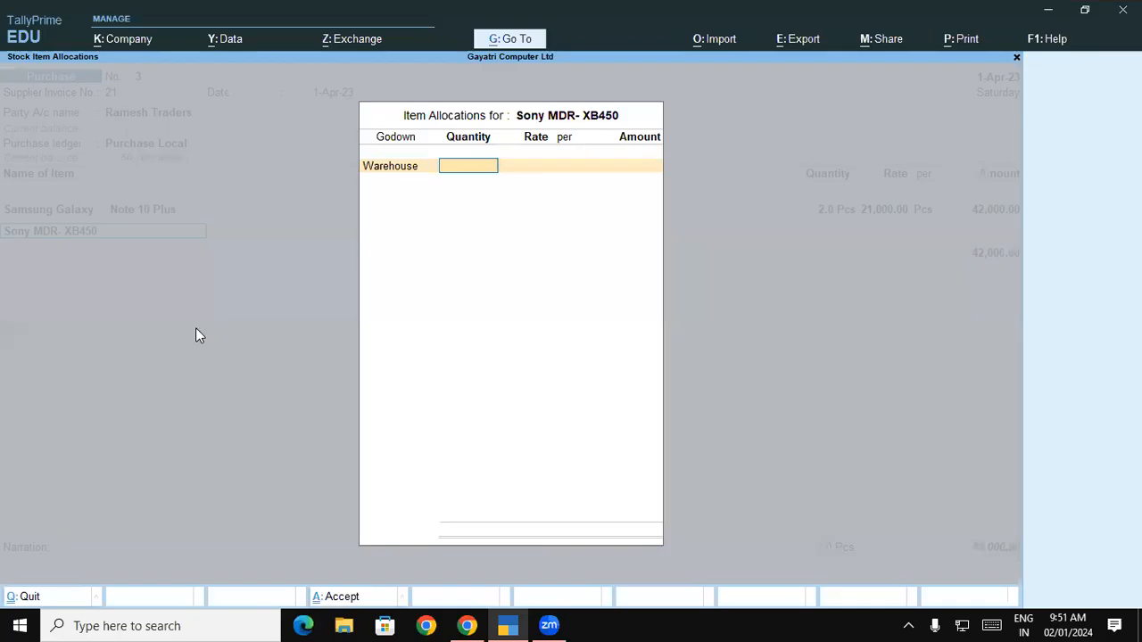
pyautogui.write('3')
pyautogui.press('Return')
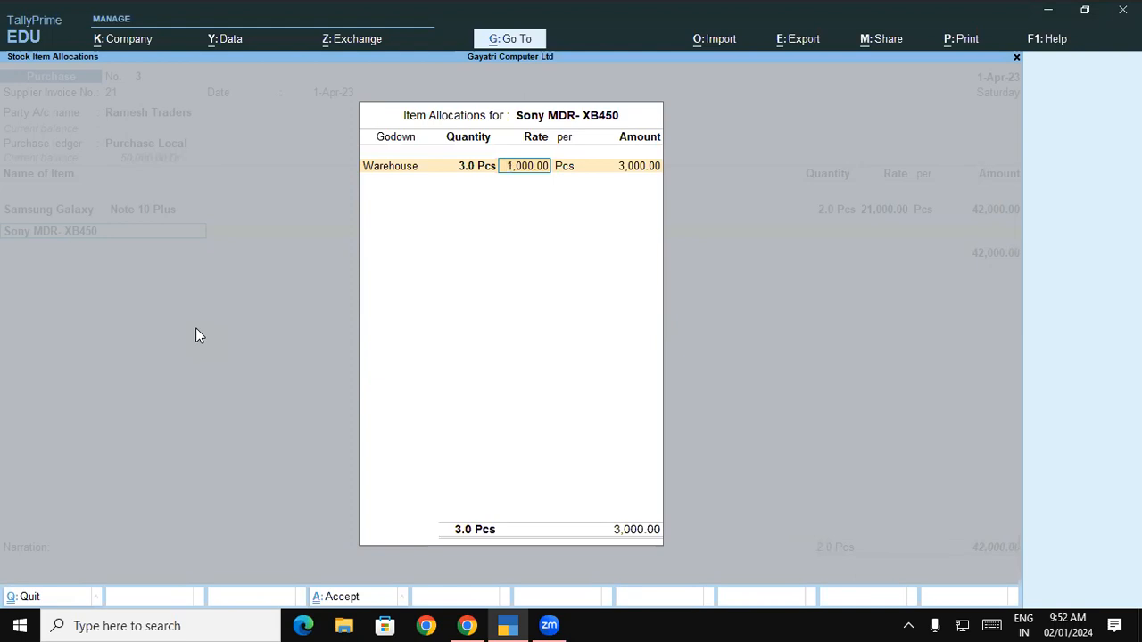
# Switch to the course notes in Chrome and highlight the name, rate and amount in the Sony MDR-XB450 row.
pyautogui.click(464, 623)
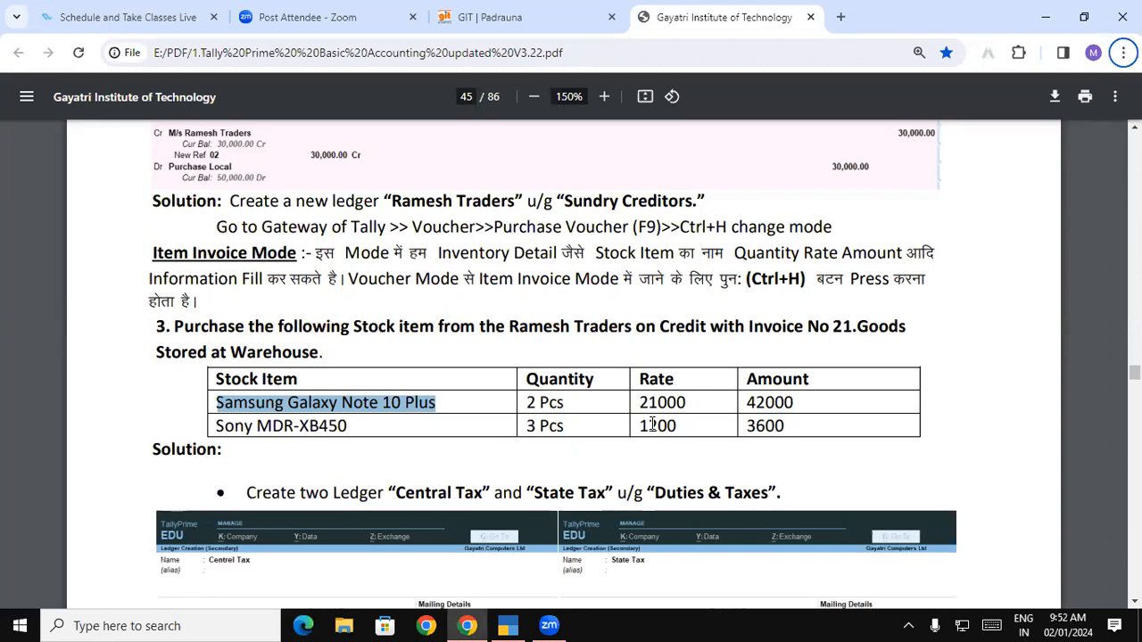
pyautogui.moveTo(643, 426); pyautogui.dragTo(785, 426)
pyautogui.moveTo(220, 426); pyautogui.dragTo(396, 429)
pyautogui.tripleClick(342, 428)
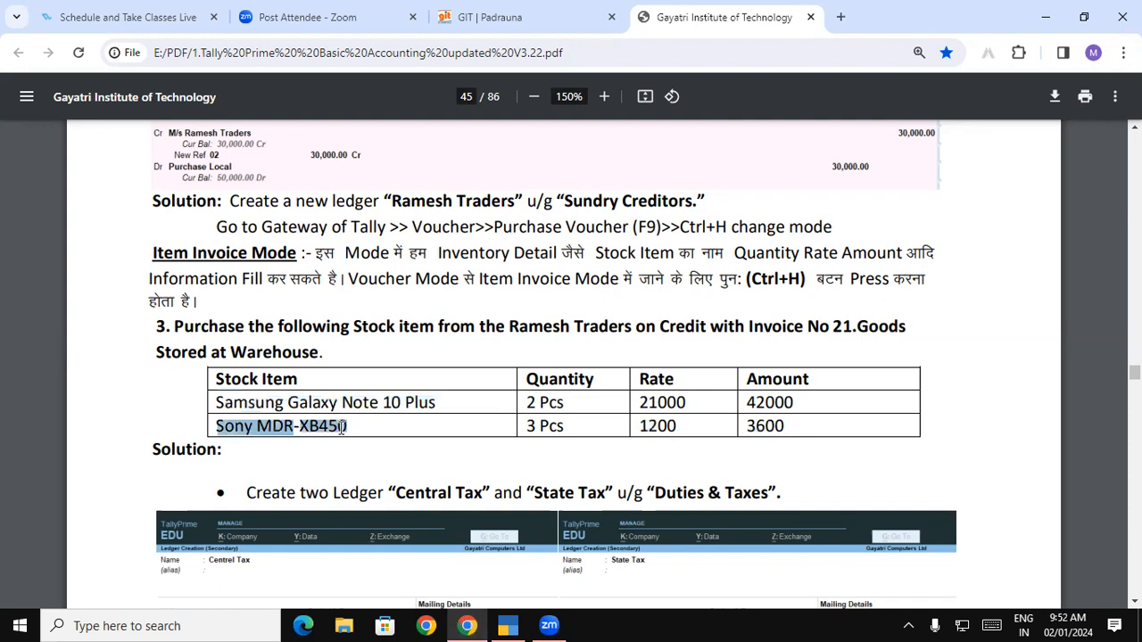
pyautogui.click(342, 427)
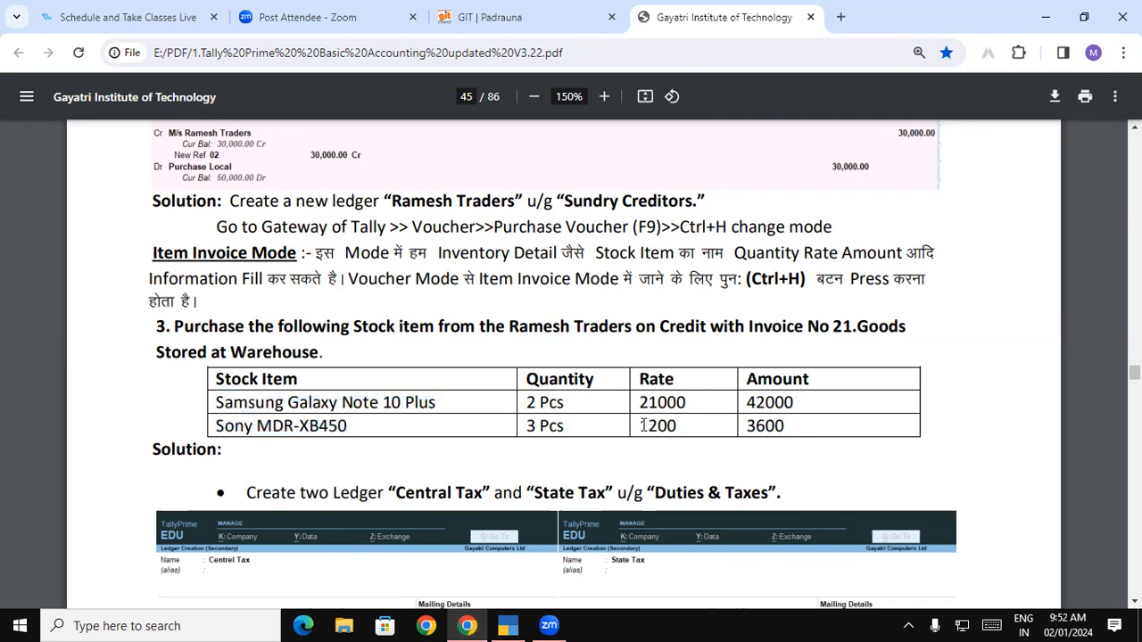
pyautogui.moveTo(641, 425); pyautogui.dragTo(778, 437)
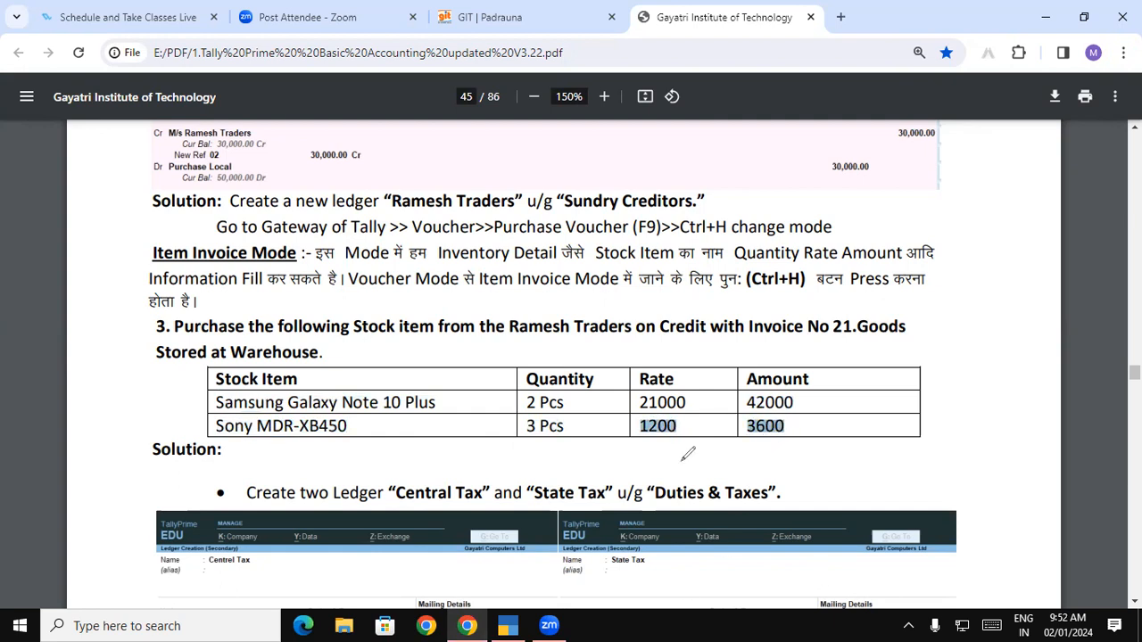
# Cross out the Sony rate and amount in red, write 1000 and 3000 beside them, and erase the marks.
pyautogui.moveTo(637, 425); pyautogui.dragTo(771, 421)
pyautogui.moveTo(801, 423)
pyautogui.mouseDown()
pyautogui.moveTo(802, 436)
pyautogui.moveTo(842, 412)
pyautogui.moveTo(846, 430)
pyautogui.moveTo(854, 416)
pyautogui.mouseUp()
pyautogui.moveTo(808, 448); pyautogui.dragTo(855, 434)
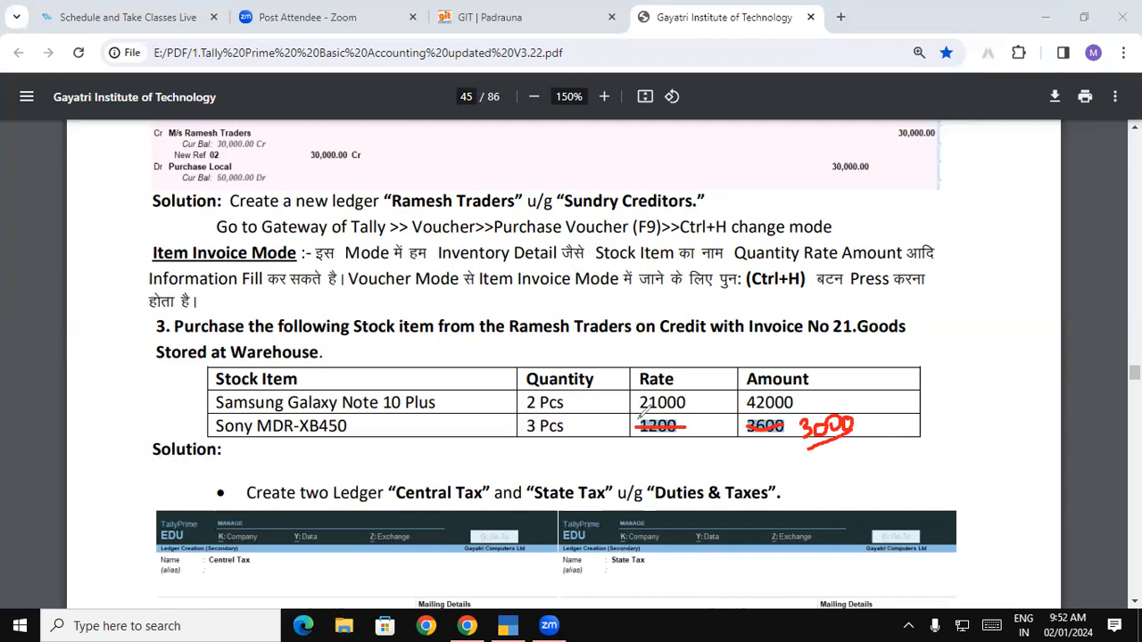
pyautogui.moveTo(637, 439)
pyautogui.mouseDown()
pyautogui.moveTo(637, 473)
pyautogui.moveTo(655, 453)
pyautogui.moveTo(701, 446)
pyautogui.mouseUp()
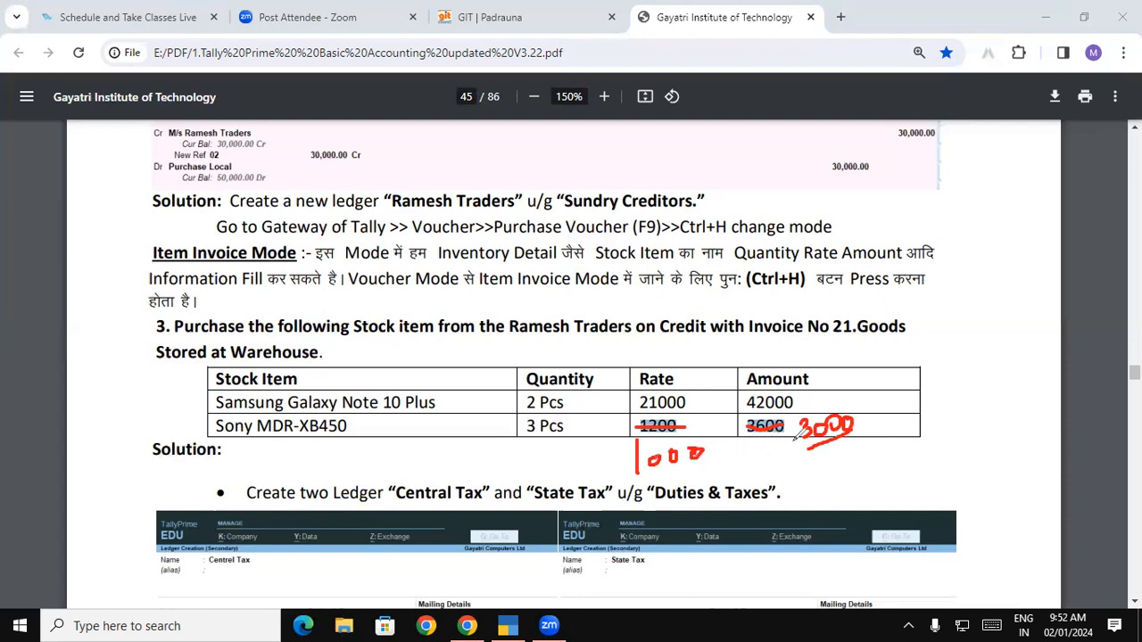
pyautogui.click(13, 332)
# Switch back to TallyPrime and accept the Sony allocation with a rate of 1,000 per Pcs.
pyautogui.click(499, 618)
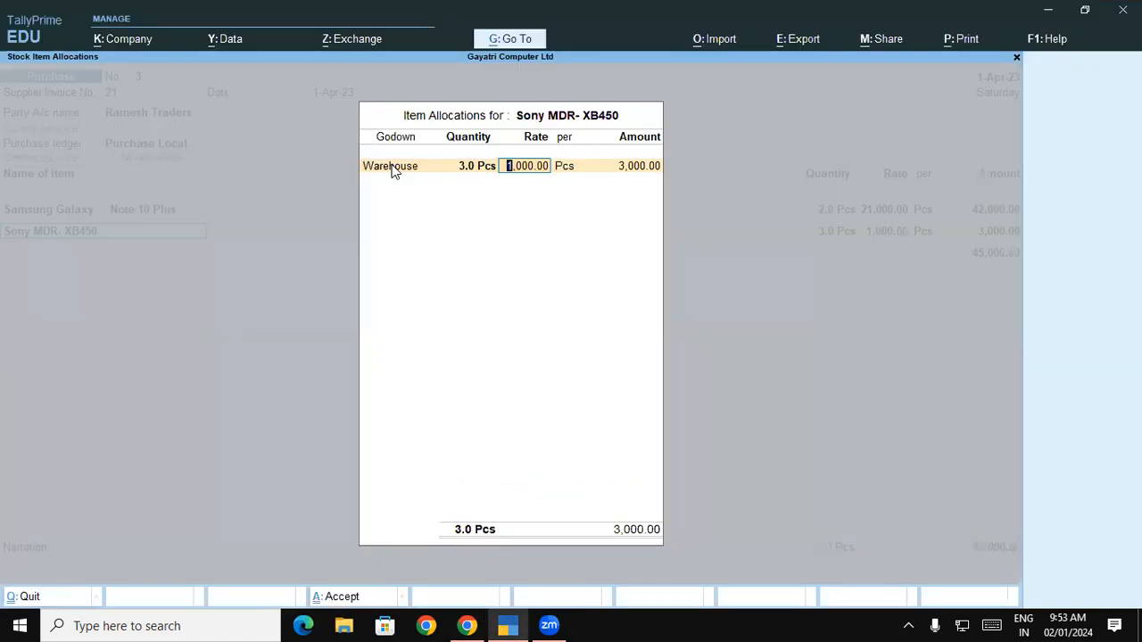
pyautogui.press('Return')
pyautogui.press('Return')
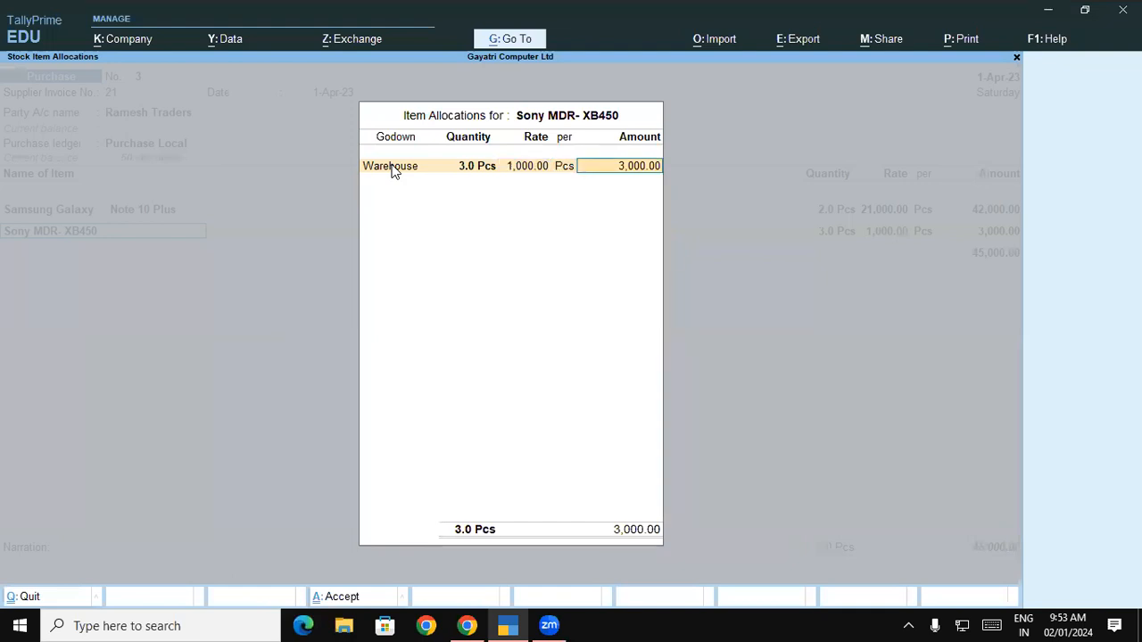
pyautogui.press('Return')
pyautogui.press('Return')
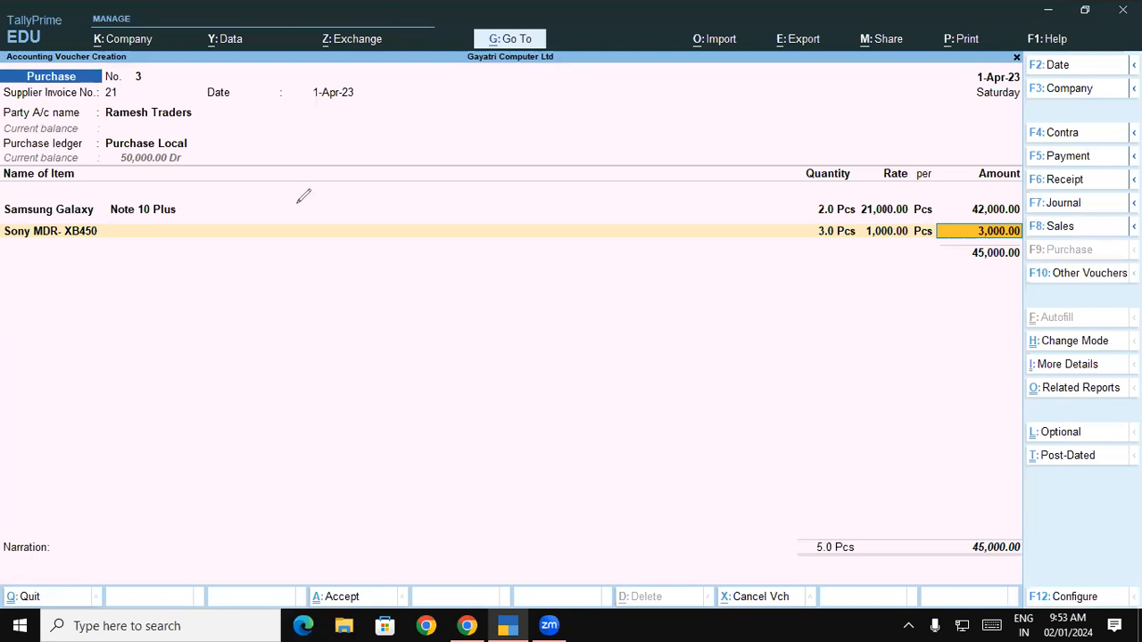
# Write "Loc" in red above the item list with "C" and "S" beneath it.
pyautogui.moveTo(433, 143)
pyautogui.mouseDown()
pyautogui.moveTo(447, 169)
pyautogui.moveTo(468, 136)
pyautogui.moveTo(498, 135)
pyautogui.moveTo(506, 151)
pyautogui.mouseUp()
pyautogui.moveTo(492, 200)
pyautogui.mouseDown()
pyautogui.moveTo(486, 246)
pyautogui.moveTo(500, 283)
pyautogui.mouseUp()
pyautogui.click(506, 215)
pyautogui.click(520, 268)
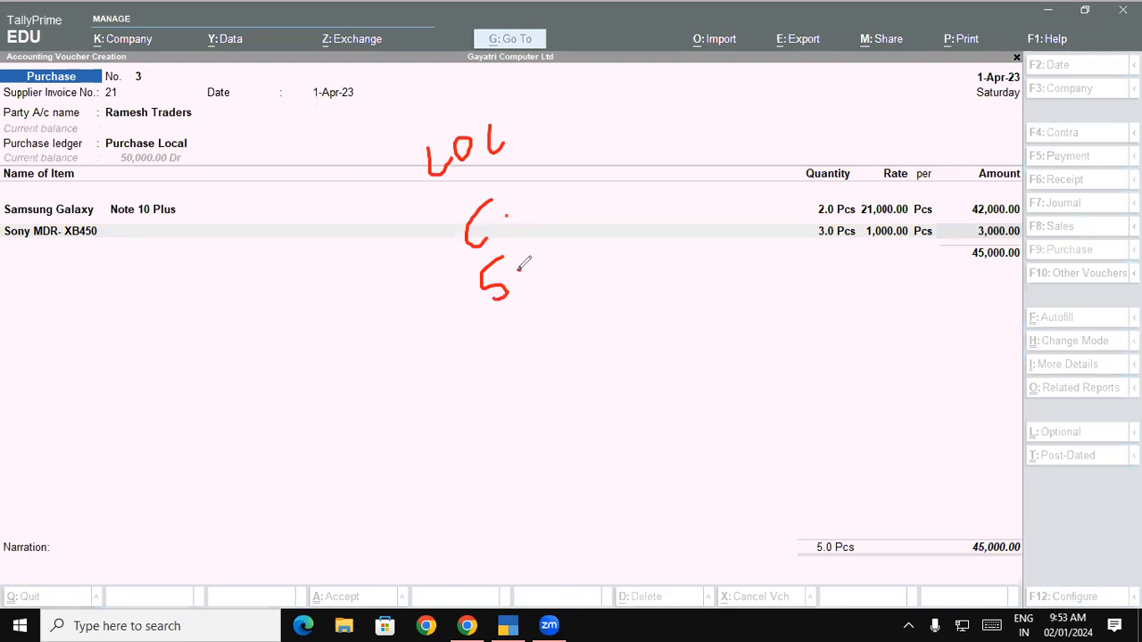
# Write "UP - bihar" in red across the voucher with "IS" below it.
pyautogui.moveTo(149, 312)
pyautogui.mouseDown()
pyautogui.moveTo(154, 330)
pyautogui.moveTo(221, 317)
pyautogui.mouseUp()
pyautogui.moveTo(252, 280)
pyautogui.mouseDown()
pyautogui.moveTo(259, 305)
pyautogui.moveTo(294, 287)
pyautogui.mouseUp()
pyautogui.moveTo(339, 255)
pyautogui.mouseDown()
pyautogui.moveTo(339, 303)
pyautogui.moveTo(329, 303)
pyautogui.mouseUp()
pyautogui.moveTo(369, 266); pyautogui.dragTo(372, 284)
pyautogui.click(370, 257)
pyautogui.moveTo(385, 243)
pyautogui.mouseDown()
pyautogui.moveTo(412, 268)
pyautogui.moveTo(437, 239)
pyautogui.mouseUp()
pyautogui.moveTo(235, 386); pyautogui.dragTo(263, 362)
pyautogui.moveTo(262, 364)
pyautogui.mouseDown()
pyautogui.moveTo(270, 399)
pyautogui.moveTo(297, 369)
pyautogui.mouseUp()
pyautogui.moveTo(314, 348); pyautogui.dragTo(307, 370)
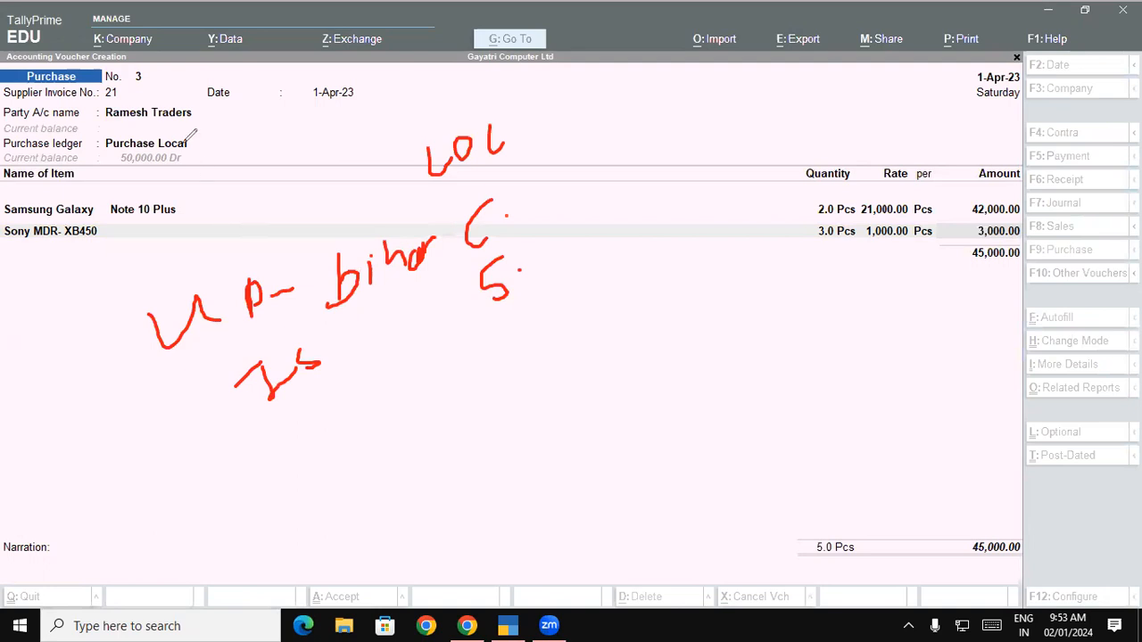
# Circle the party name Ramesh Traders in red, add a mark beside it, and clear all the annotations.
pyautogui.moveTo(141, 87)
pyautogui.mouseDown()
pyautogui.moveTo(98, 106)
pyautogui.moveTo(204, 111)
pyautogui.moveTo(162, 87)
pyautogui.moveTo(141, 103)
pyautogui.mouseUp()
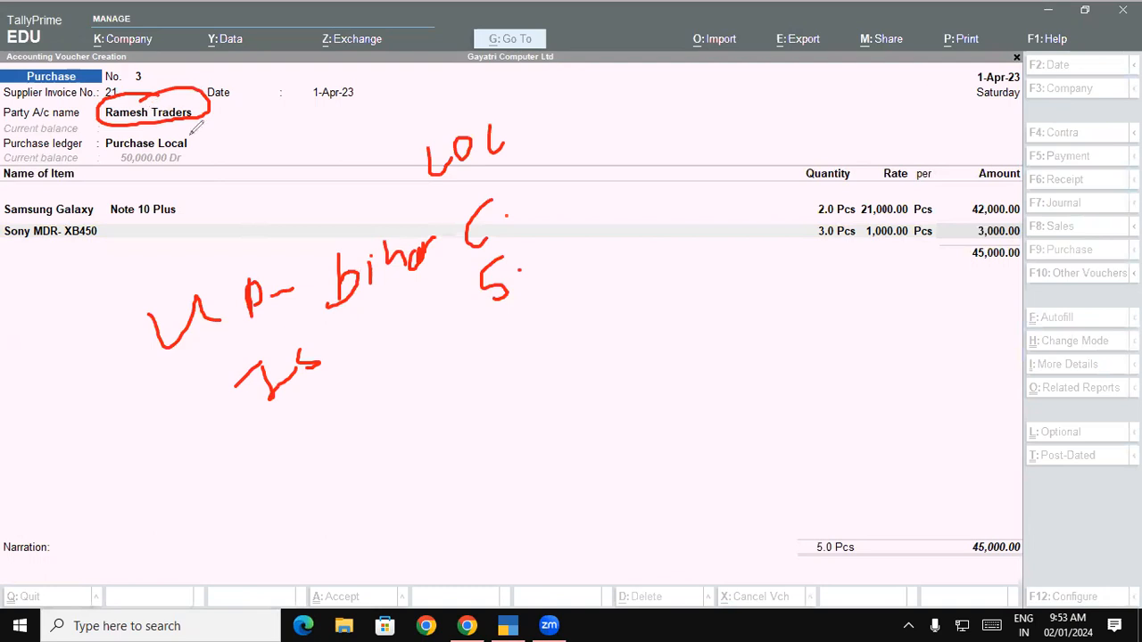
pyautogui.moveTo(287, 86)
pyautogui.mouseDown()
pyautogui.moveTo(283, 98)
pyautogui.moveTo(309, 95)
pyautogui.moveTo(305, 109)
pyautogui.mouseUp()
pyautogui.press('Escape')
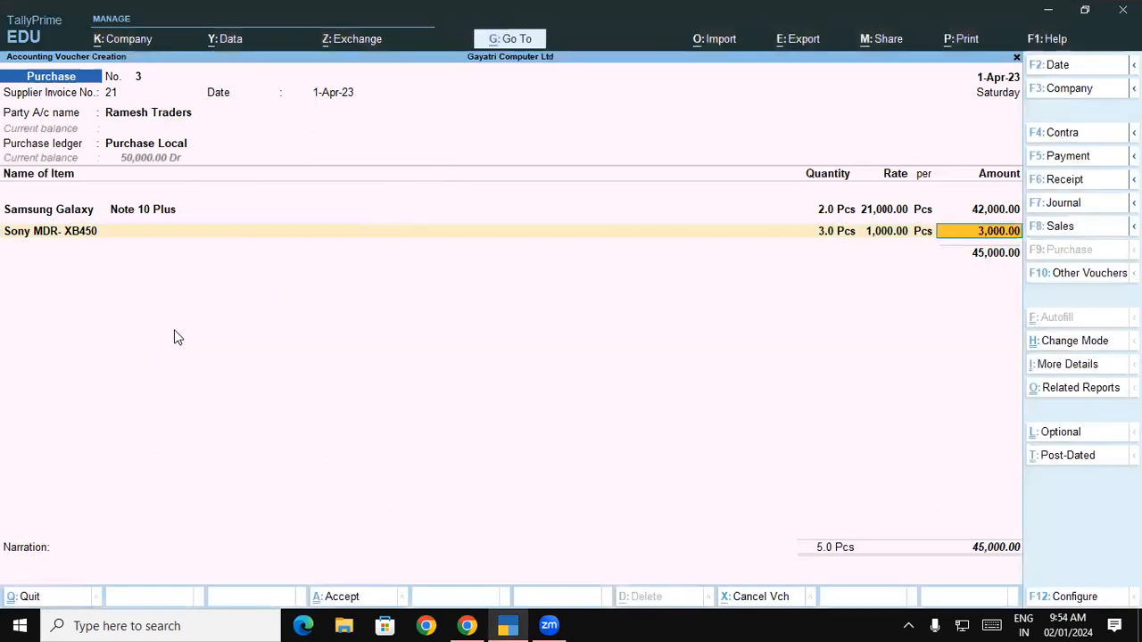
# Accept the Sony item line, end the item list, and look through the ledger accounts matching "C".
pyautogui.press('Return')
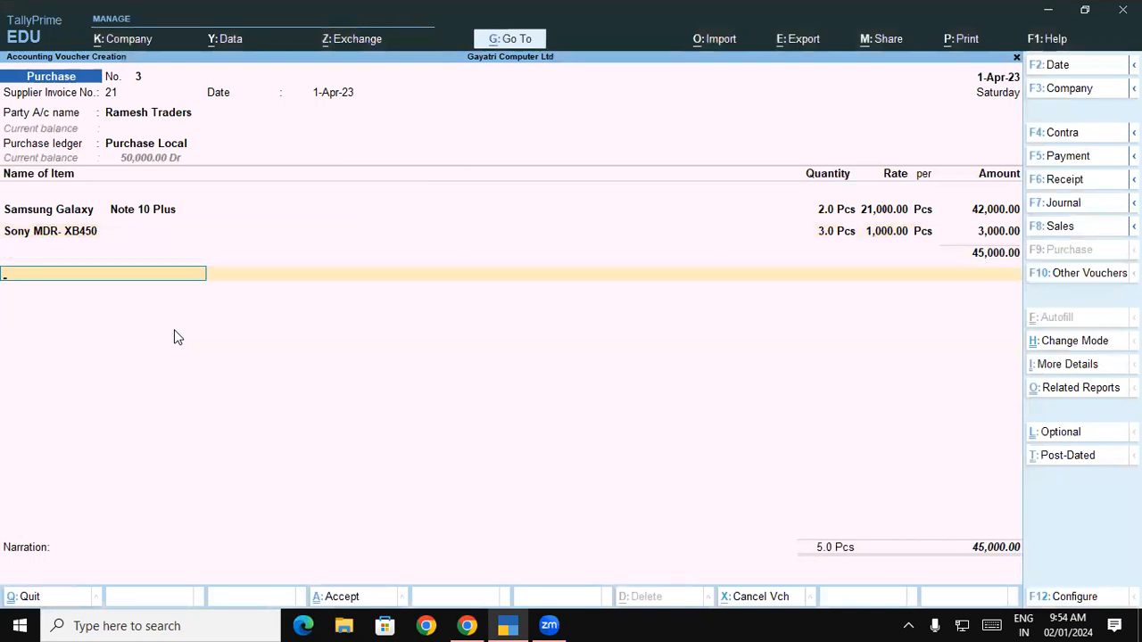
pyautogui.write('C')
pyautogui.press('Down')
pyautogui.press('Down')
pyautogui.press('Down')
pyautogui.press('Down')
pyautogui.press('Down')
pyautogui.press('Down')
pyautogui.press('Down')
pyautogui.press('Down')
pyautogui.press('Down')
pyautogui.press('Down')
pyautogui.press('Down')
pyautogui.press('Down')
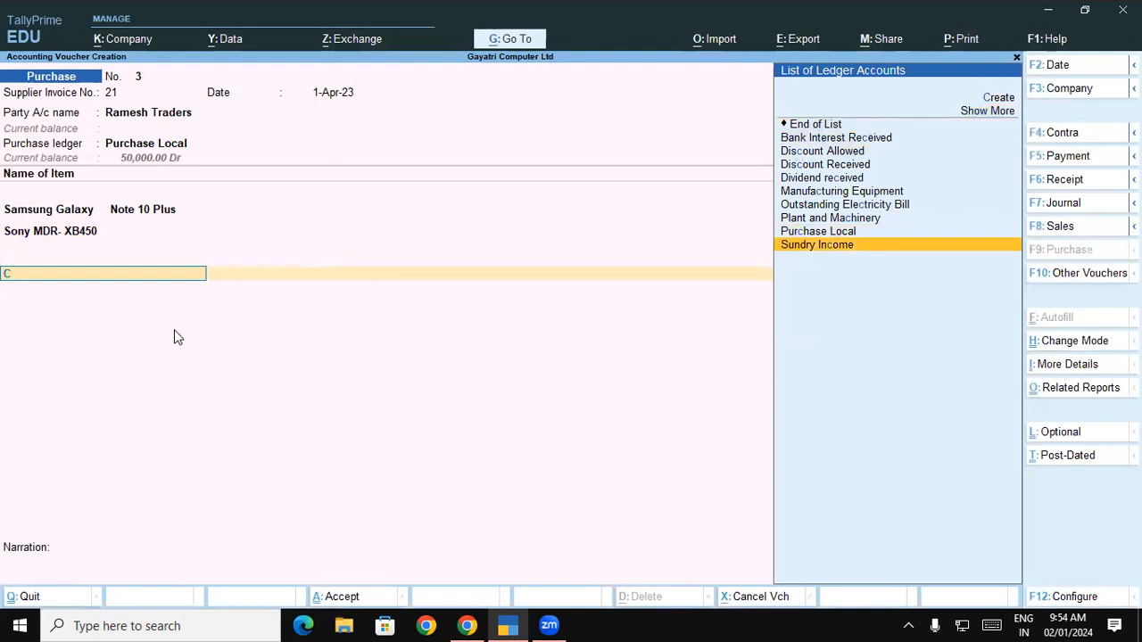
# Start creating a new ledger from the voucher's list of ledger accounts.
pyautogui.press('Up')
pyautogui.press('Up')
pyautogui.press('Up')
pyautogui.press('Up')
pyautogui.press('Up')
pyautogui.press('Up')
pyautogui.press('Up')
pyautogui.press('Up')
pyautogui.press('Up')
pyautogui.press('Up')
pyautogui.press('Up')
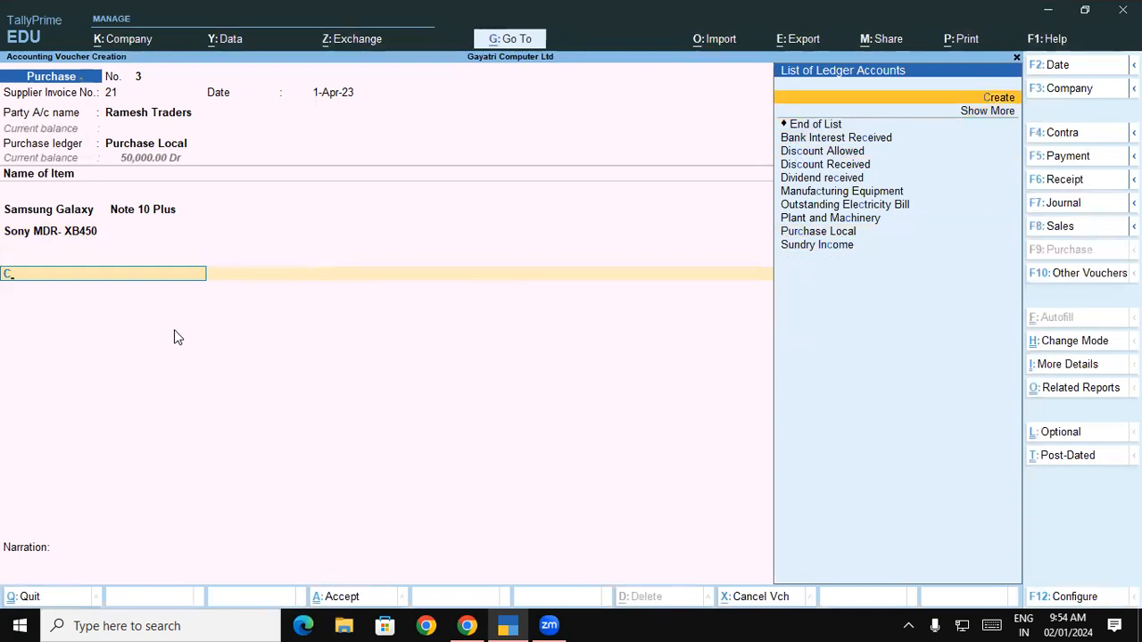
pyautogui.press('Return')
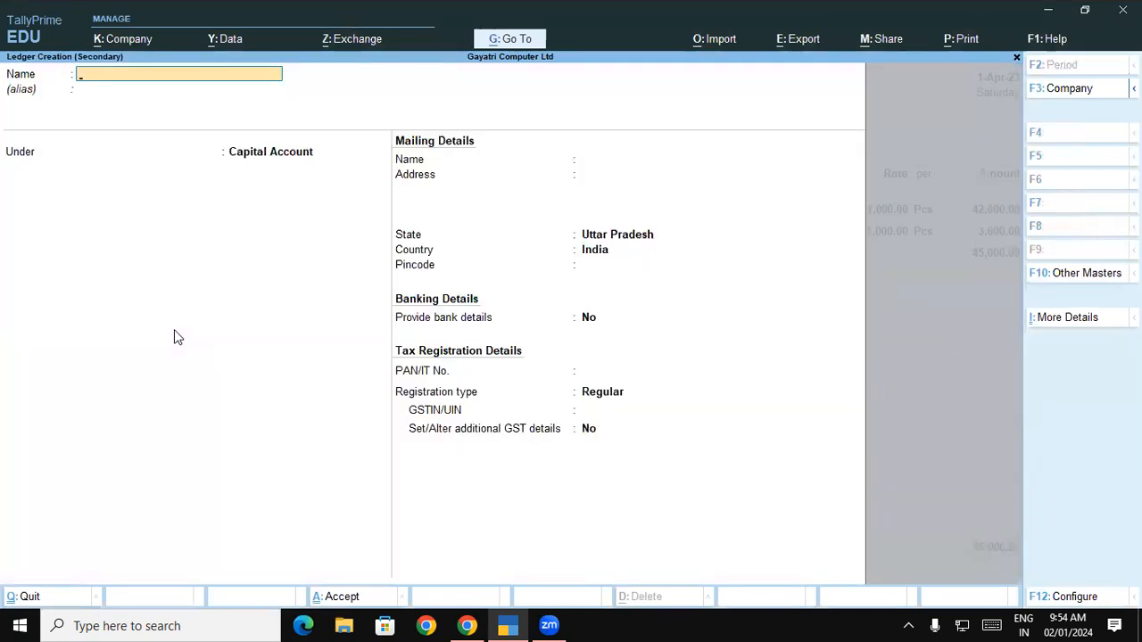
# Switch to the course notes in Chrome and highlight the ledger name Central Tax and its group Duties & Taxes.
pyautogui.click(466, 625)
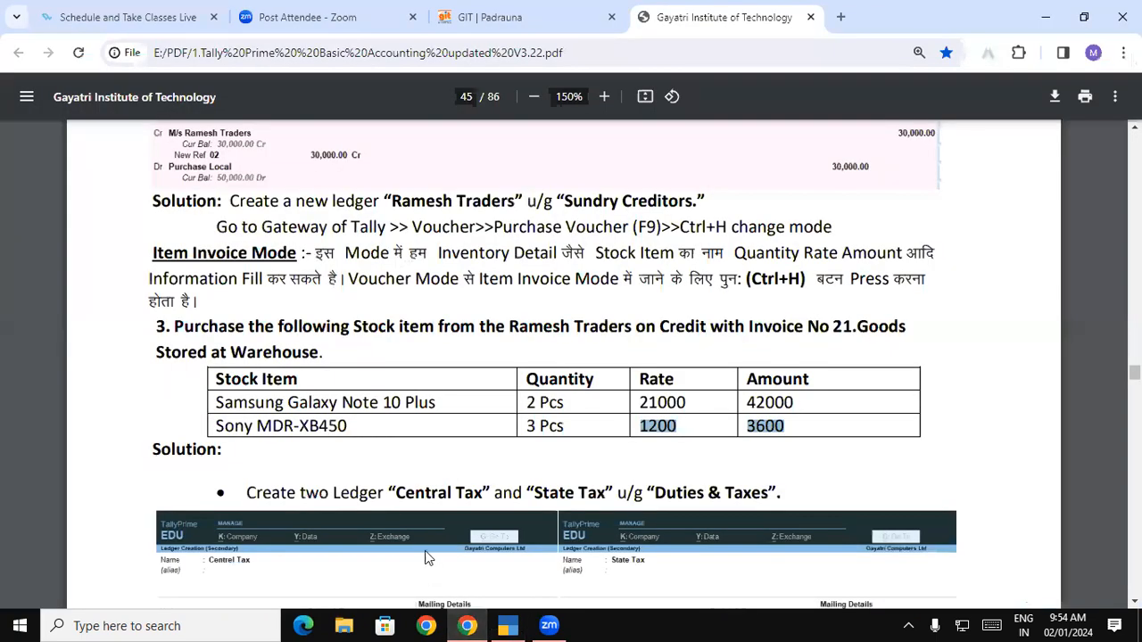
pyautogui.moveTo(396, 493); pyautogui.dragTo(483, 495)
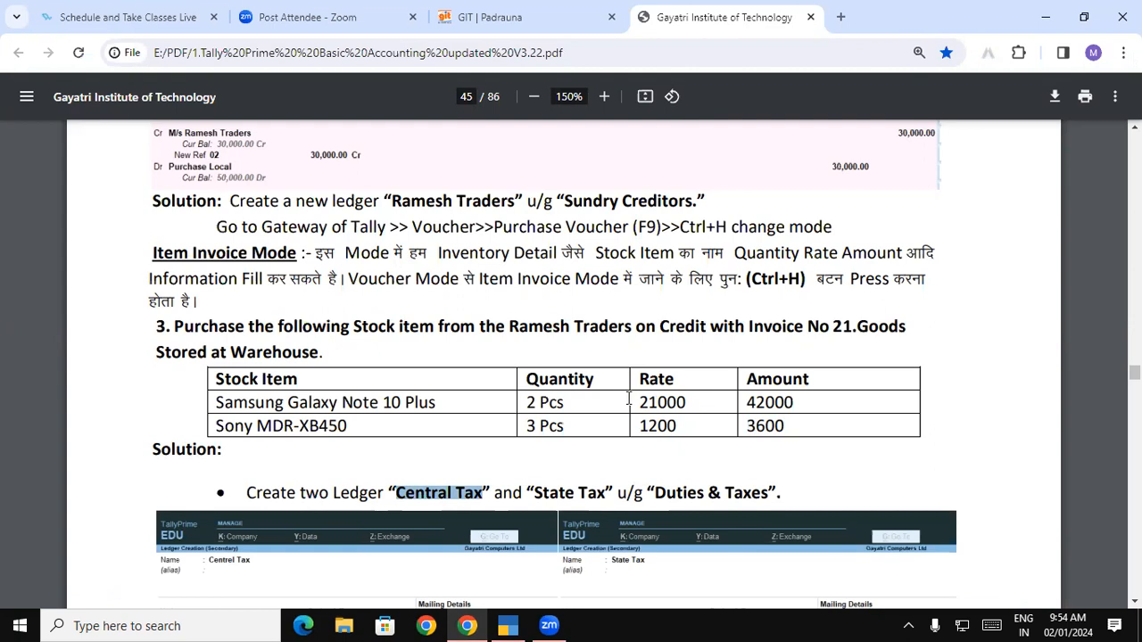
pyautogui.moveTo(655, 491); pyautogui.dragTo(769, 492)
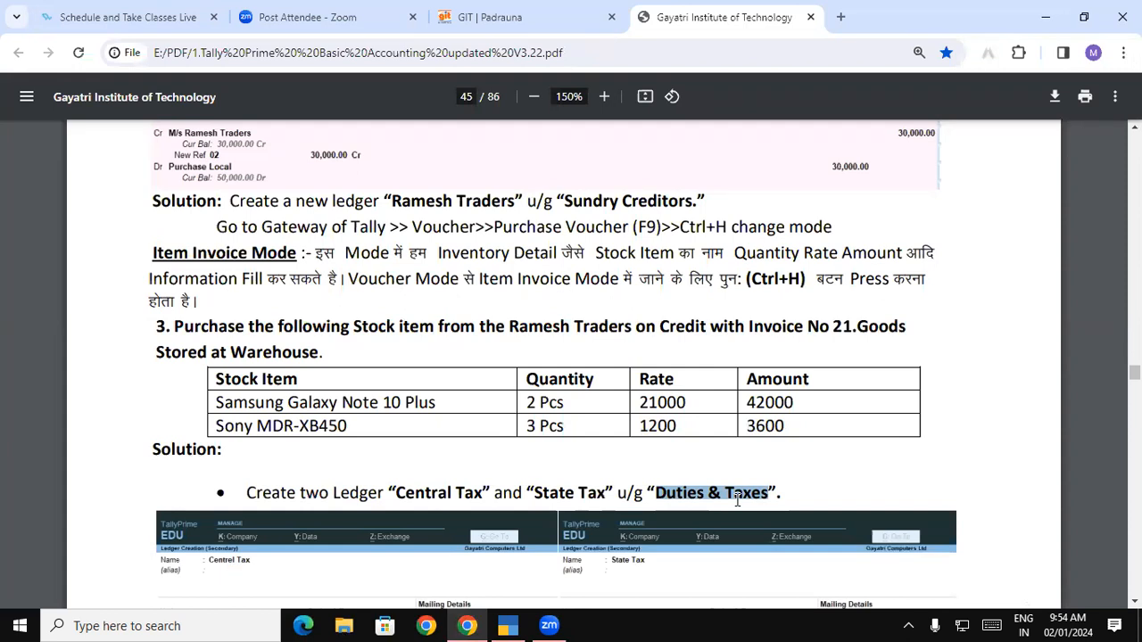
# Highlight Duties & Taxes in the notes again, return to TallyPrime, and place the Central Tax ledger under the Duties & Taxes group.
pyautogui.click(674, 497)
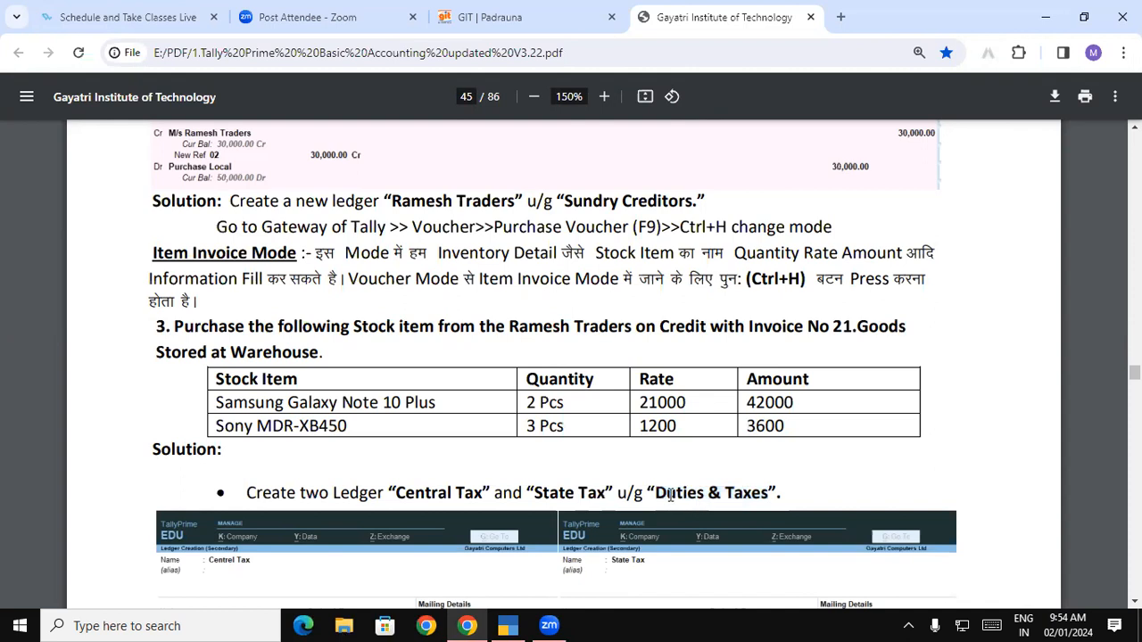
pyautogui.moveTo(660, 493); pyautogui.dragTo(768, 496)
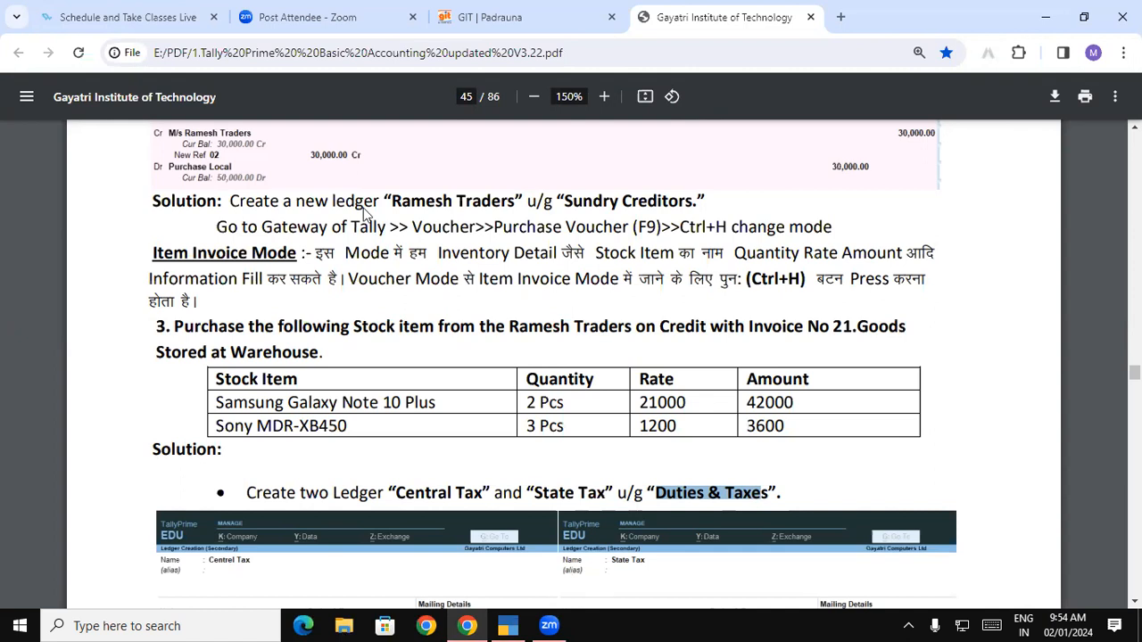
pyautogui.hotkey('alt', 'Tab')
pyautogui.press('Return')
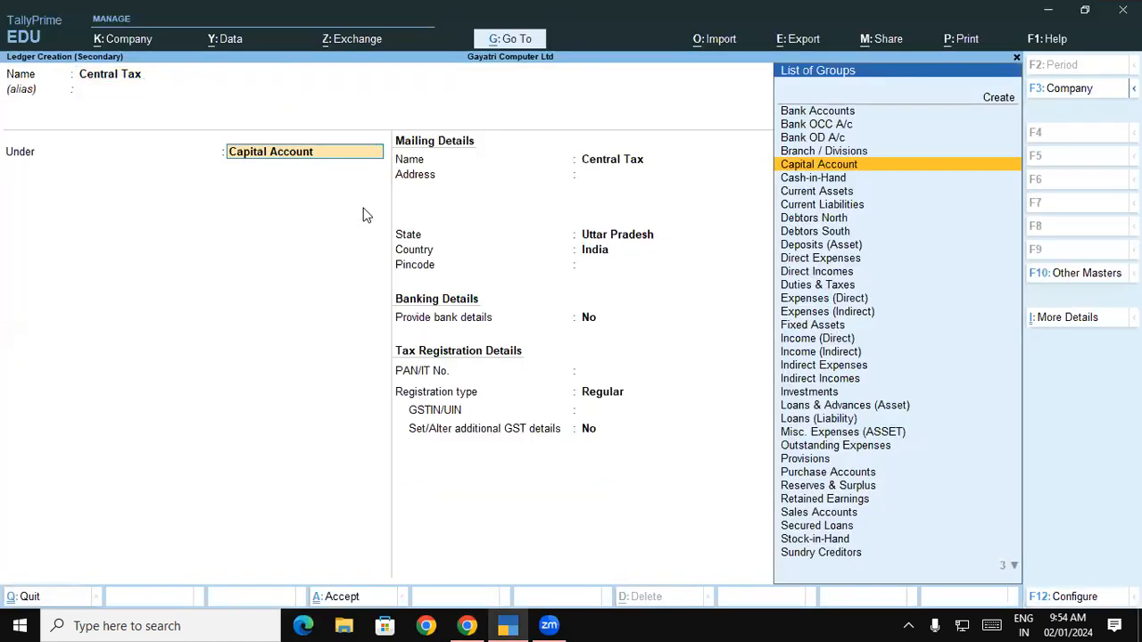
pyautogui.write('D')
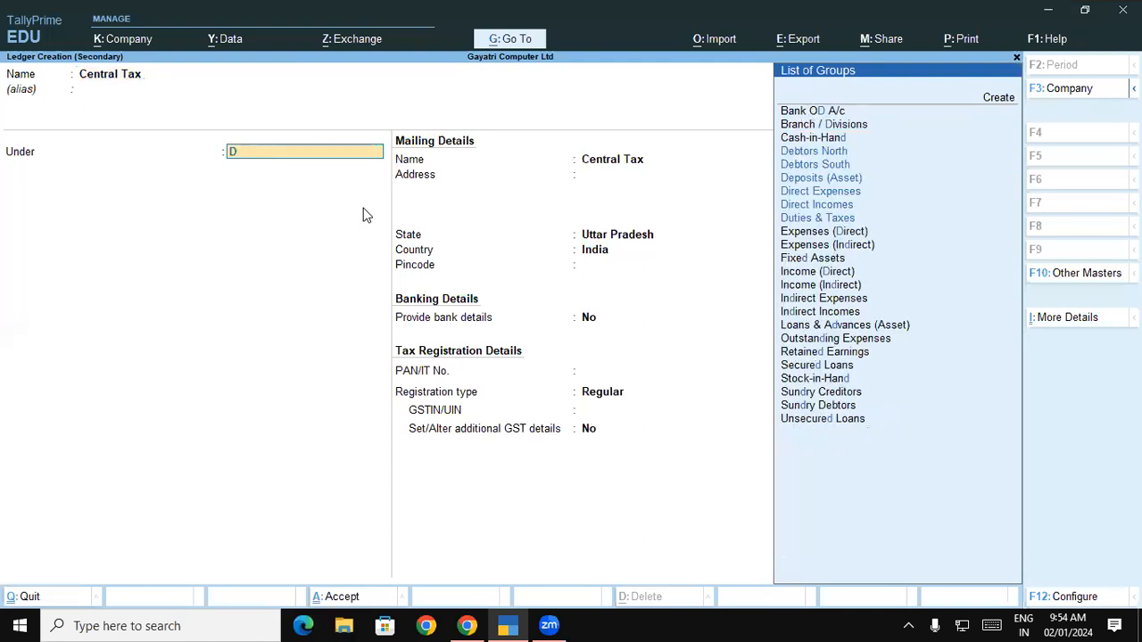
pyautogui.press('Return')
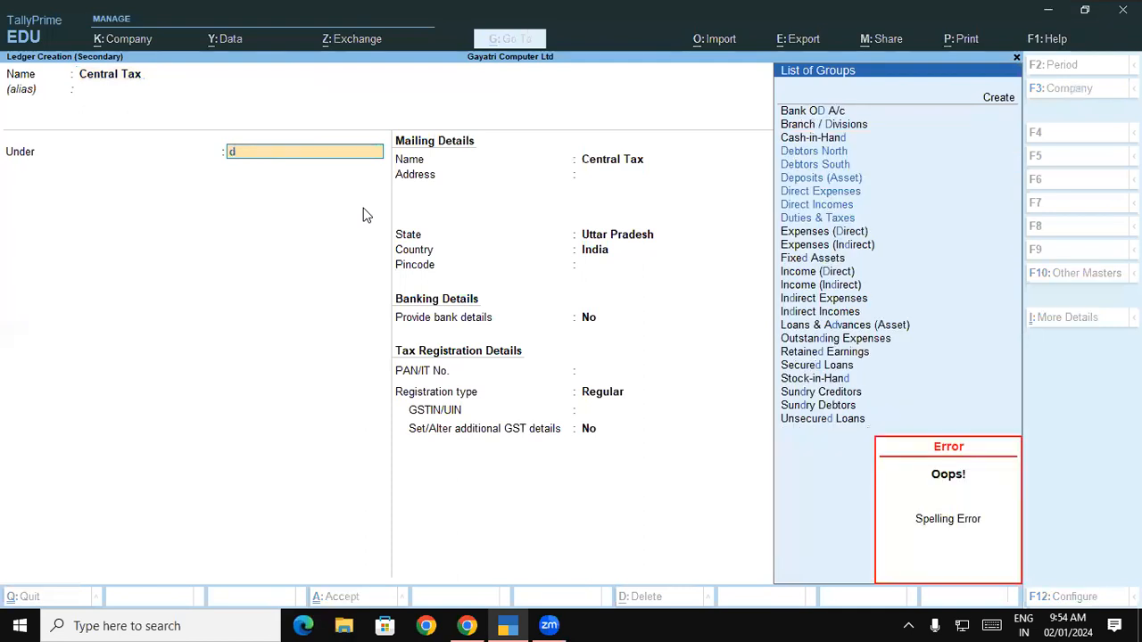
pyautogui.write('ut')
pyautogui.press('Return')
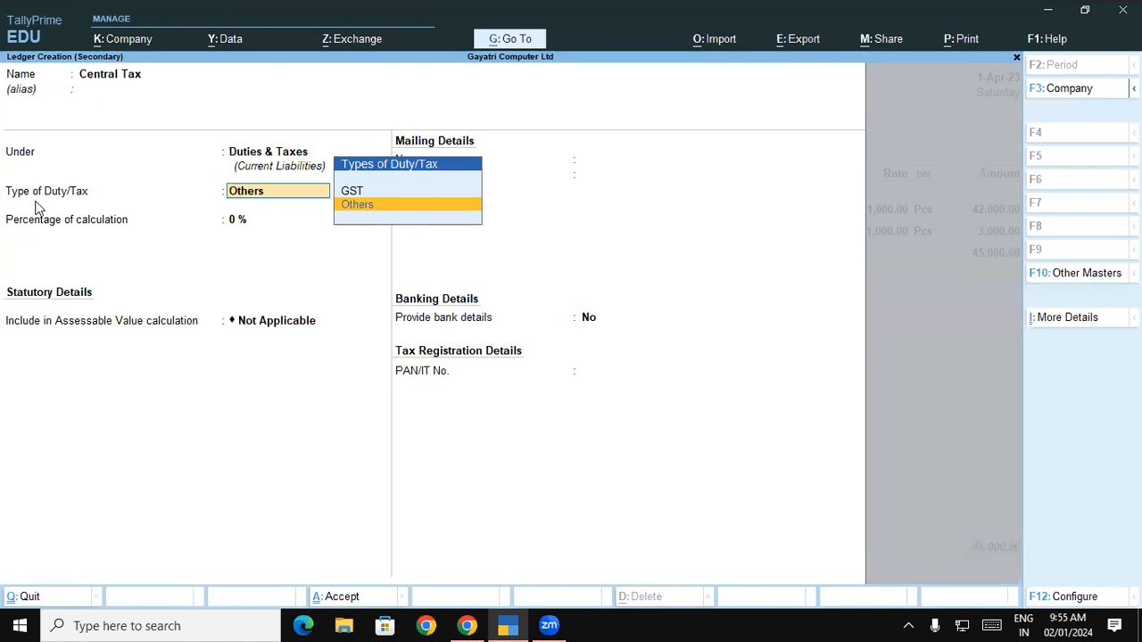
# Set the Central Tax ledger's type of duty/tax to GST and its tax type to CGST.
pyautogui.press('Up')
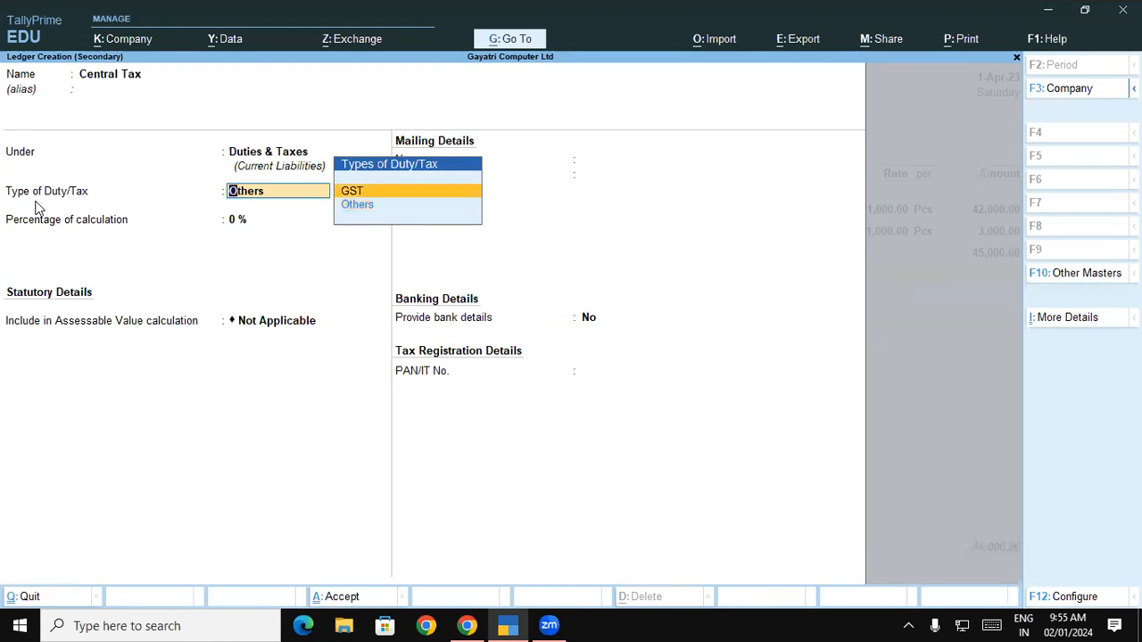
pyautogui.press('Return')
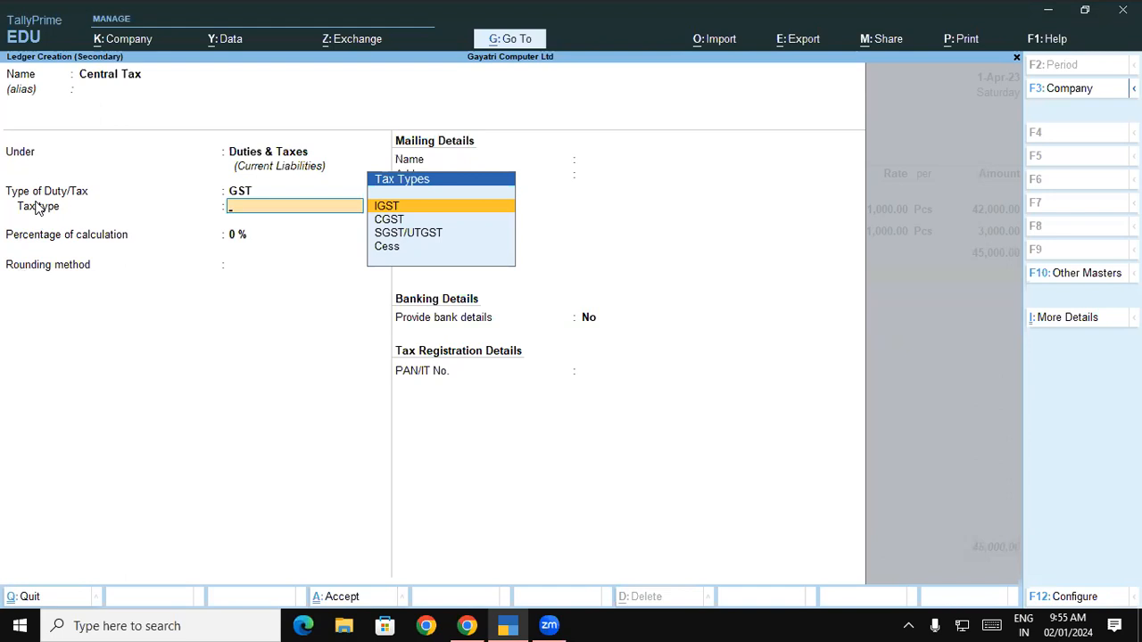
pyautogui.press('Down')
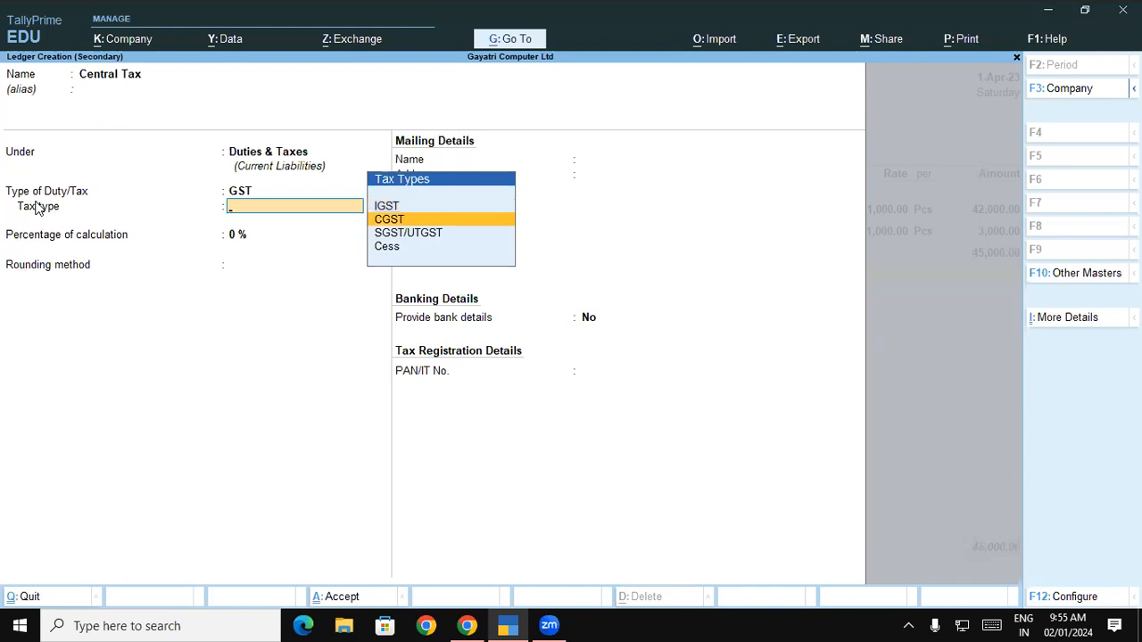
pyautogui.press('Return')
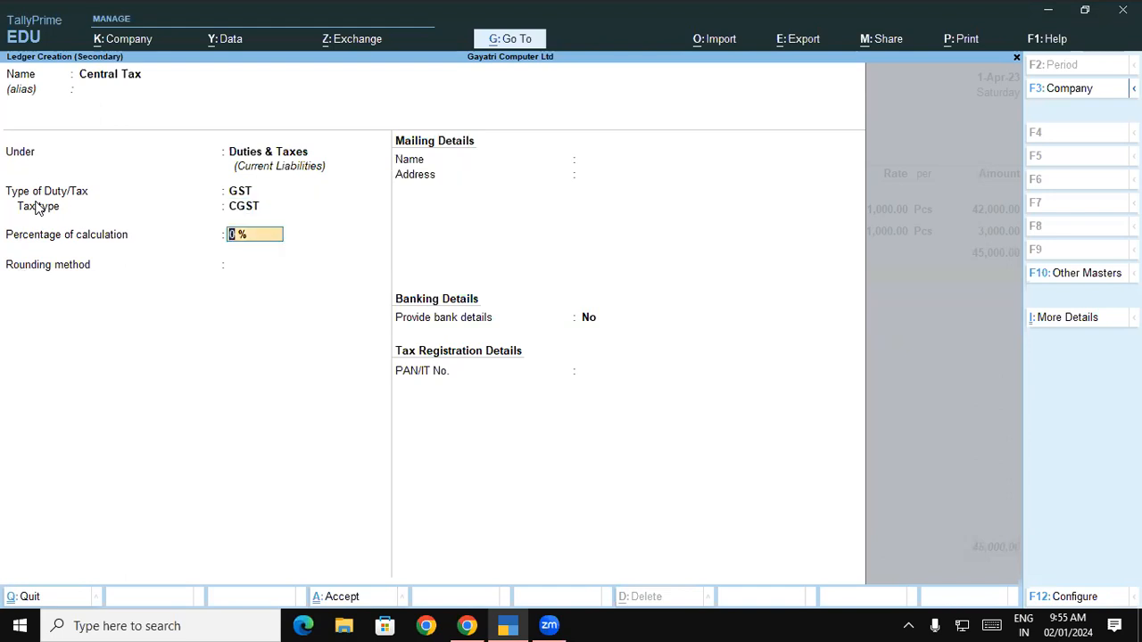
# Write the GST rates 18, 12 and 28 in red across the ledger form and circle the 18.
pyautogui.click(237, 206)
pyautogui.click(78, 239)
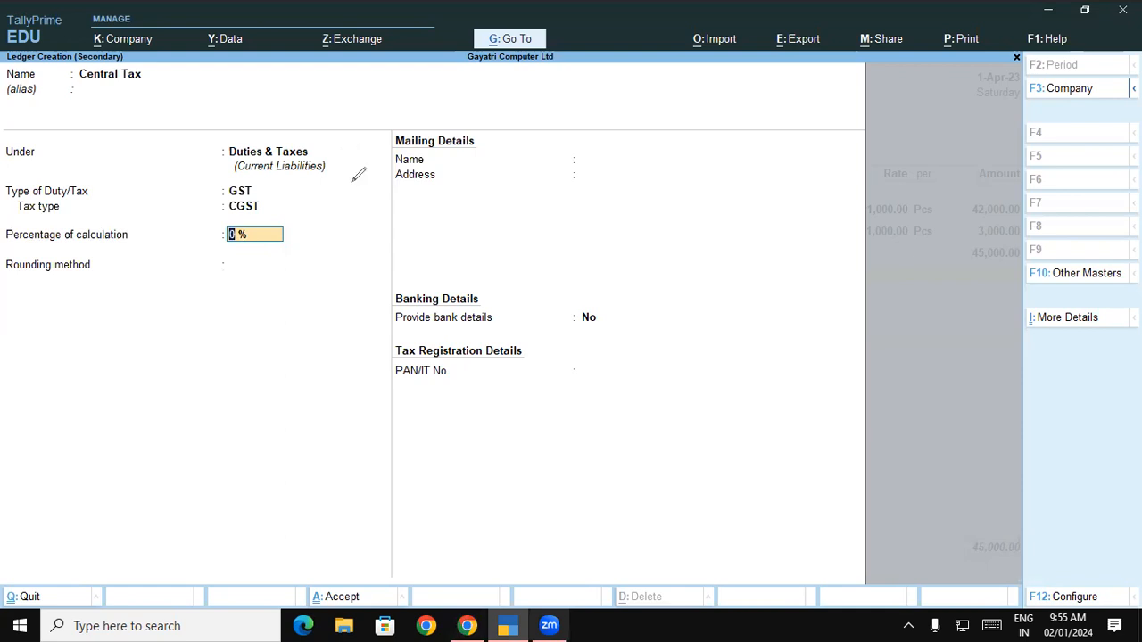
pyautogui.moveTo(339, 144); pyautogui.dragTo(332, 191)
pyautogui.moveTo(361, 144); pyautogui.dragTo(358, 170)
pyautogui.moveTo(529, 96)
pyautogui.mouseDown()
pyautogui.moveTo(539, 159)
pyautogui.moveTo(583, 144)
pyautogui.mouseUp()
pyautogui.moveTo(709, 94)
pyautogui.mouseDown()
pyautogui.moveTo(732, 120)
pyautogui.moveTo(760, 107)
pyautogui.mouseUp()
pyautogui.moveTo(775, 59)
pyautogui.mouseDown()
pyautogui.moveTo(772, 89)
pyautogui.moveTo(760, 79)
pyautogui.mouseUp()
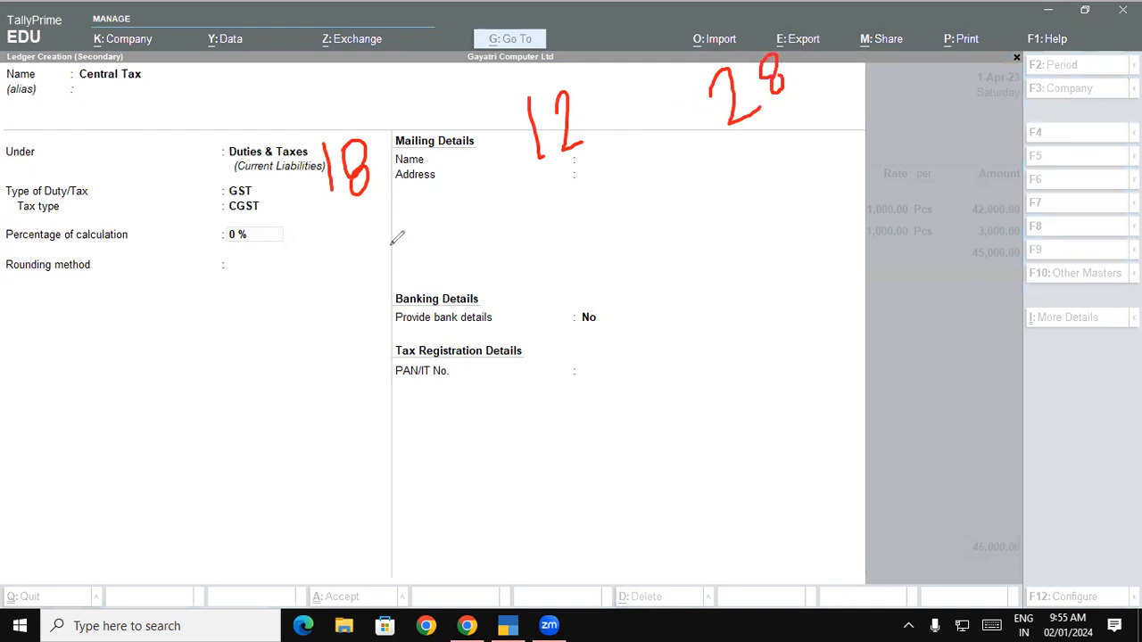
pyautogui.moveTo(292, 138)
pyautogui.mouseDown()
pyautogui.moveTo(403, 171)
pyautogui.moveTo(304, 130)
pyautogui.mouseUp()
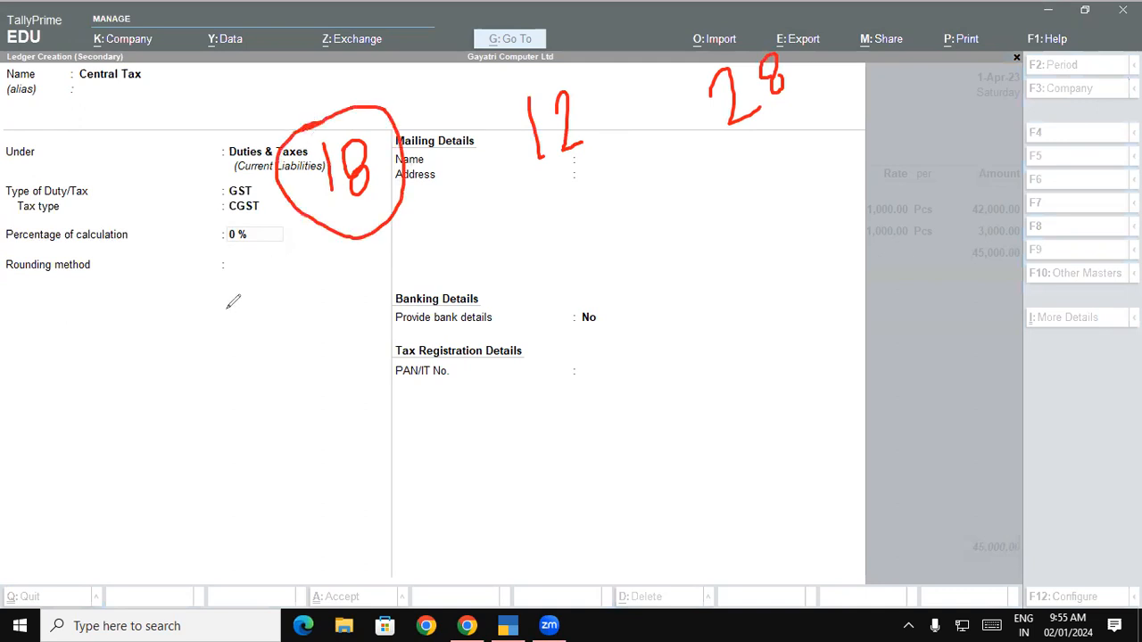
# Write the split of 18 beneath it in red as C 9% and S 9%.
pyautogui.moveTo(245, 265)
pyautogui.mouseDown()
pyautogui.moveTo(235, 306)
pyautogui.moveTo(265, 359)
pyautogui.moveTo(253, 374)
pyautogui.mouseUp()
pyautogui.moveTo(335, 233)
pyautogui.mouseDown()
pyautogui.moveTo(339, 272)
pyautogui.moveTo(318, 283)
pyautogui.mouseUp()
pyautogui.moveTo(386, 238); pyautogui.dragTo(373, 279)
pyautogui.moveTo(350, 326)
pyautogui.mouseDown()
pyautogui.moveTo(331, 331)
pyautogui.moveTo(349, 339)
pyautogui.moveTo(337, 364)
pyautogui.mouseUp()
pyautogui.moveTo(389, 296); pyautogui.dragTo(390, 337)
pyautogui.click(415, 326)
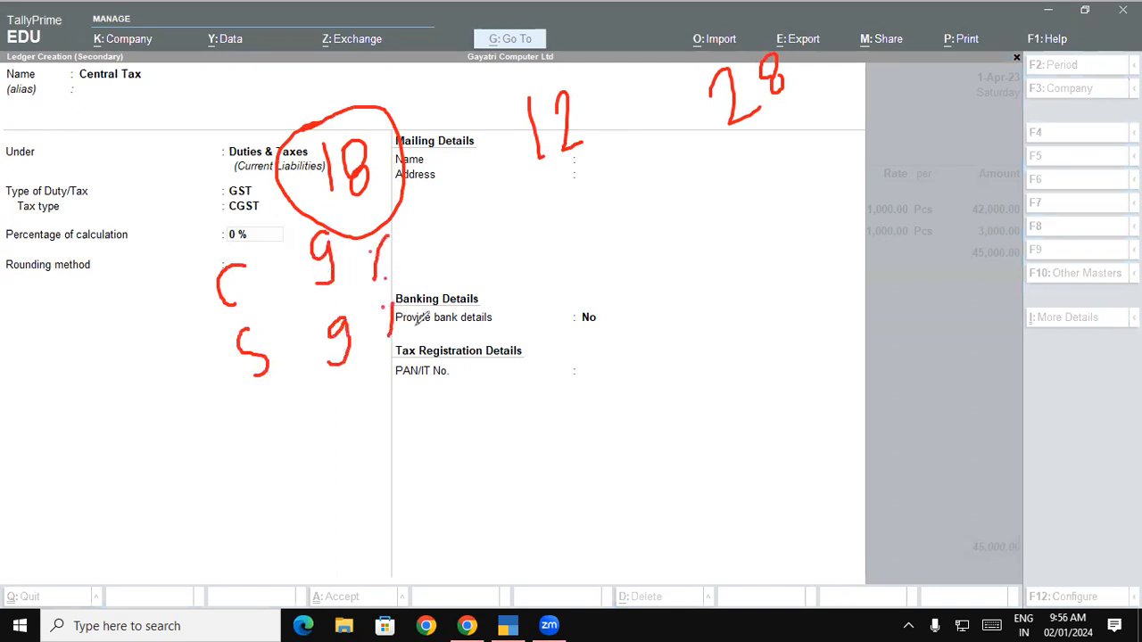
# Write 6 and 6 beneath the 12, and 14 and 14 beneath the 28, in red.
pyautogui.moveTo(563, 175); pyautogui.dragTo(554, 214)
pyautogui.moveTo(596, 266)
pyautogui.mouseDown()
pyautogui.moveTo(594, 300)
pyautogui.moveTo(584, 289)
pyautogui.mouseUp()
pyautogui.moveTo(769, 132)
pyautogui.mouseDown()
pyautogui.moveTo(788, 174)
pyautogui.moveTo(791, 153)
pyautogui.moveTo(815, 141)
pyautogui.mouseUp()
pyautogui.moveTo(804, 127); pyautogui.dragTo(808, 163)
pyautogui.moveTo(819, 203)
pyautogui.mouseDown()
pyautogui.moveTo(829, 248)
pyautogui.moveTo(856, 207)
pyautogui.moveTo(850, 233)
pyautogui.mouseUp()
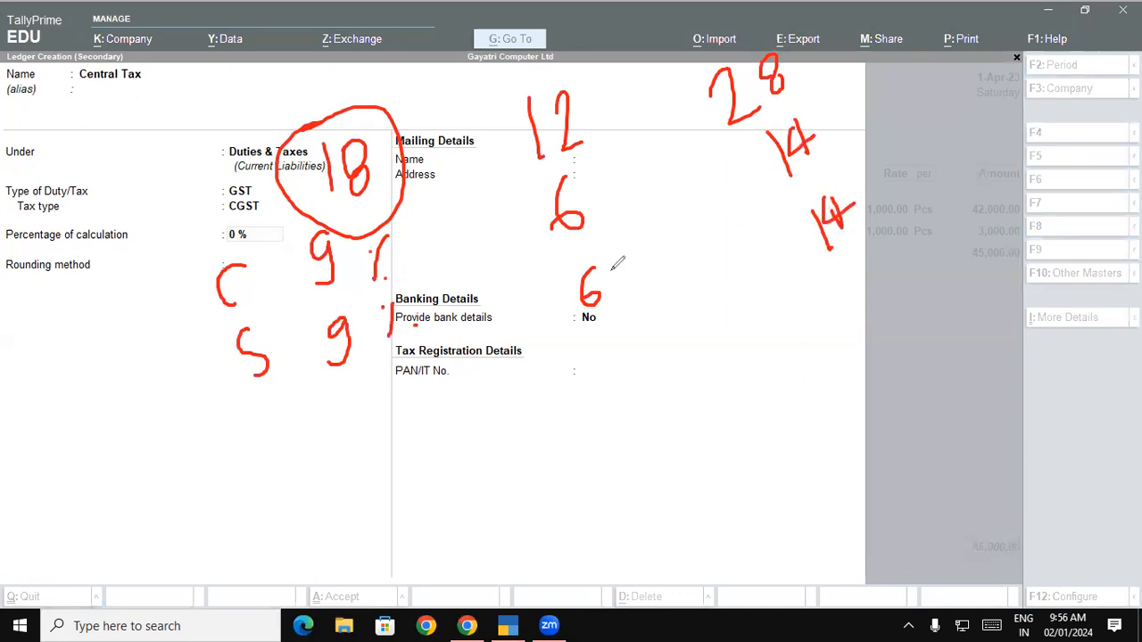
# Write 9% in red beside the percentage of calculation, circle the 28, and clear all the annotations.
pyautogui.moveTo(211, 228); pyautogui.dragTo(207, 259)
pyautogui.moveTo(258, 225); pyautogui.dragTo(249, 253)
pyautogui.click(239, 225)
pyautogui.click(260, 254)
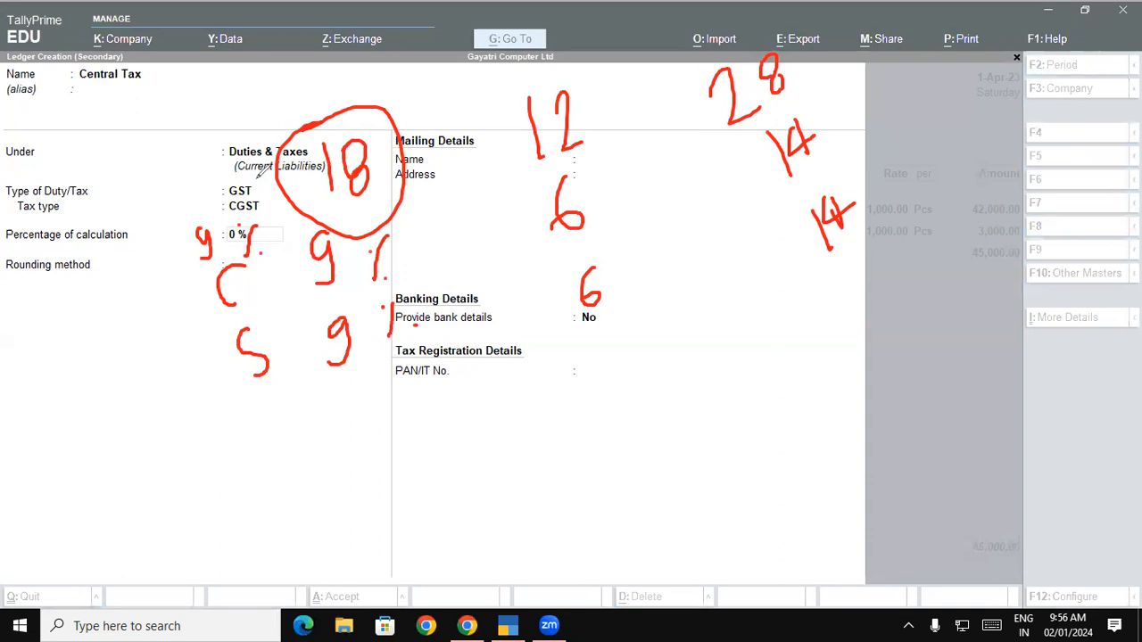
pyautogui.moveTo(759, 129)
pyautogui.mouseDown()
pyautogui.moveTo(785, 53)
pyautogui.moveTo(700, 16)
pyautogui.moveTo(718, 156)
pyautogui.moveTo(739, 112)
pyautogui.mouseUp()
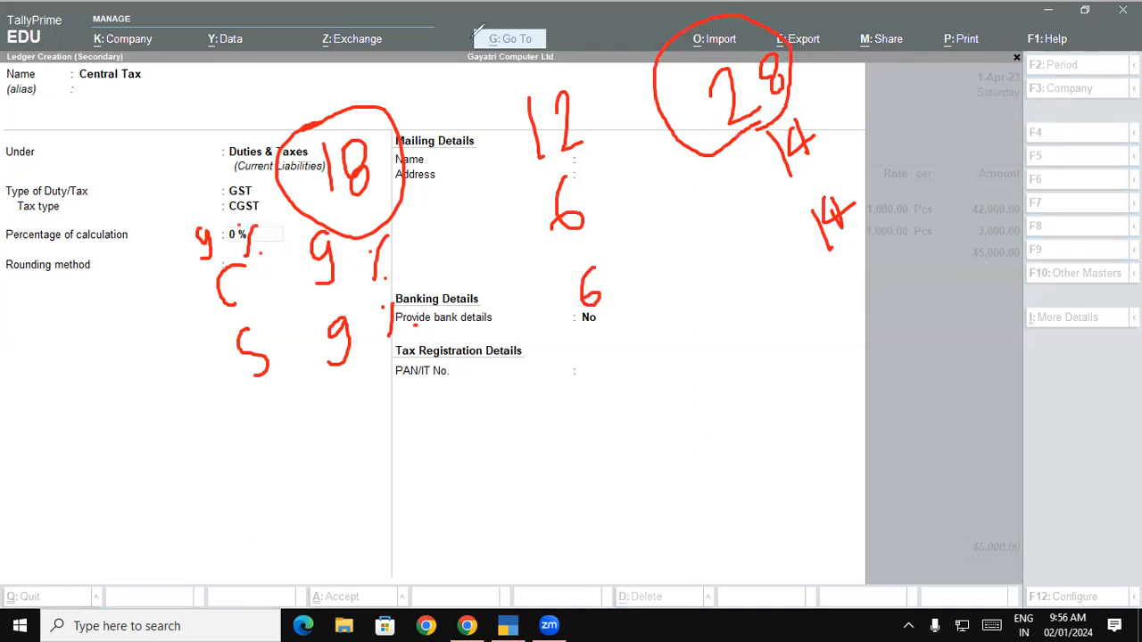
pyautogui.moveTo(219, 227)
pyautogui.mouseDown()
pyautogui.moveTo(233, 244)
pyautogui.moveTo(256, 229)
pyautogui.moveTo(228, 217)
pyautogui.mouseUp()
pyautogui.click(80, 427)
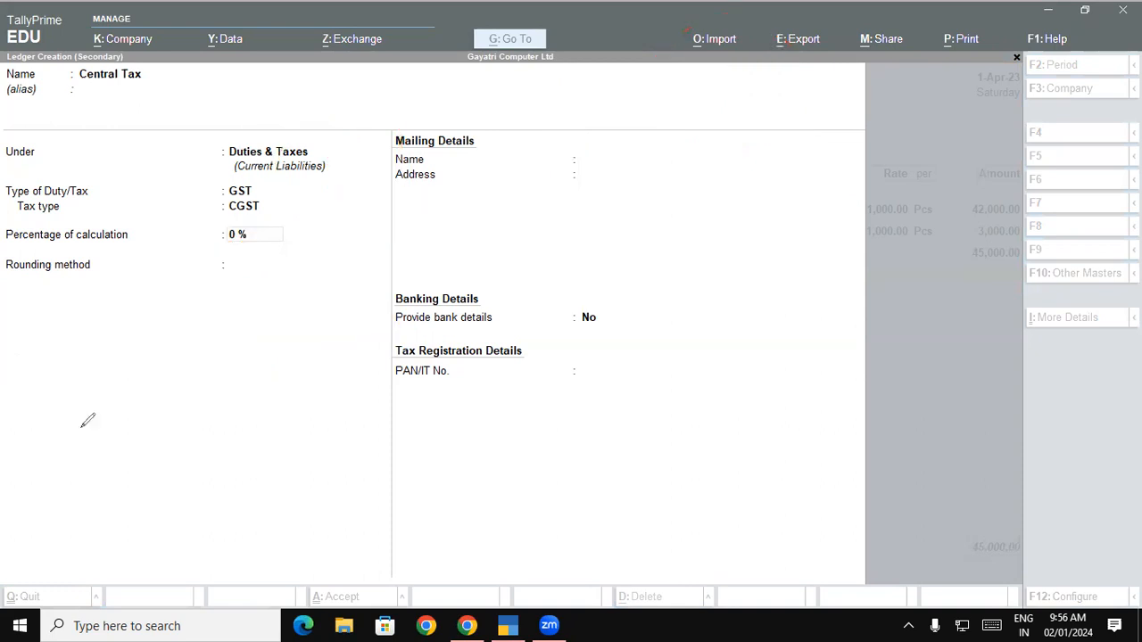
# Keep CGST as the tax type and 0 % as the percentage of calculation, and open the rounding method choices.
pyautogui.click(65, 211)
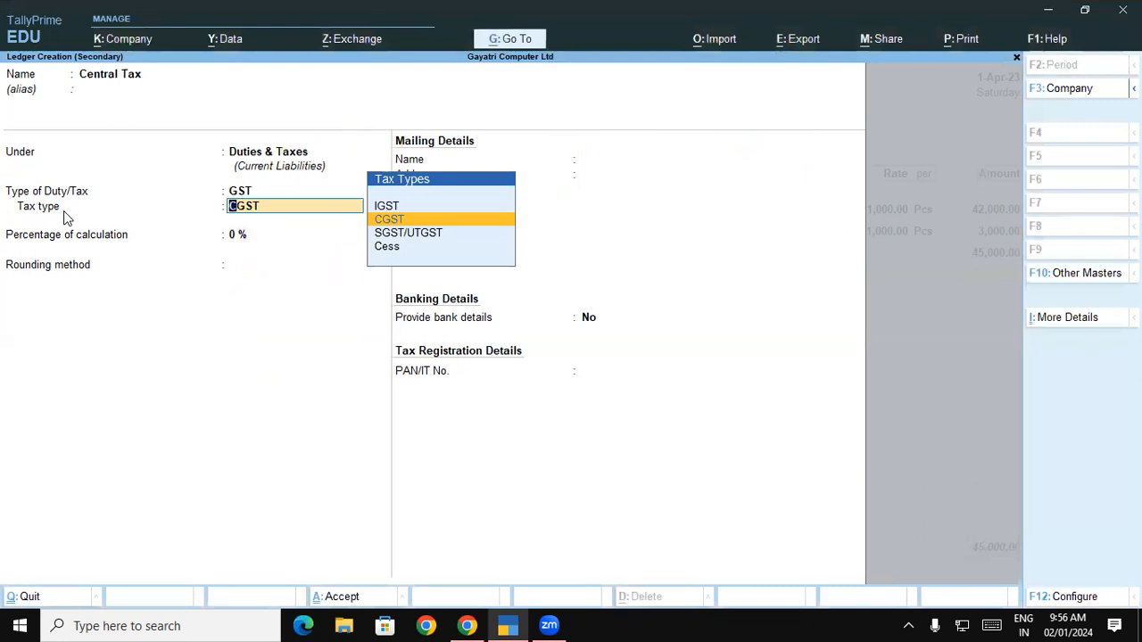
pyautogui.press('Return')
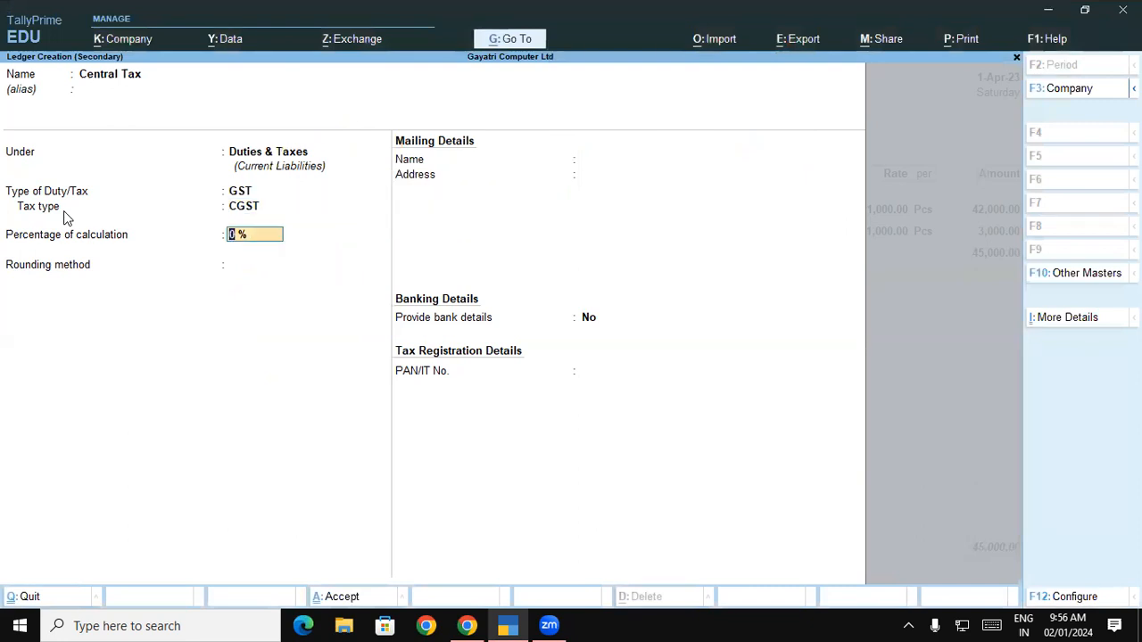
pyautogui.press('Return')
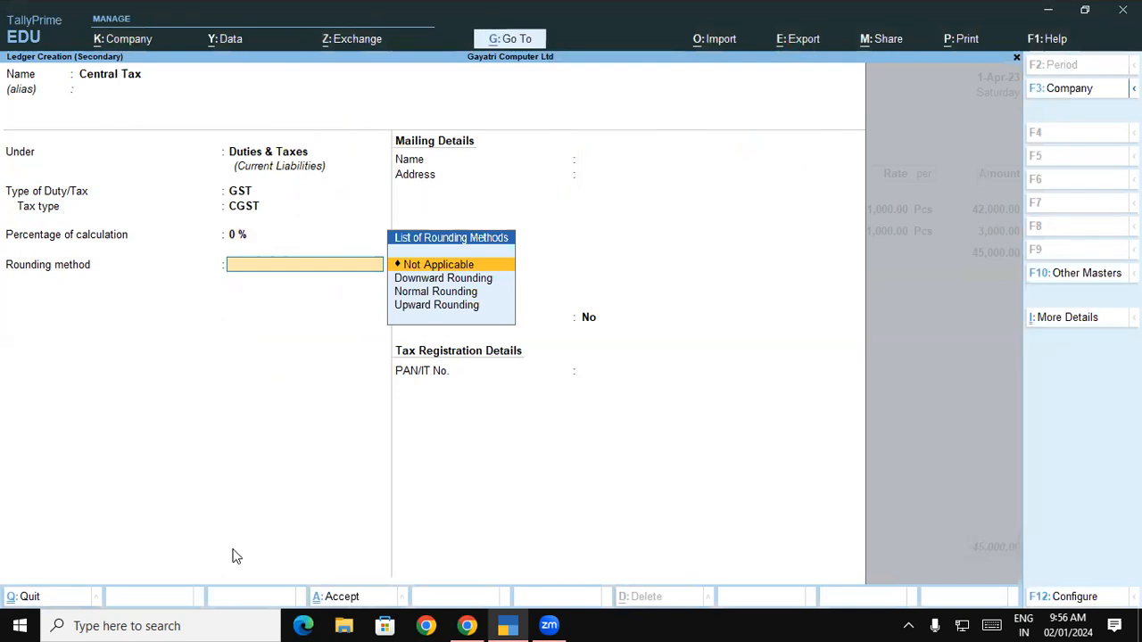
# Write the sample amounts 1.20 and 1.60 in red beside the rounding methods.
pyautogui.click(569, 153)
pyautogui.moveTo(583, 102); pyautogui.dragTo(583, 147)
pyautogui.click(607, 128)
pyautogui.moveTo(632, 105)
pyautogui.mouseDown()
pyautogui.moveTo(657, 130)
pyautogui.moveTo(662, 100)
pyautogui.mouseUp()
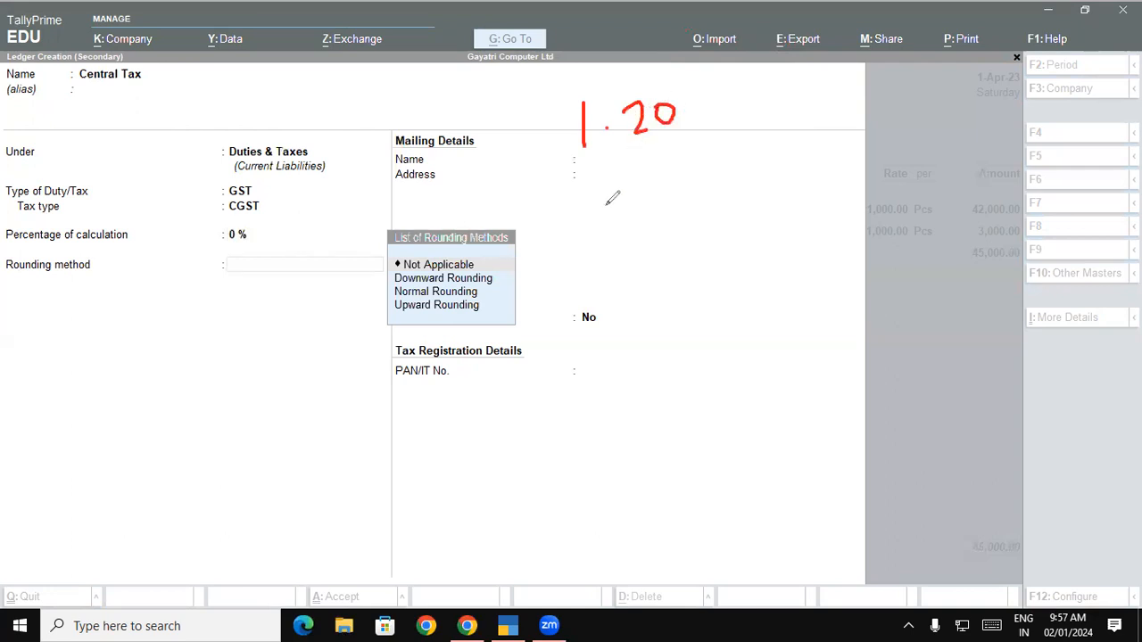
pyautogui.moveTo(576, 198); pyautogui.dragTo(565, 212)
pyautogui.moveTo(623, 192); pyautogui.dragTo(627, 236)
pyautogui.click(644, 225)
pyautogui.moveTo(680, 177)
pyautogui.mouseDown()
pyautogui.moveTo(666, 203)
pyautogui.moveTo(703, 201)
pyautogui.moveTo(691, 183)
pyautogui.mouseUp()
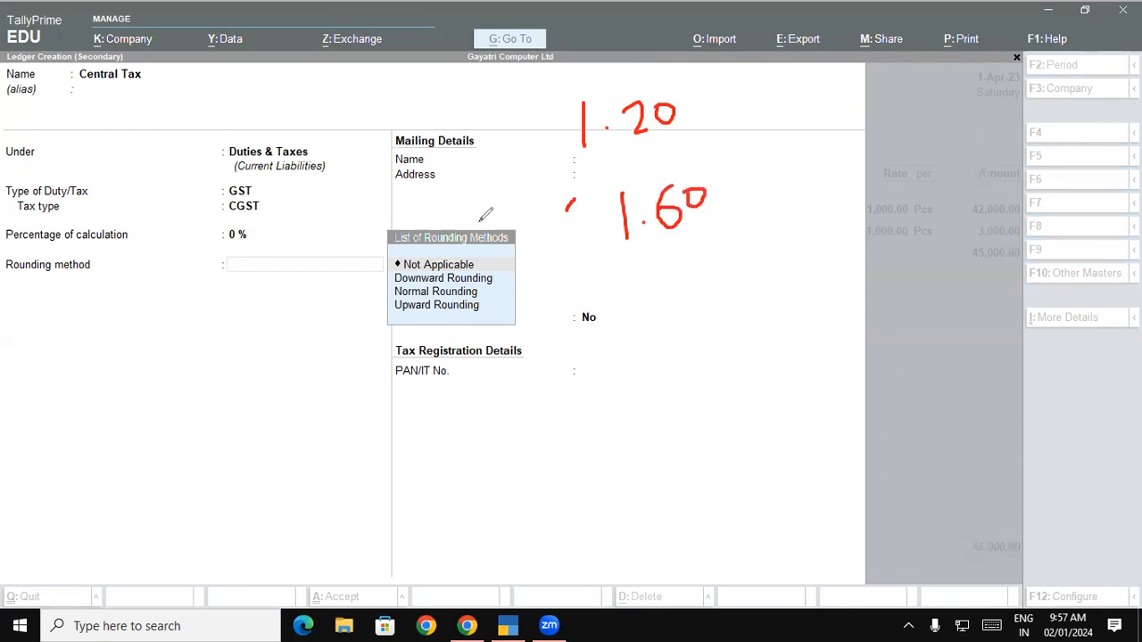
# Mark the Downward, Normal and Upward Rounding options in red and write an underlined range from 01 to 049.
pyautogui.moveTo(521, 277)
pyautogui.mouseDown()
pyautogui.moveTo(498, 281)
pyautogui.moveTo(498, 308)
pyautogui.mouseUp()
pyautogui.moveTo(157, 88)
pyautogui.mouseDown()
pyautogui.moveTo(159, 113)
pyautogui.moveTo(175, 79)
pyautogui.mouseUp()
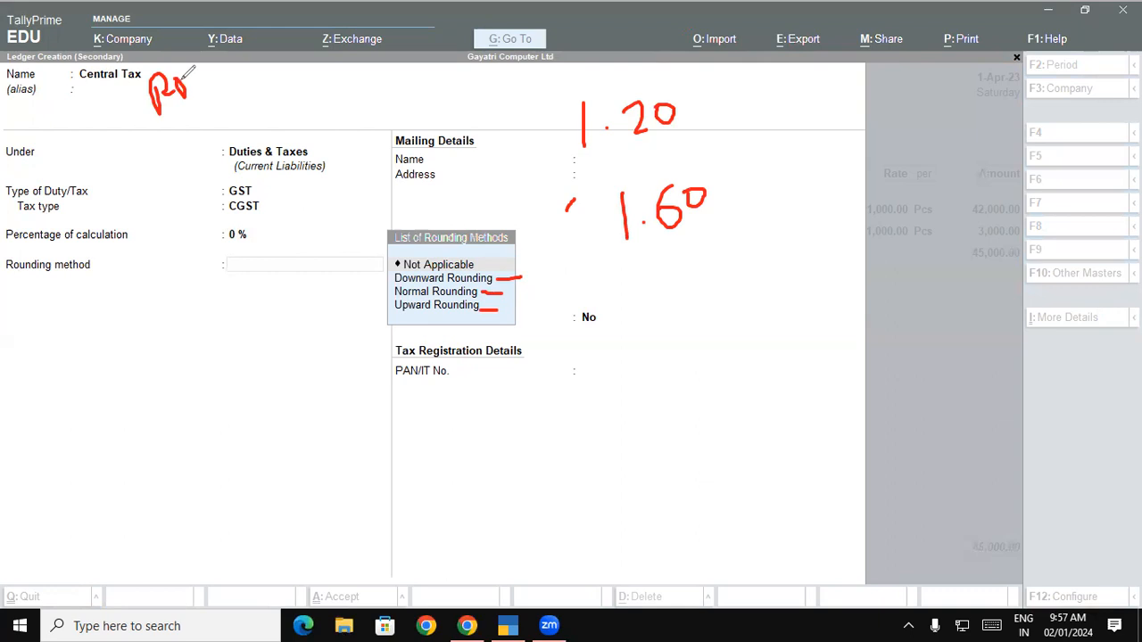
pyautogui.moveTo(113, 282)
pyautogui.mouseDown()
pyautogui.moveTo(113, 306)
pyautogui.moveTo(169, 270)
pyautogui.mouseUp()
pyautogui.moveTo(217, 231)
pyautogui.mouseDown()
pyautogui.moveTo(209, 253)
pyautogui.moveTo(218, 233)
pyautogui.moveTo(241, 239)
pyautogui.moveTo(253, 201)
pyautogui.moveTo(264, 226)
pyautogui.mouseUp()
pyautogui.moveTo(150, 310); pyautogui.dragTo(285, 239)
pyautogui.moveTo(179, 340); pyautogui.dragTo(235, 313)
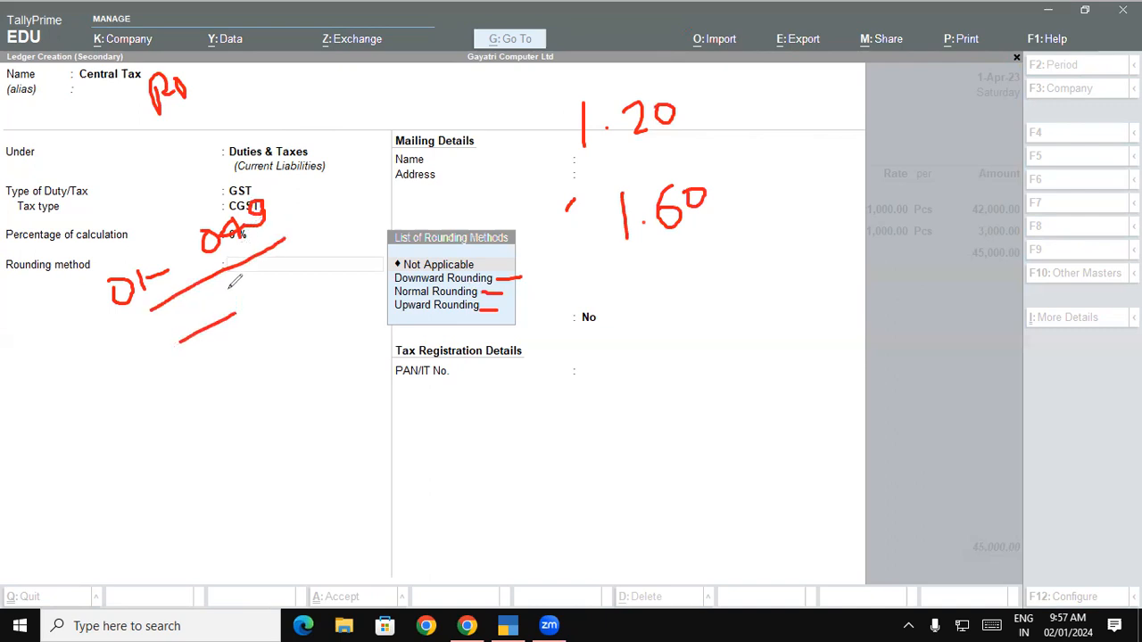
# Write the amounts 1.01 and 1.049 in red, underline them, and add a circled 1 as their rounded value.
pyautogui.moveTo(104, 406); pyautogui.dragTo(116, 446)
pyautogui.click(132, 422)
pyautogui.moveTo(153, 391)
pyautogui.mouseDown()
pyautogui.moveTo(161, 413)
pyautogui.moveTo(152, 388)
pyautogui.moveTo(192, 392)
pyautogui.mouseUp()
pyautogui.moveTo(127, 461); pyautogui.dragTo(136, 488)
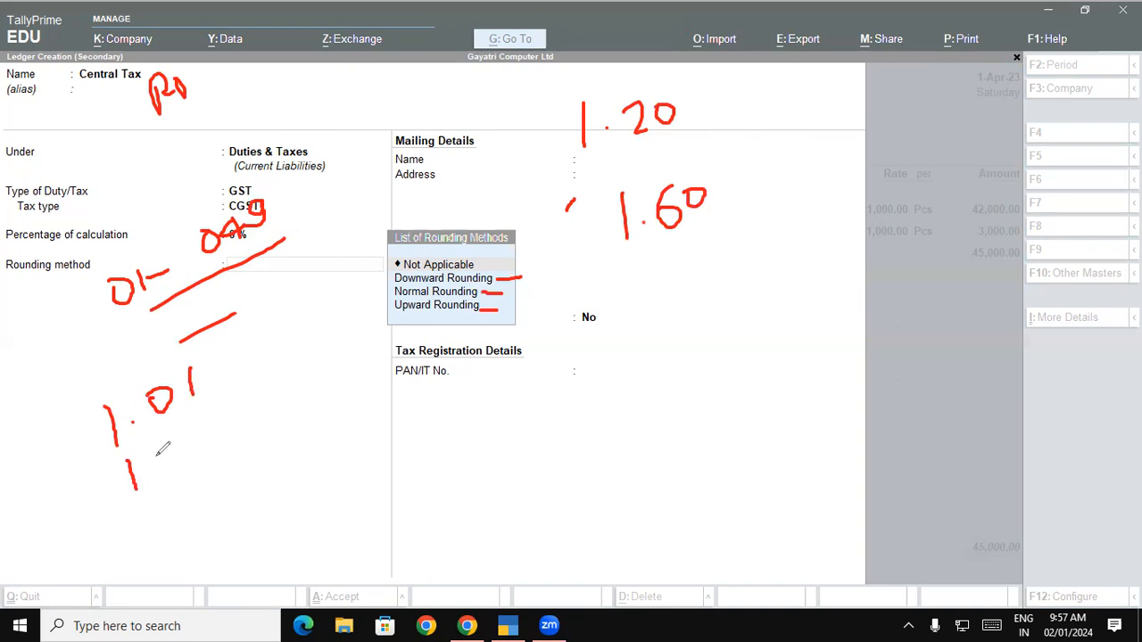
pyautogui.moveTo(188, 429)
pyautogui.mouseDown()
pyautogui.moveTo(222, 410)
pyautogui.moveTo(228, 426)
pyautogui.mouseUp()
pyautogui.moveTo(157, 488); pyautogui.dragTo(241, 435)
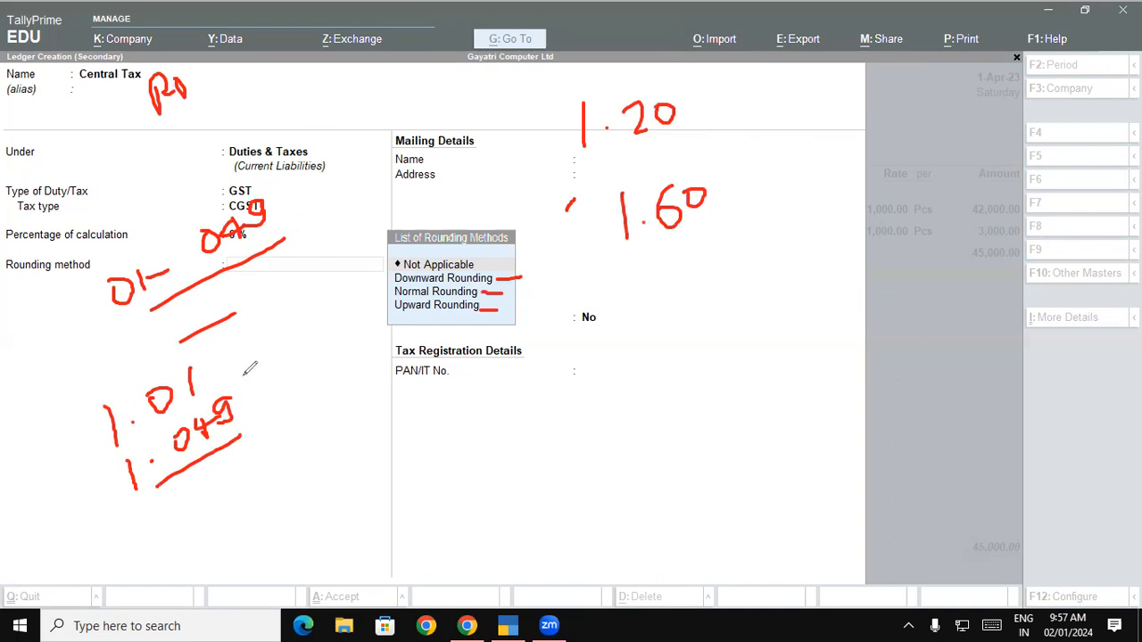
pyautogui.moveTo(290, 327)
pyautogui.mouseDown()
pyautogui.moveTo(294, 364)
pyautogui.moveTo(289, 327)
pyautogui.moveTo(281, 373)
pyautogui.moveTo(266, 314)
pyautogui.mouseUp()
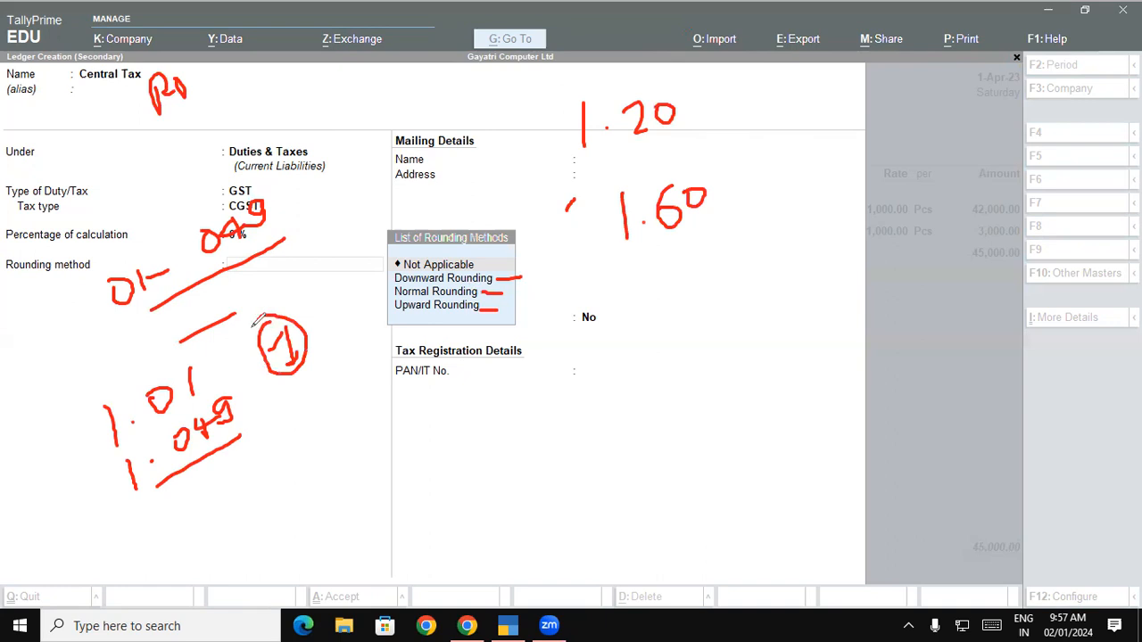
# Write amounts starting from 1.50 with 2 as their rounded value in red, and add arrows to both examples.
pyautogui.moveTo(311, 441); pyautogui.dragTo(314, 473)
pyautogui.moveTo(337, 428); pyautogui.dragTo(348, 461)
pyautogui.moveTo(337, 428)
pyautogui.mouseDown()
pyautogui.moveTo(360, 424)
pyautogui.moveTo(366, 443)
pyautogui.moveTo(376, 426)
pyautogui.mouseUp()
pyautogui.moveTo(325, 491); pyautogui.dragTo(325, 516)
pyautogui.click(353, 501)
pyautogui.moveTo(379, 476)
pyautogui.mouseDown()
pyautogui.moveTo(376, 504)
pyautogui.moveTo(397, 471)
pyautogui.moveTo(388, 484)
pyautogui.moveTo(448, 457)
pyautogui.moveTo(493, 453)
pyautogui.mouseUp()
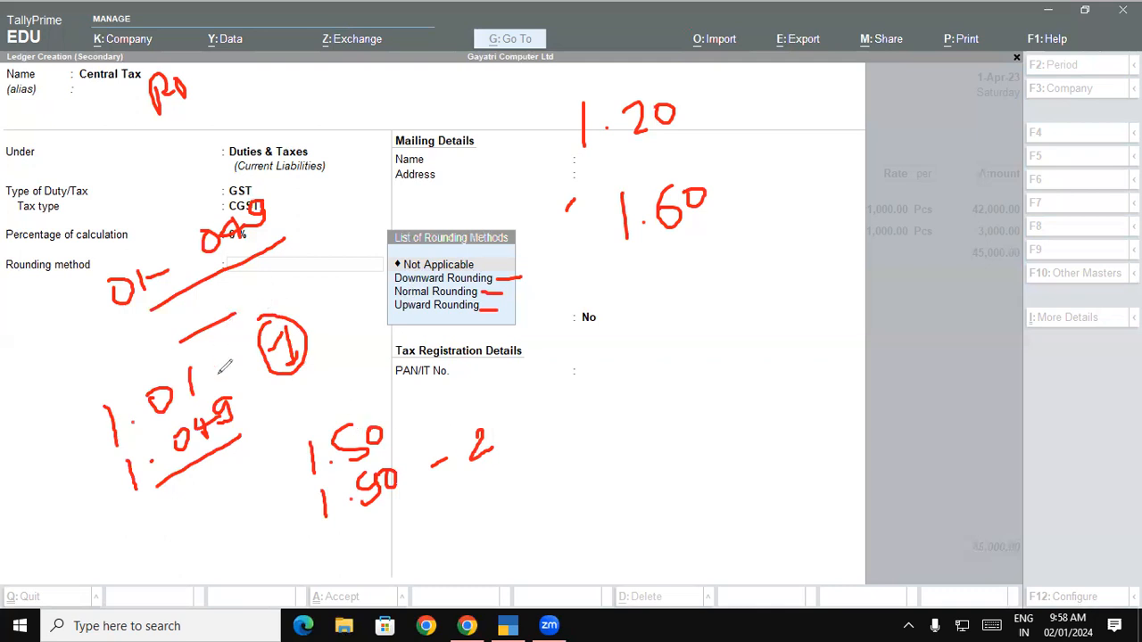
pyautogui.moveTo(286, 372)
pyautogui.mouseDown()
pyautogui.moveTo(263, 400)
pyautogui.moveTo(283, 394)
pyautogui.mouseUp()
pyautogui.moveTo(396, 419)
pyautogui.mouseDown()
pyautogui.moveTo(419, 412)
pyautogui.moveTo(413, 422)
pyautogui.mouseUp()
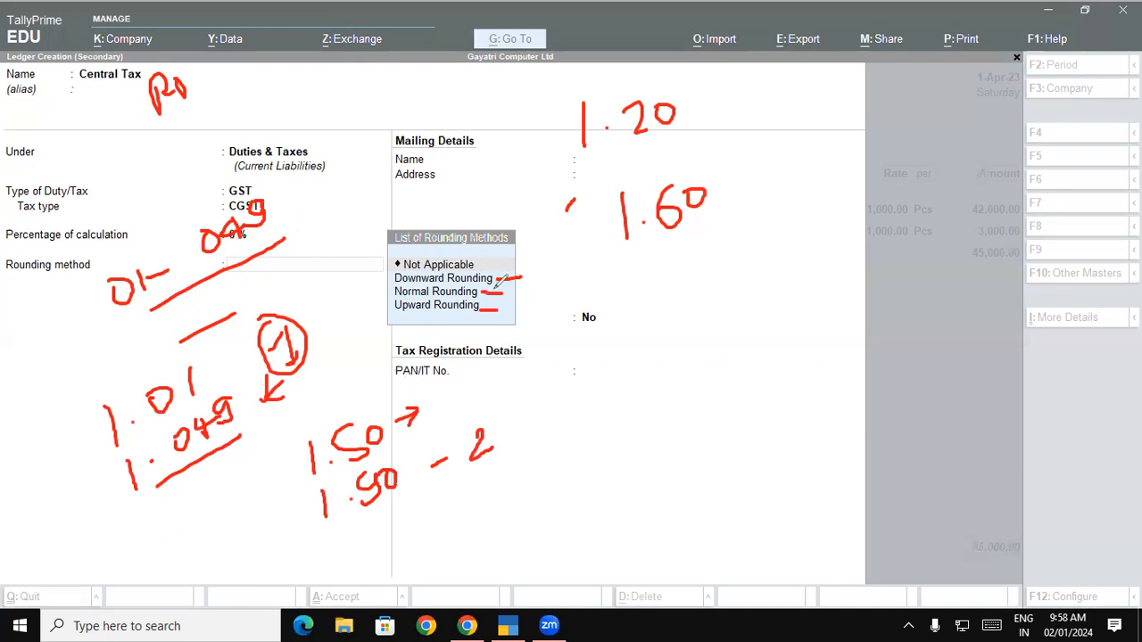
# Illustrate downward rounding in red by writing 1.99 and a circled 1.
pyautogui.moveTo(648, 351); pyautogui.dragTo(658, 394)
pyautogui.click(669, 370)
pyautogui.moveTo(693, 349)
pyautogui.mouseDown()
pyautogui.moveTo(683, 378)
pyautogui.moveTo(707, 349)
pyautogui.moveTo(701, 366)
pyautogui.mouseUp()
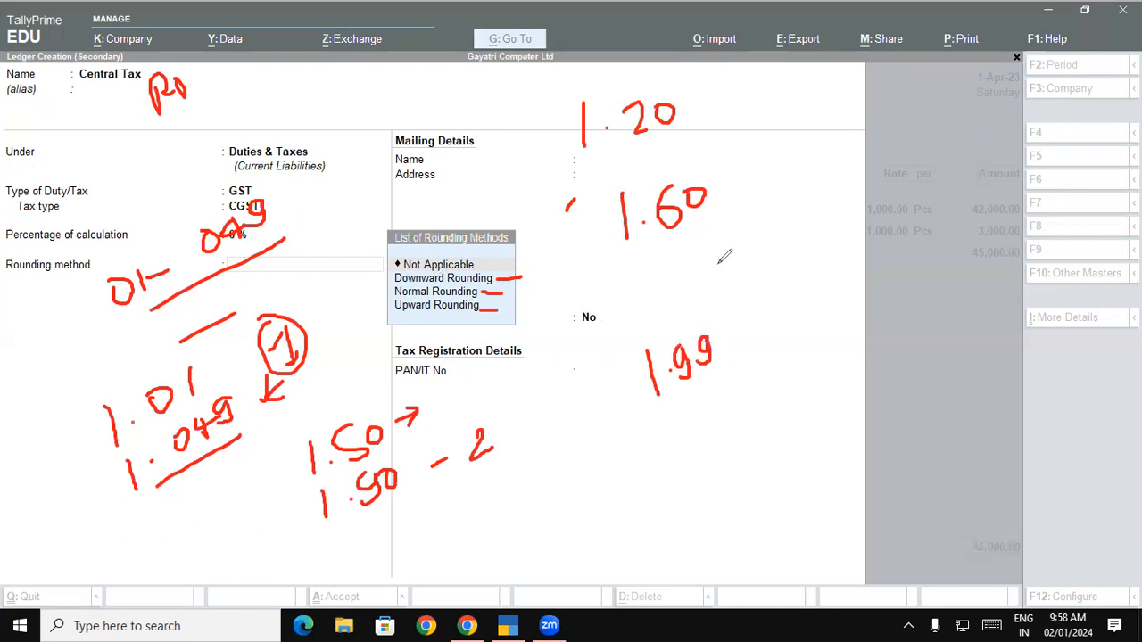
pyautogui.moveTo(739, 229); pyautogui.dragTo(737, 266)
pyautogui.moveTo(726, 267); pyautogui.dragTo(749, 260)
pyautogui.moveTo(728, 216)
pyautogui.mouseDown()
pyautogui.moveTo(752, 267)
pyautogui.moveTo(730, 212)
pyautogui.mouseUp()
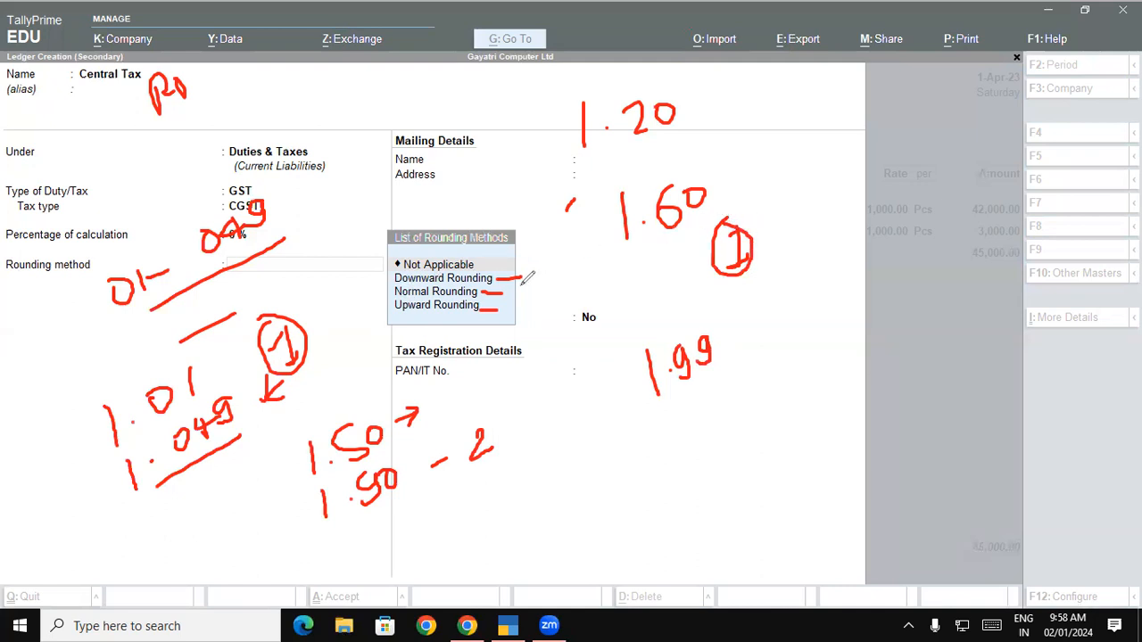
# Illustrate upward rounding in red by writing 1.1 with a 2 above it, and 1.99 - 2.
pyautogui.moveTo(827, 284); pyautogui.dragTo(833, 327)
pyautogui.moveTo(857, 283); pyautogui.dragTo(856, 317)
pyautogui.moveTo(891, 205)
pyautogui.mouseDown()
pyautogui.moveTo(899, 238)
pyautogui.moveTo(911, 234)
pyautogui.mouseUp()
pyautogui.moveTo(800, 114); pyautogui.dragTo(814, 155)
pyautogui.click(826, 136)
pyautogui.moveTo(847, 91)
pyautogui.mouseDown()
pyautogui.moveTo(835, 114)
pyautogui.moveTo(852, 98)
pyautogui.moveTo(845, 133)
pyautogui.moveTo(857, 123)
pyautogui.mouseUp()
pyautogui.click(874, 104)
pyautogui.moveTo(885, 71)
pyautogui.mouseDown()
pyautogui.moveTo(892, 91)
pyautogui.moveTo(909, 79)
pyautogui.mouseUp()
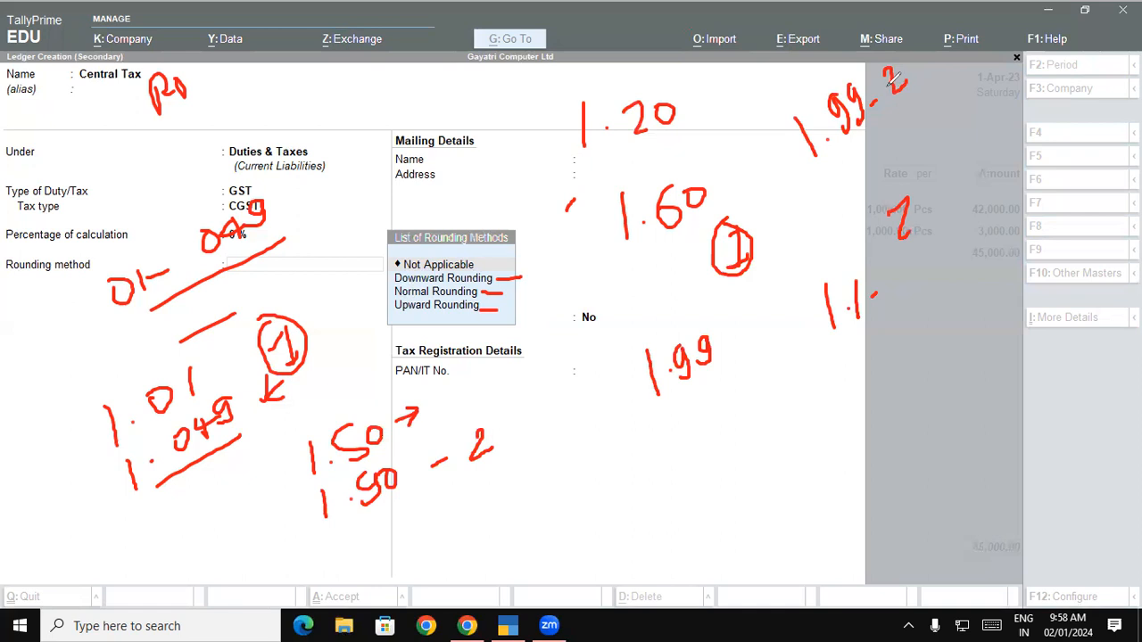
# Underline Normal Rounding in red, write 1 and 2 beside its examples, and clear all the annotations.
pyautogui.moveTo(396, 301); pyautogui.dragTo(437, 298)
pyautogui.moveTo(163, 497); pyautogui.dragTo(168, 546)
pyautogui.moveTo(536, 457)
pyautogui.mouseDown()
pyautogui.moveTo(540, 483)
pyautogui.moveTo(561, 476)
pyautogui.mouseUp()
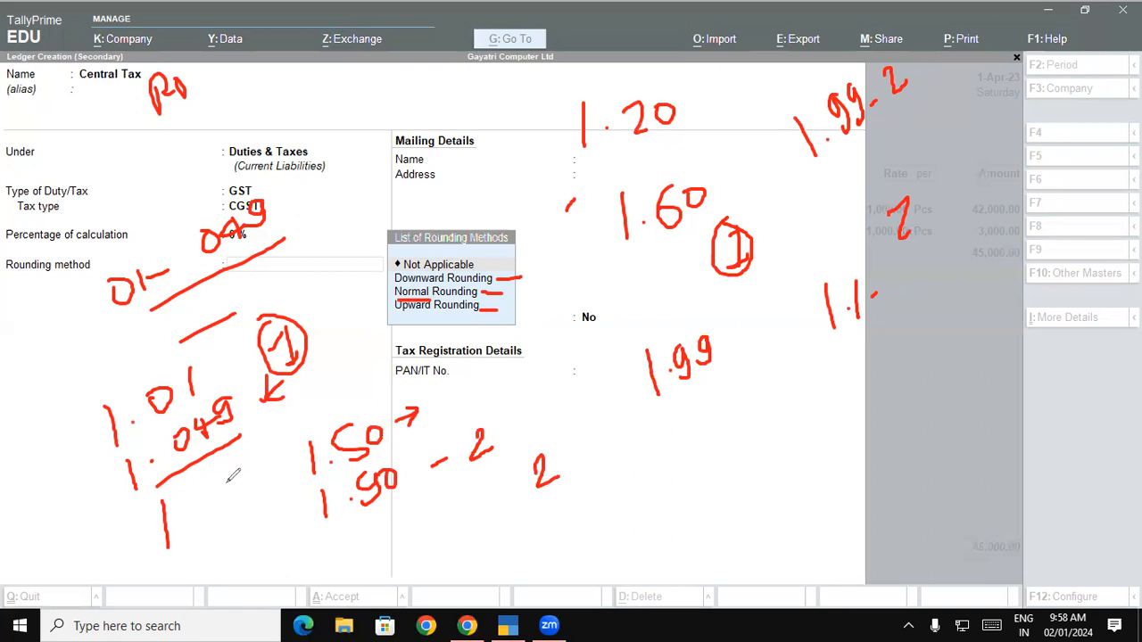
pyautogui.click(72, 506)
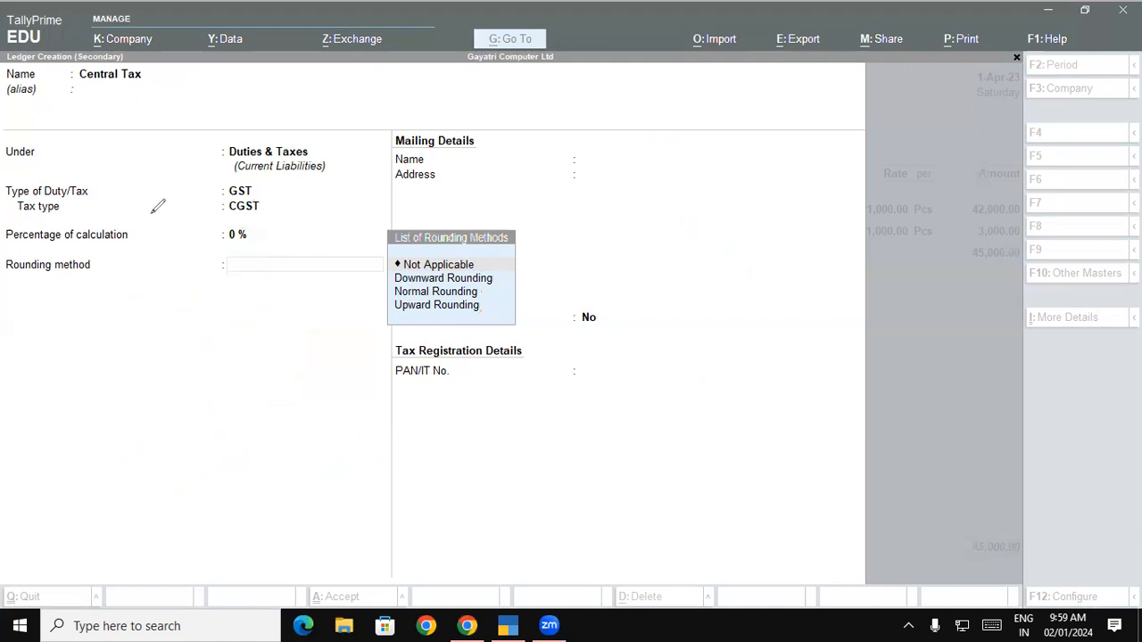
# Illustrate upward rounding in red by writing 1.1 and an underlined 1.49 with a 2, and add an arrow beside Upward Rounding.
pyautogui.click(148, 131)
pyautogui.moveTo(189, 135); pyautogui.dragTo(196, 153)
pyautogui.moveTo(307, 89); pyautogui.dragTo(318, 128)
pyautogui.click(330, 114)
pyautogui.click(346, 81)
pyautogui.moveTo(346, 79)
pyautogui.mouseDown()
pyautogui.moveTo(350, 105)
pyautogui.moveTo(372, 86)
pyautogui.moveTo(368, 105)
pyautogui.mouseUp()
pyautogui.moveTo(341, 142); pyautogui.dragTo(397, 113)
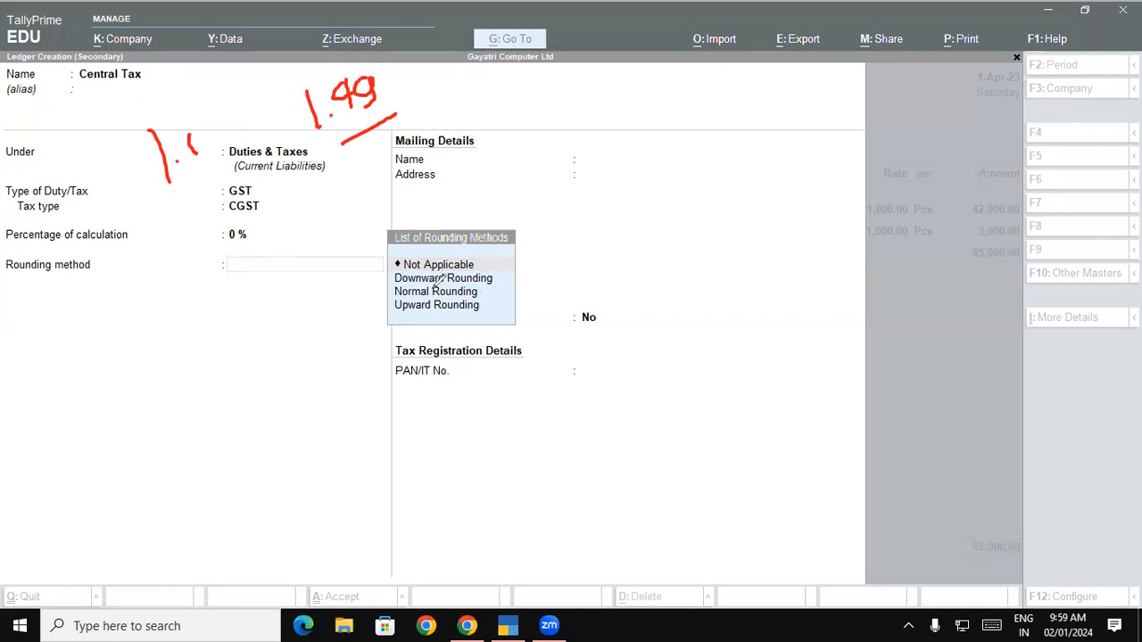
pyautogui.moveTo(426, 76); pyautogui.dragTo(457, 61)
pyautogui.moveTo(485, 306)
pyautogui.mouseDown()
pyautogui.moveTo(509, 306)
pyautogui.moveTo(498, 317)
pyautogui.mouseUp()
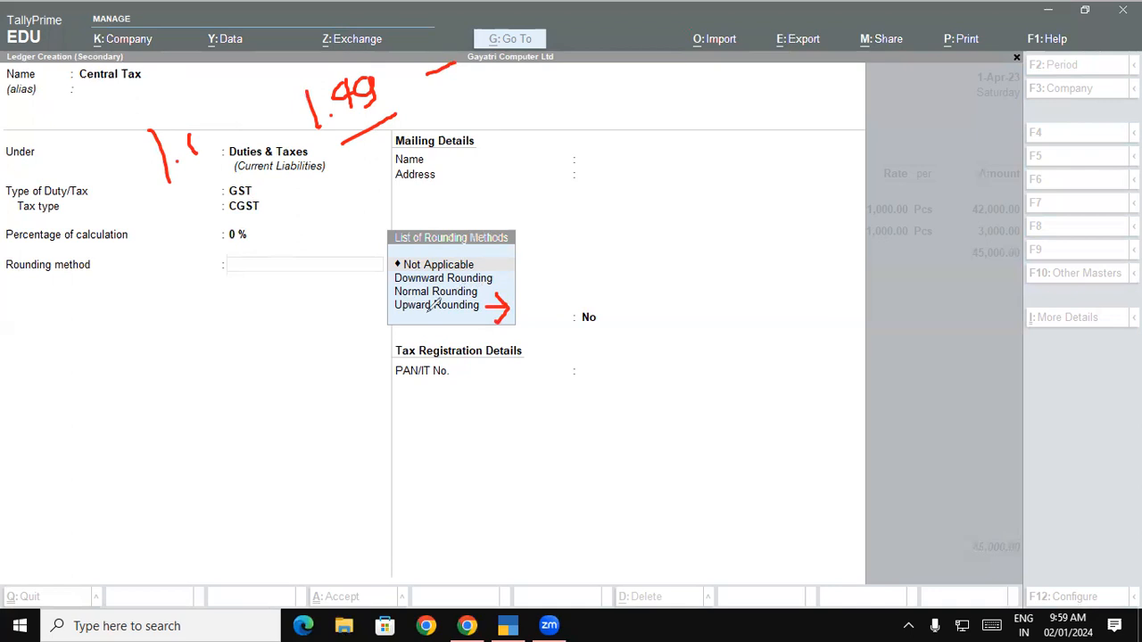
pyautogui.moveTo(528, 36)
pyautogui.mouseDown()
pyautogui.moveTo(538, 18)
pyautogui.moveTo(554, 48)
pyautogui.mouseUp()
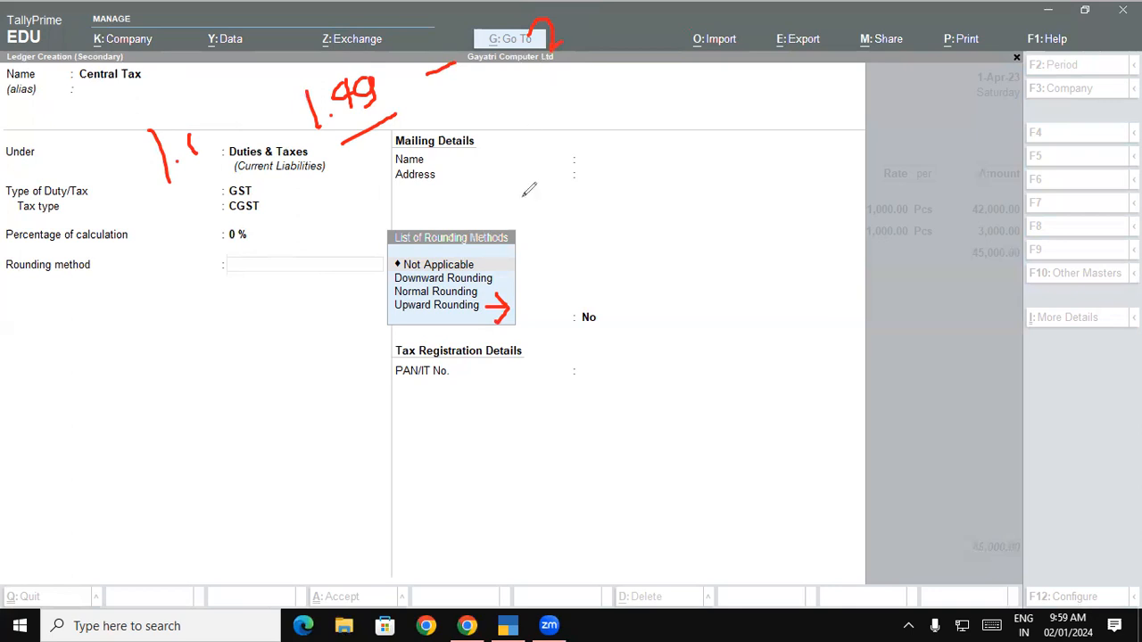
# Mark Downward Rounding in red, write 1.99 - 1 with the 99 circled, add a circled 1, and clear all the annotations.
pyautogui.moveTo(494, 277); pyautogui.dragTo(512, 267)
pyautogui.moveTo(105, 275); pyautogui.dragTo(121, 324)
pyautogui.click(138, 301)
pyautogui.moveTo(181, 253)
pyautogui.mouseDown()
pyautogui.moveTo(194, 253)
pyautogui.moveTo(189, 278)
pyautogui.mouseUp()
pyautogui.moveTo(229, 239)
pyautogui.mouseDown()
pyautogui.moveTo(214, 245)
pyautogui.moveTo(226, 268)
pyautogui.moveTo(322, 237)
pyautogui.mouseUp()
pyautogui.moveTo(214, 222)
pyautogui.mouseDown()
pyautogui.moveTo(185, 223)
pyautogui.moveTo(203, 311)
pyautogui.mouseUp()
pyautogui.moveTo(273, 264); pyautogui.dragTo(214, 212)
pyautogui.moveTo(146, 357); pyautogui.dragTo(161, 401)
pyautogui.moveTo(141, 346)
pyautogui.mouseDown()
pyautogui.moveTo(122, 383)
pyautogui.moveTo(153, 341)
pyautogui.moveTo(134, 349)
pyautogui.mouseUp()
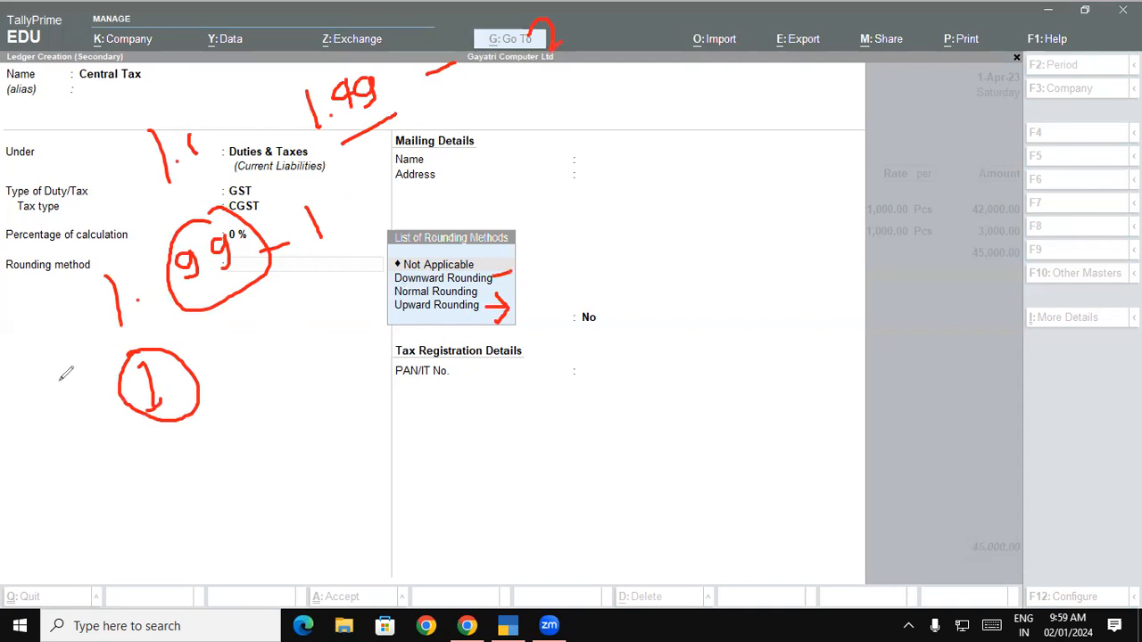
pyautogui.press('e')
# Illustrate normal rounding in red with the ranges 0-49 and 50-99, mark Normal Rounding, and clear all the annotations.
pyautogui.moveTo(186, 140)
pyautogui.mouseDown()
pyautogui.moveTo(202, 176)
pyautogui.moveTo(191, 145)
pyautogui.moveTo(240, 143)
pyautogui.mouseUp()
pyautogui.moveTo(255, 111)
pyautogui.mouseDown()
pyautogui.moveTo(267, 145)
pyautogui.moveTo(273, 131)
pyautogui.moveTo(266, 143)
pyautogui.mouseUp()
pyautogui.moveTo(287, 102); pyautogui.dragTo(286, 132)
pyautogui.moveTo(264, 193); pyautogui.dragTo(275, 188)
pyautogui.moveTo(460, 88)
pyautogui.mouseDown()
pyautogui.moveTo(456, 106)
pyautogui.moveTo(479, 82)
pyautogui.moveTo(486, 98)
pyautogui.moveTo(571, 70)
pyautogui.moveTo(560, 102)
pyautogui.mouseUp()
pyautogui.moveTo(589, 52); pyautogui.dragTo(585, 97)
pyautogui.moveTo(624, 46)
pyautogui.mouseDown()
pyautogui.moveTo(626, 79)
pyautogui.moveTo(613, 68)
pyautogui.mouseUp()
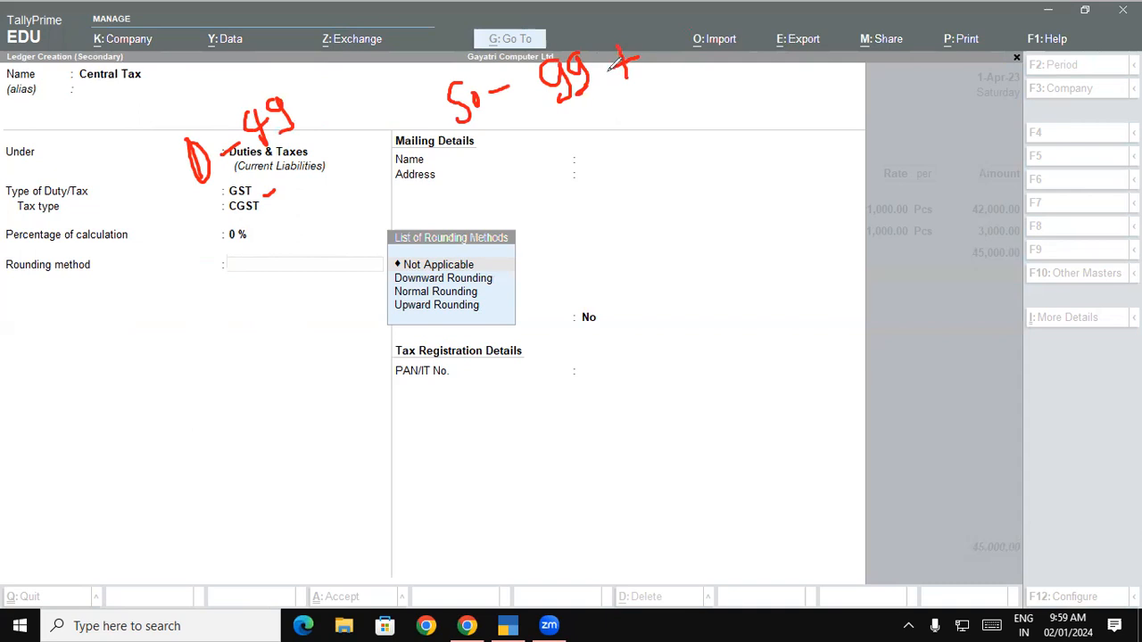
pyautogui.moveTo(509, 291); pyautogui.dragTo(478, 292)
pyautogui.click(87, 416)
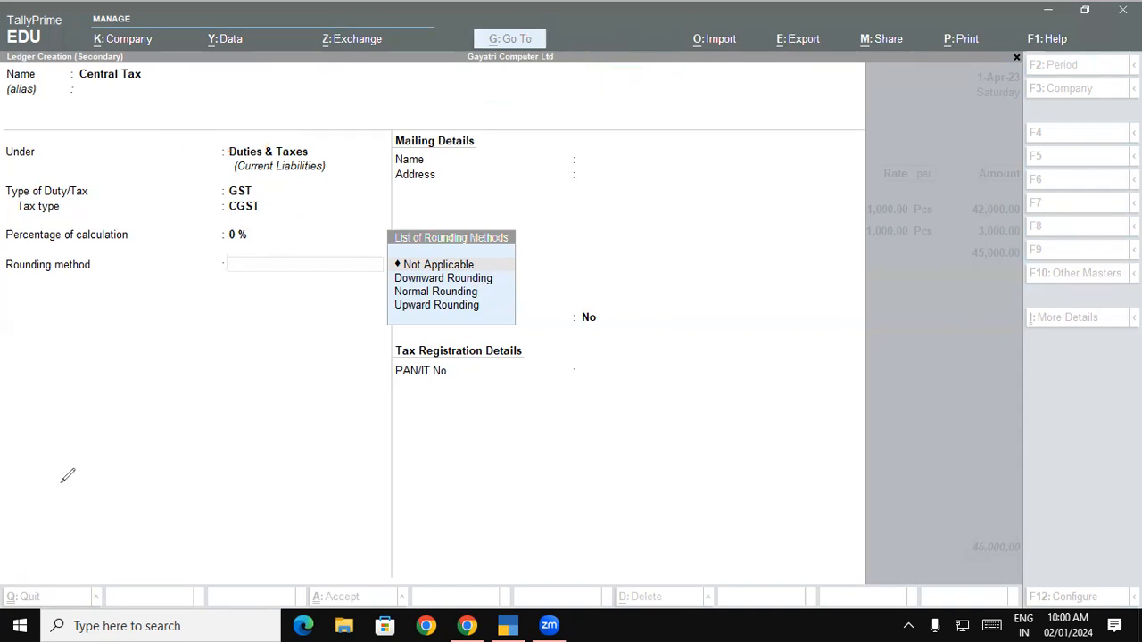
# Set the Central Tax ledger's rounding method to Not Applicable, leave bank details at No, and save the ledger.
pyautogui.click(444, 265)
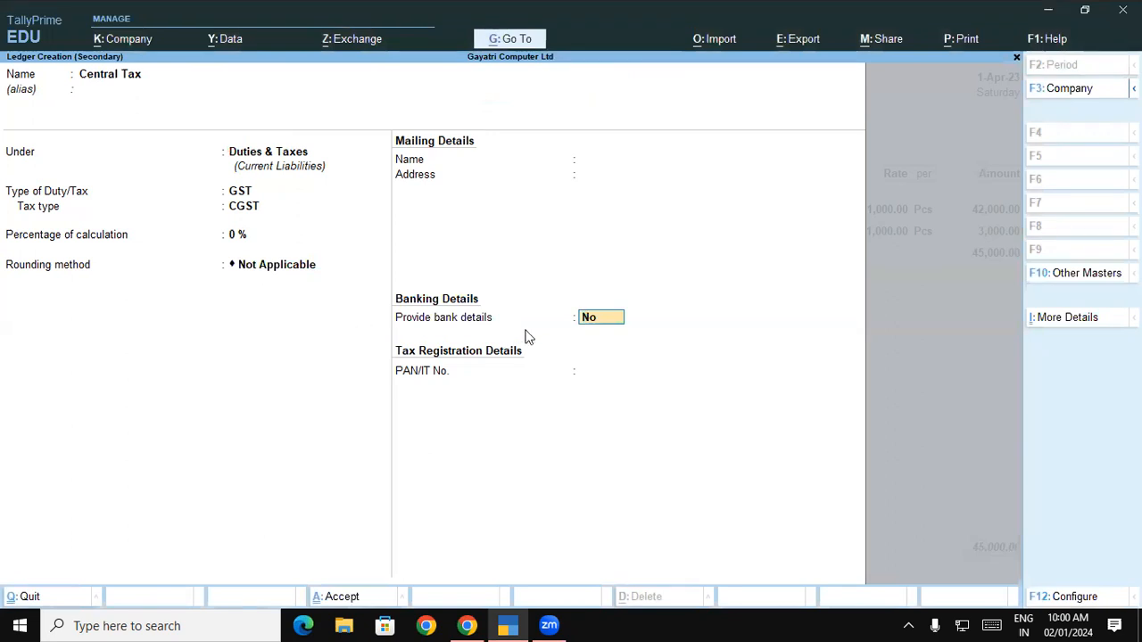
pyautogui.press('Return')
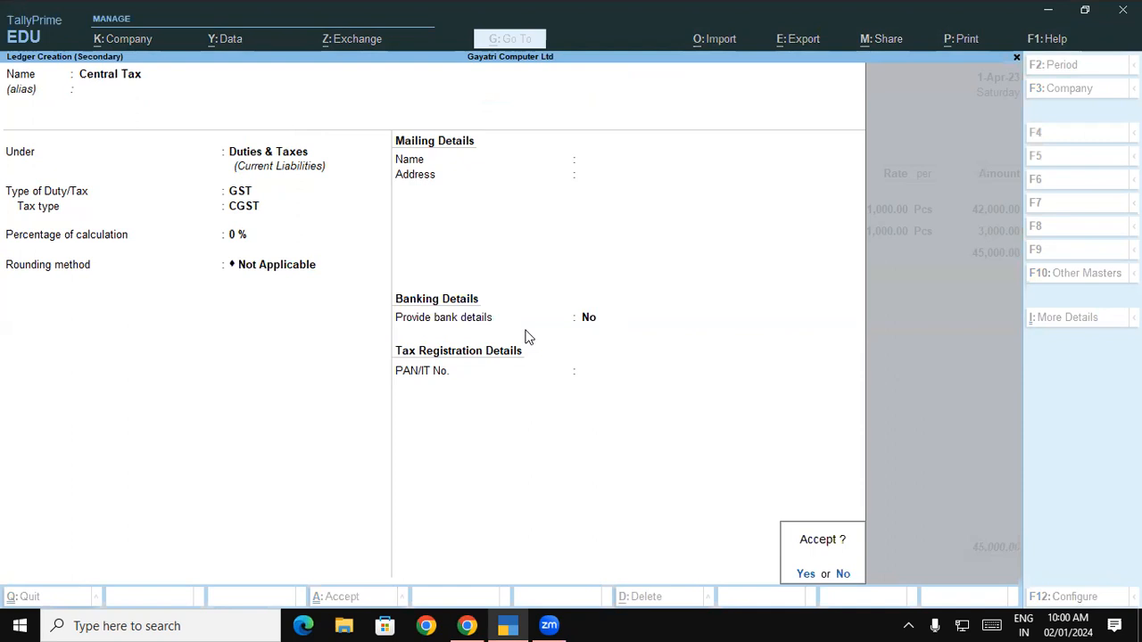
pyautogui.press('Return')
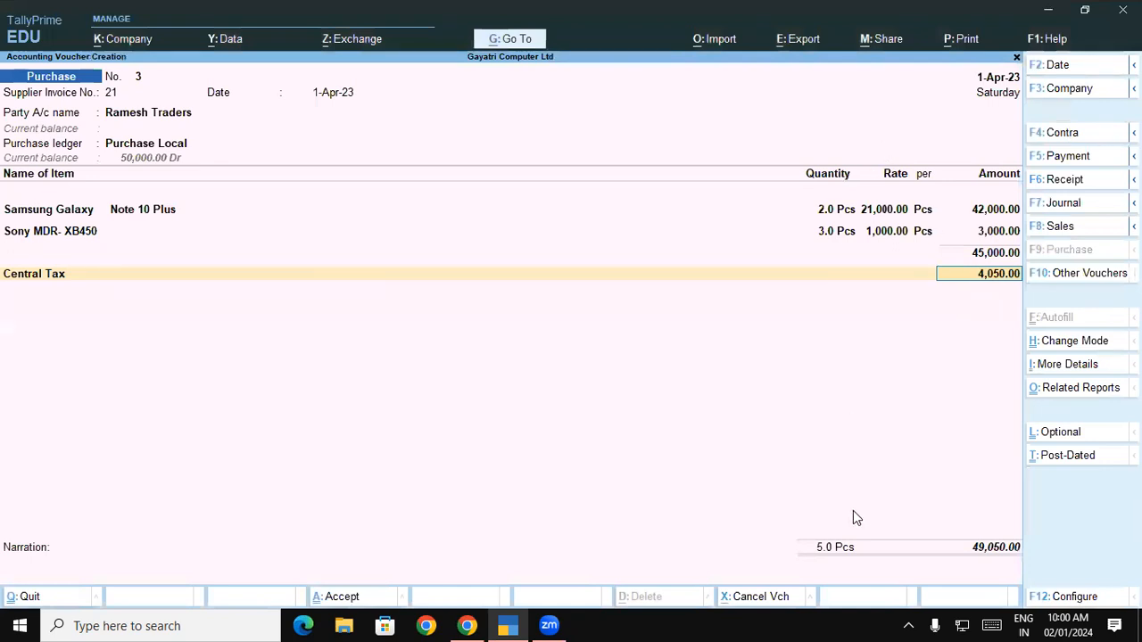
# Circle the Central Tax amount in red on the purchase voucher, and clear the annotation.
pyautogui.moveTo(1012, 221)
pyautogui.mouseDown()
pyautogui.moveTo(986, 308)
pyautogui.moveTo(981, 250)
pyautogui.mouseUp()
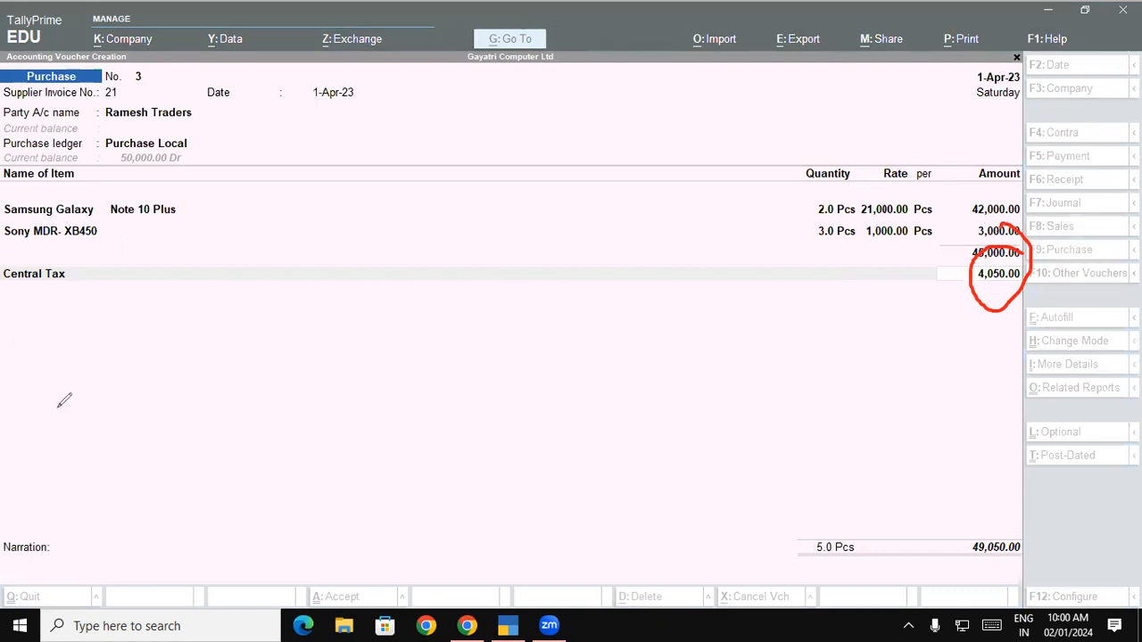
pyautogui.hotkey('ctrl', 'z')
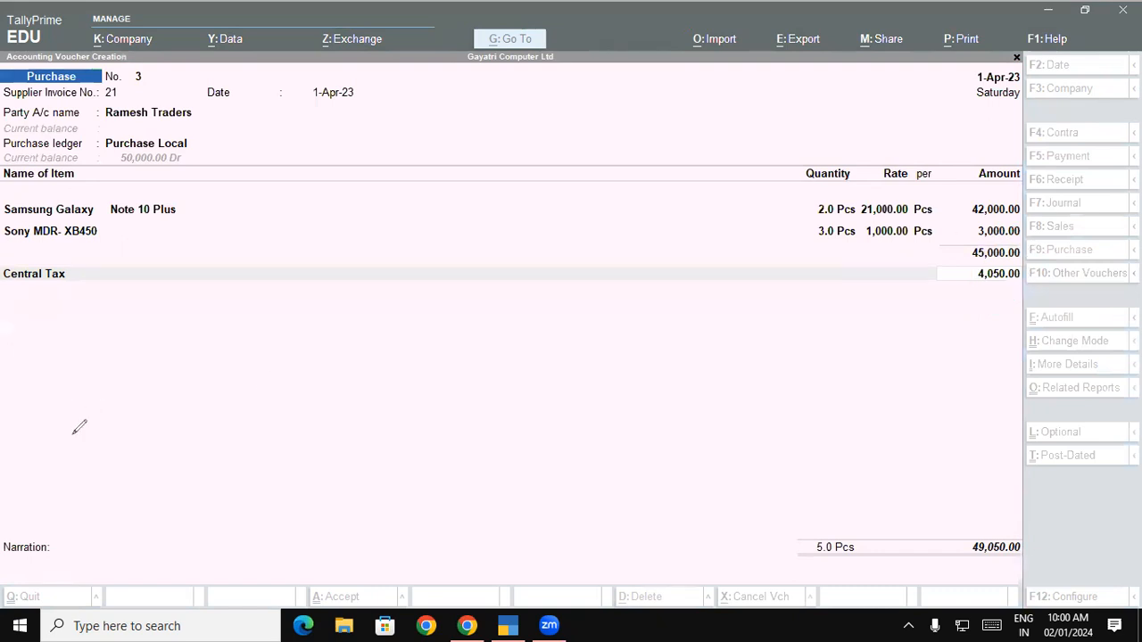
pyautogui.click(176, 362)
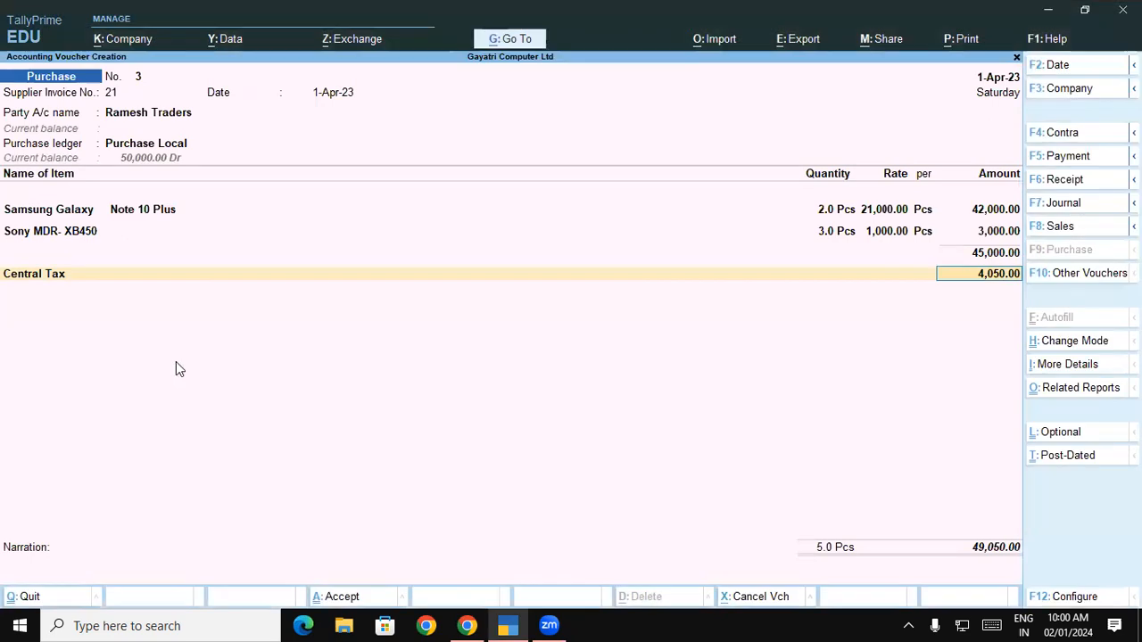
# Accept the Central Tax amount and start a new ledger named State Tax, as given in the PDF, under Duties & Taxes.
pyautogui.press('Return')
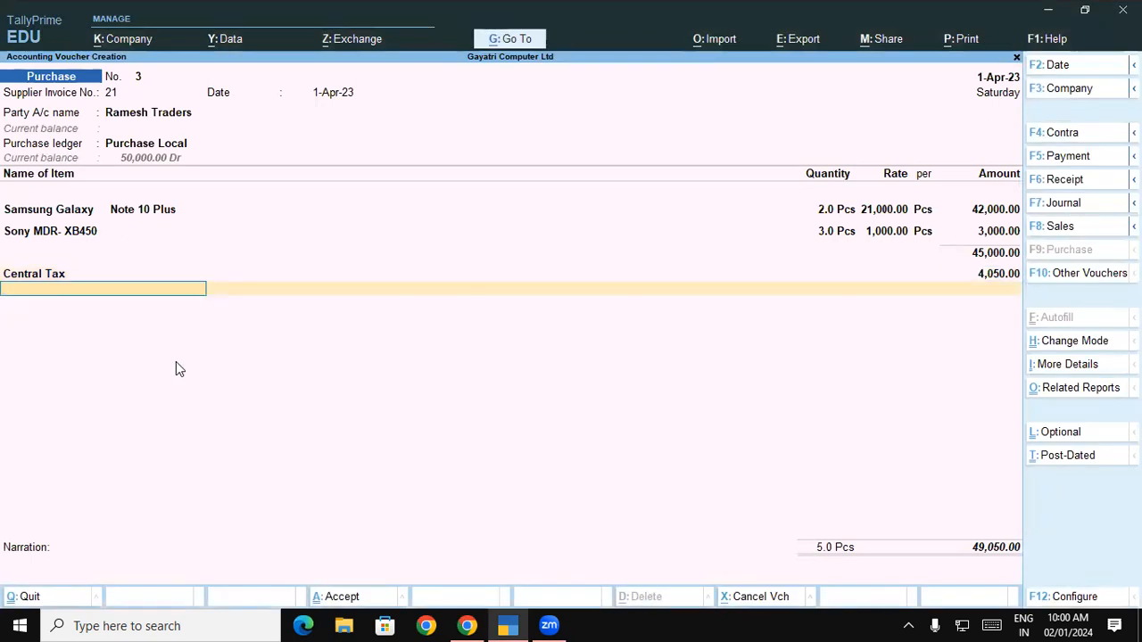
pyautogui.hotkey('alt', 'c')
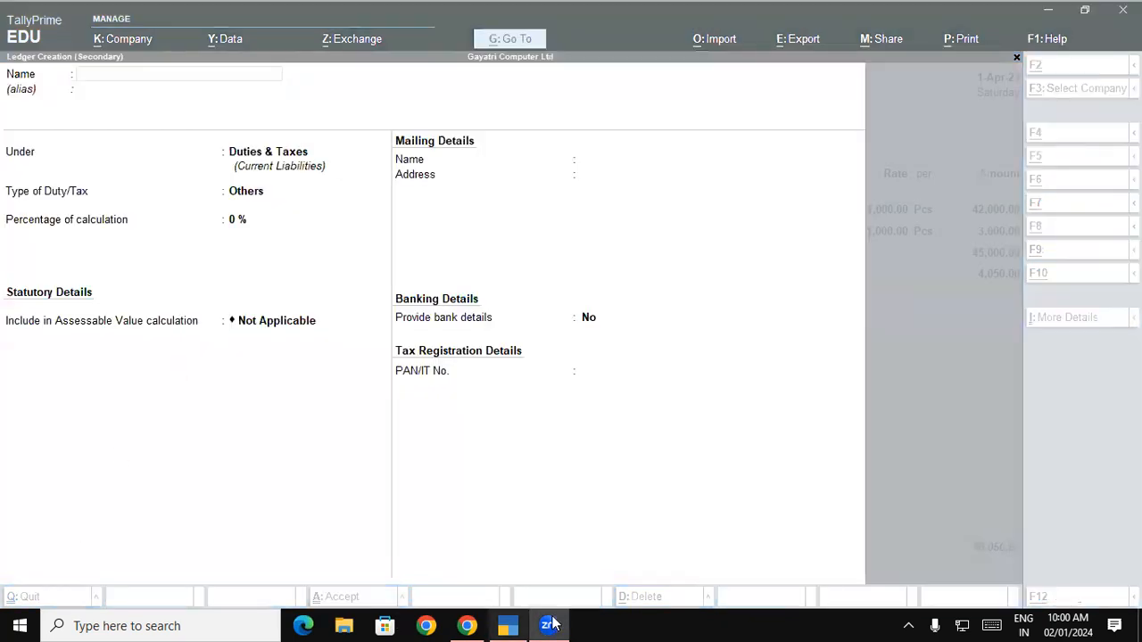
pyautogui.click(466, 626)
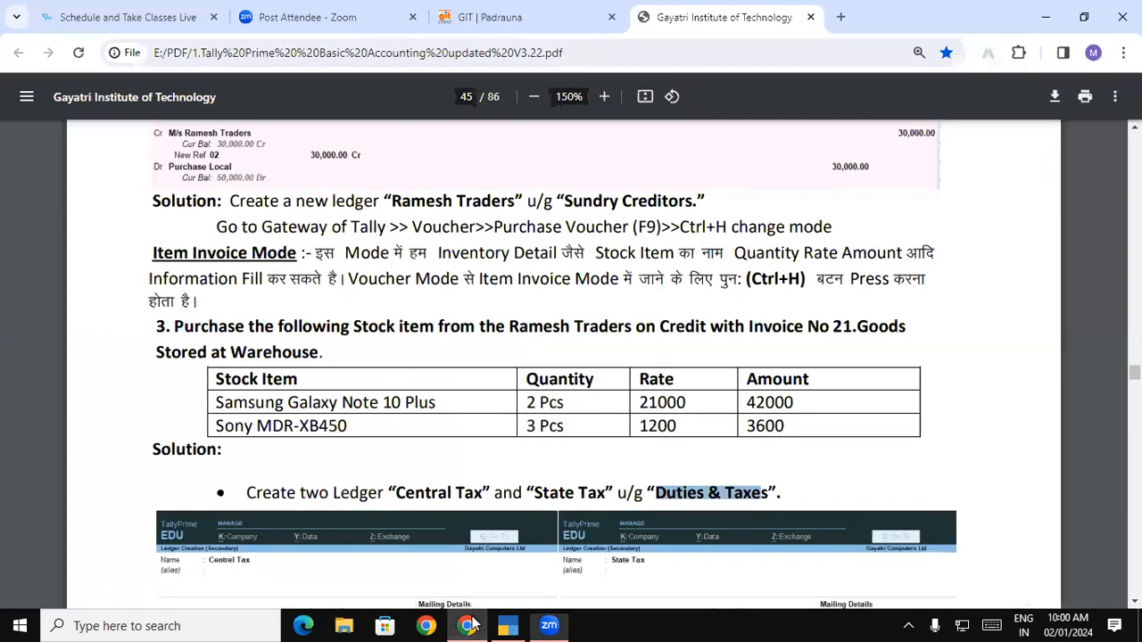
pyautogui.click(538, 493)
pyautogui.moveTo(536, 492); pyautogui.dragTo(605, 492)
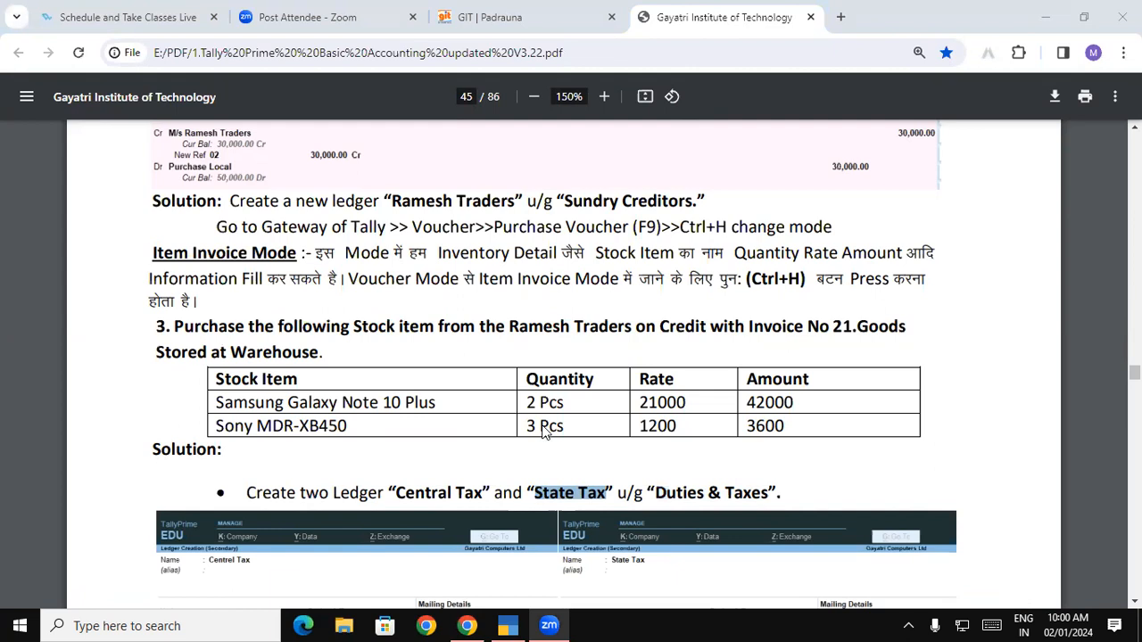
pyautogui.hotkey('alt', 'Tab')
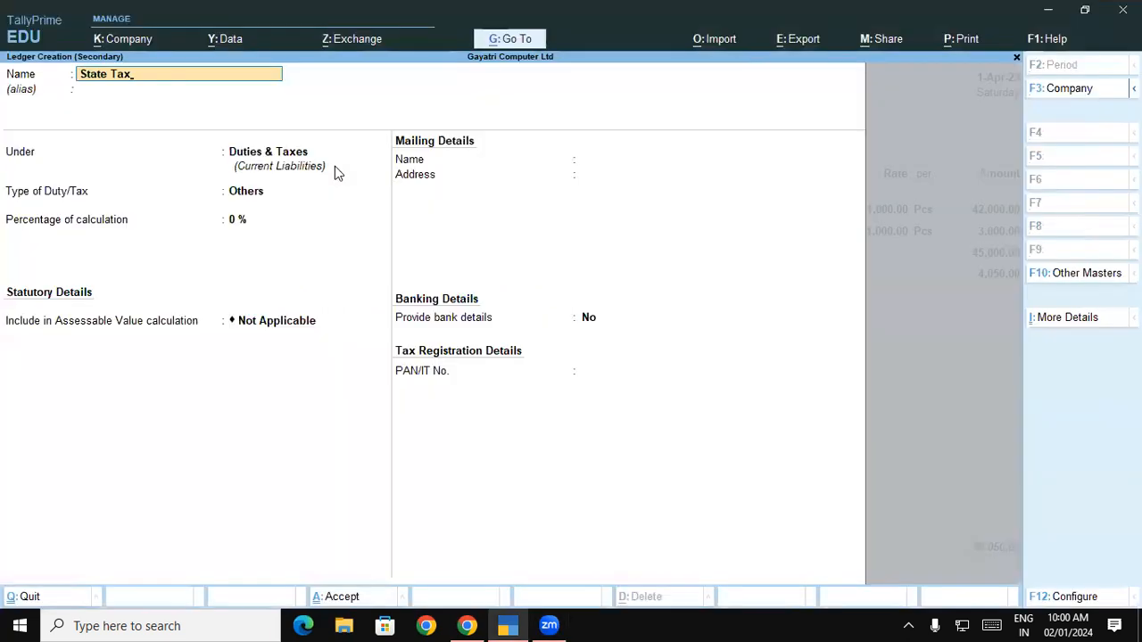
pyautogui.press('Return')
pyautogui.press('Return')
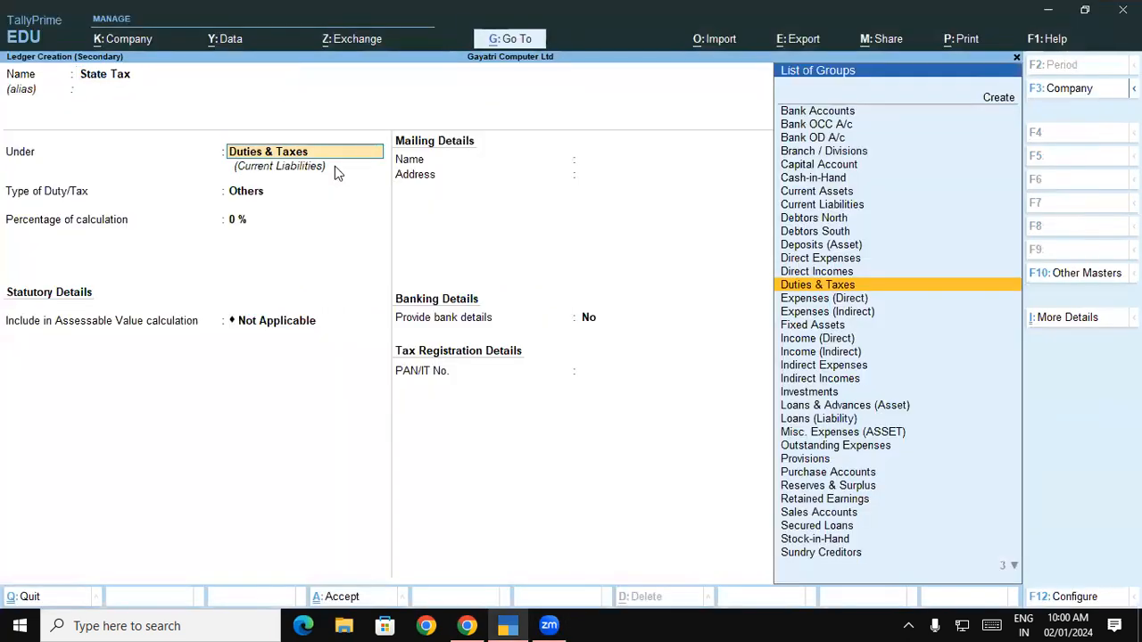
pyautogui.press('Return')
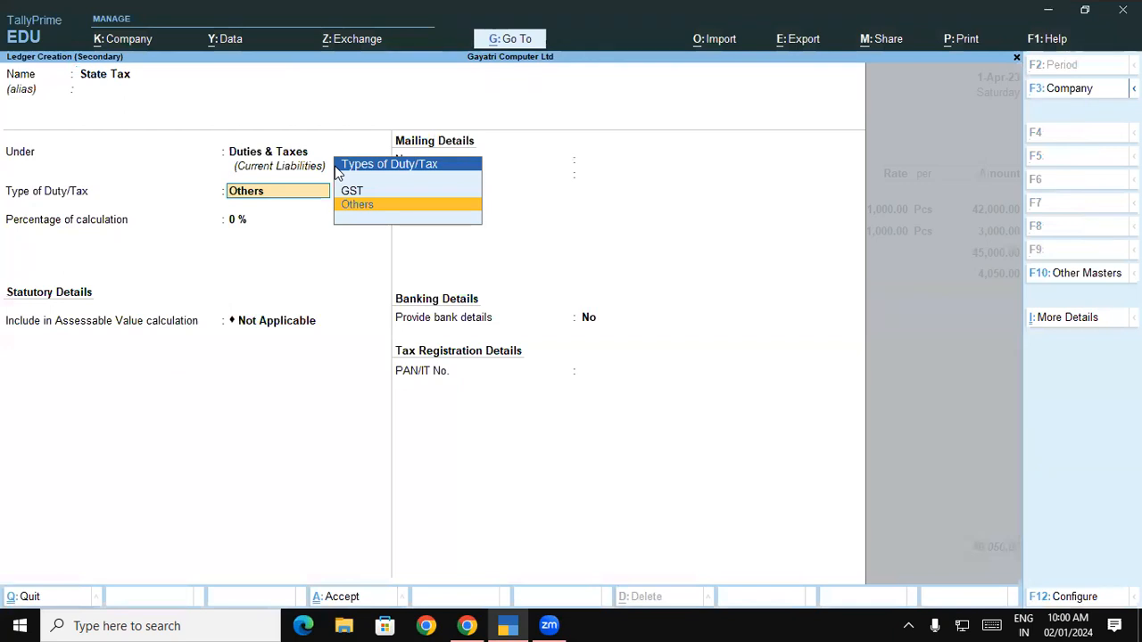
# Set the State Tax ledger to GST duty and SGST/UTGST tax type, keep 0 % and Not Applicable rounding, and save it.
pyautogui.press('Up')
pyautogui.press('Return')
pyautogui.press('Down')
pyautogui.press('Down')
pyautogui.press('Return')
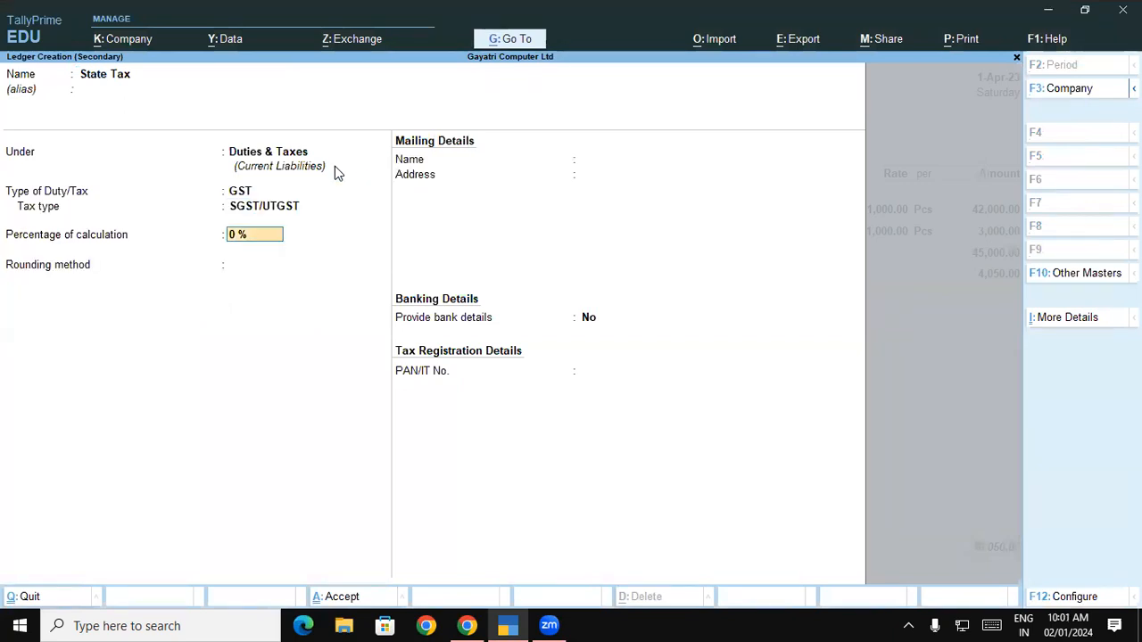
pyautogui.press('Return')
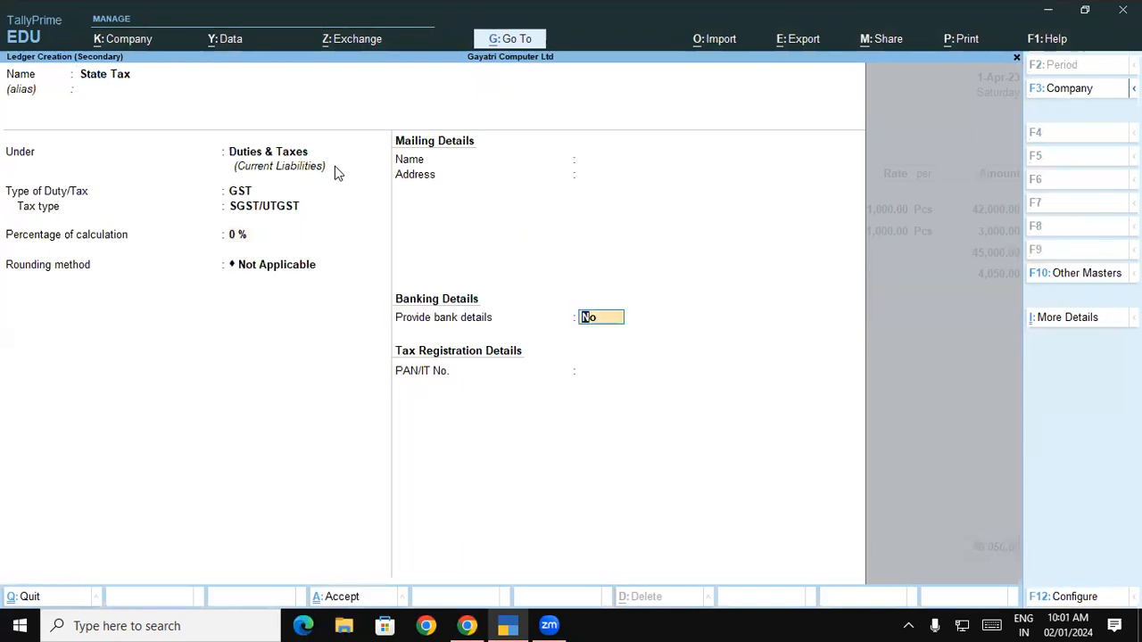
pyautogui.press('Return')
pyautogui.press('Return')
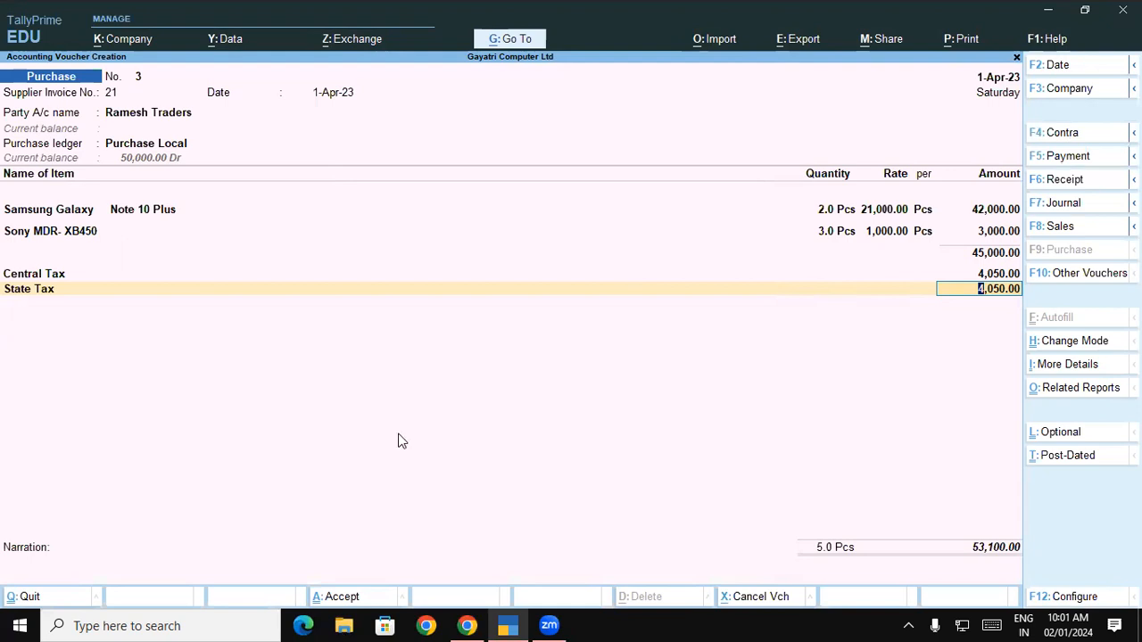
# Compare the entry with the PDF's sample purchase voucher on page 46, return to TallyPrime, and save the purchase voucher.
pyautogui.click(467, 624)
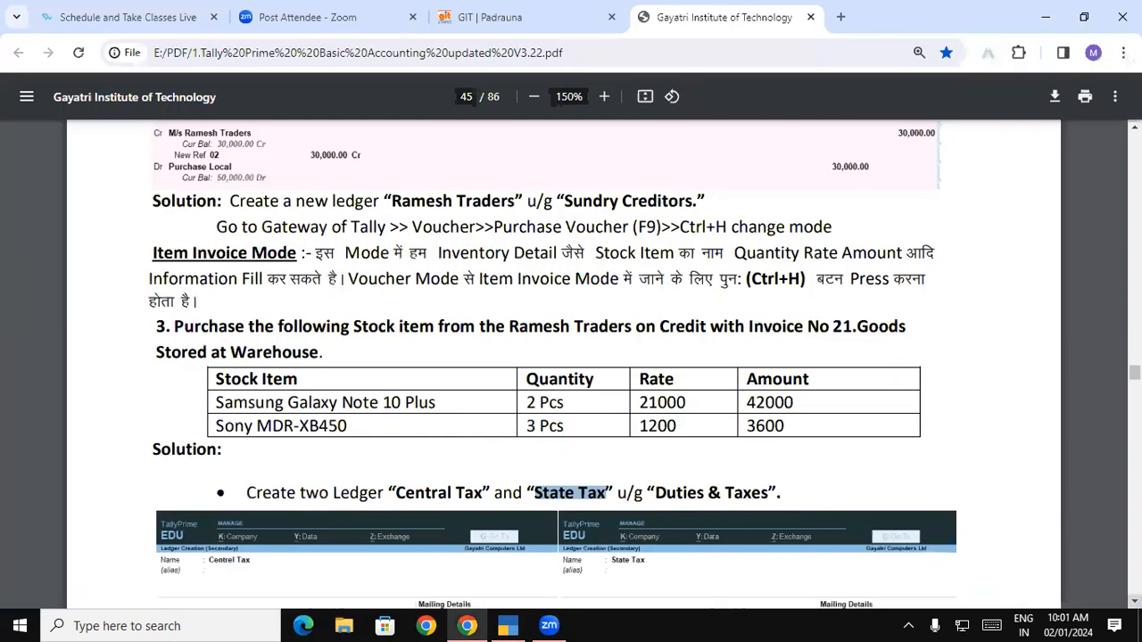
pyautogui.scroll(-8, 571, 365)
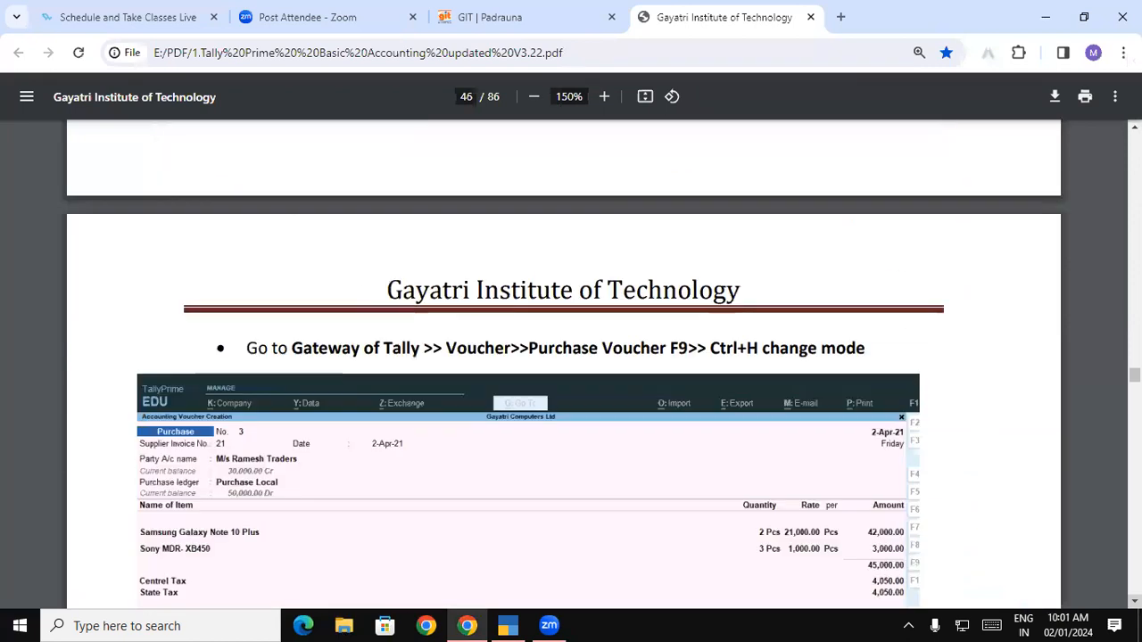
pyautogui.scroll(-2, 571, 366)
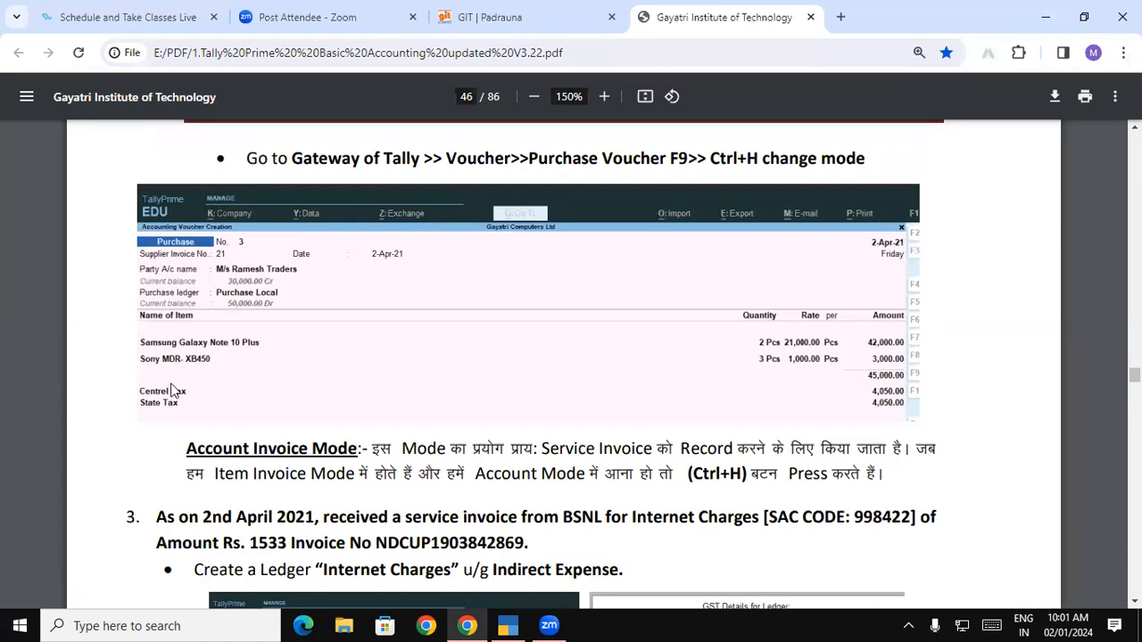
pyautogui.click(508, 625)
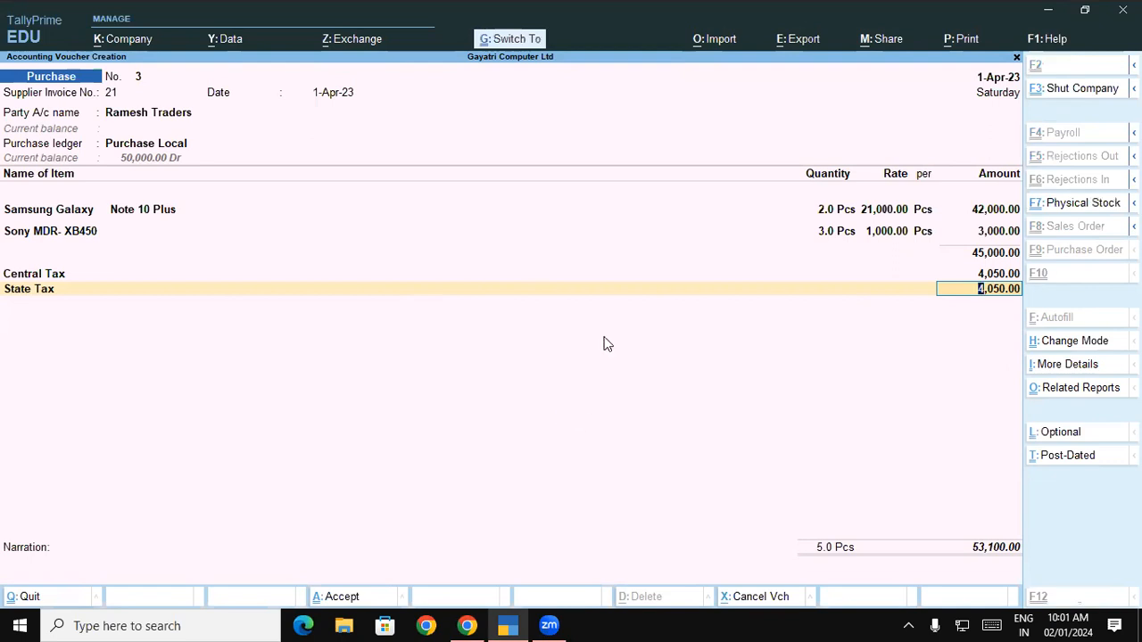
pyautogui.hotkey('ctrl', 'a')
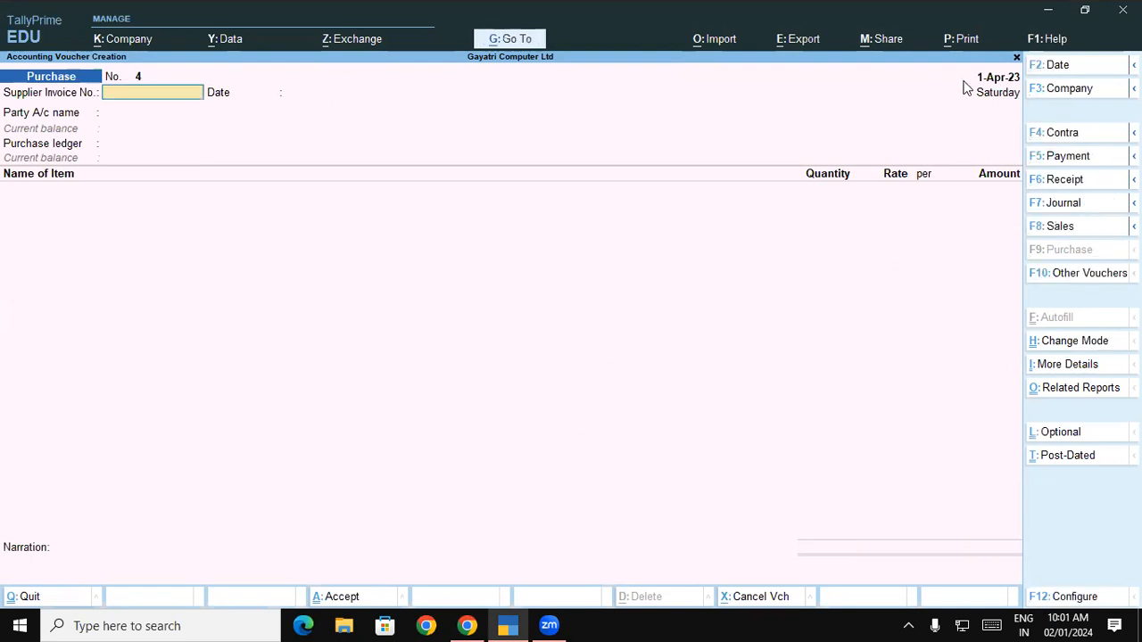